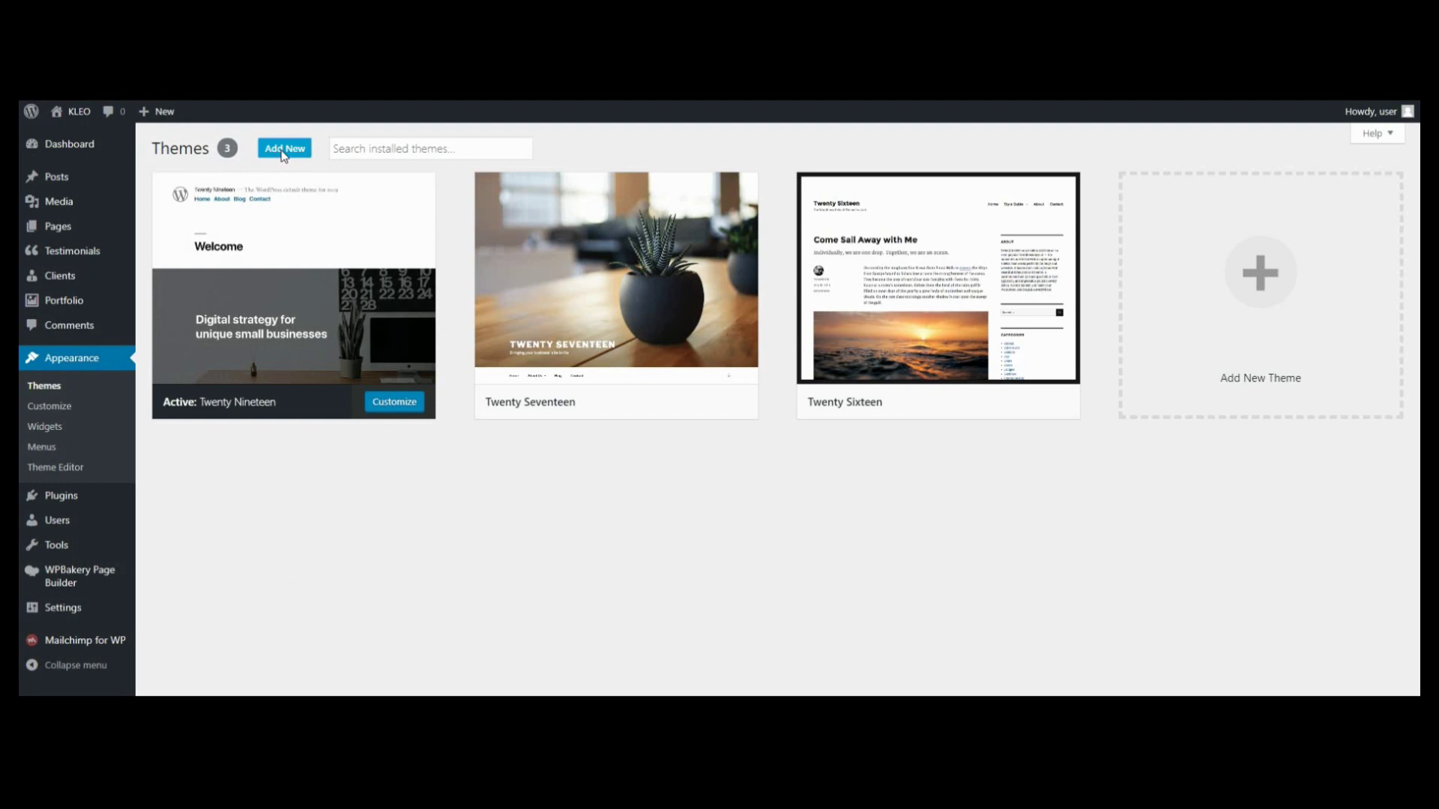
- Upload and install the KLEO theme from kleo.zip in the Wordpress folder, and activate it
left_click(284, 148)
left_click(291, 155)
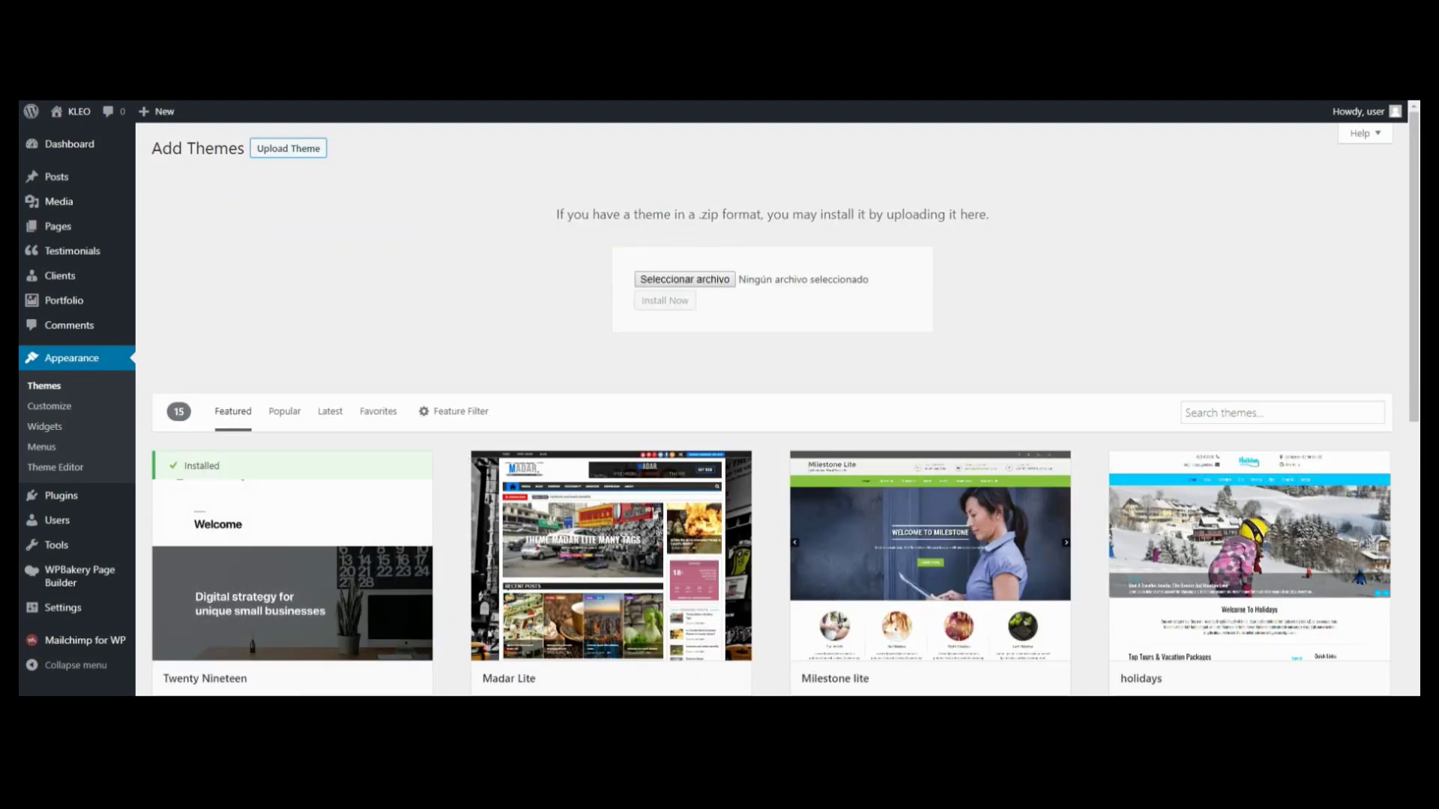
key("alt+Tab")
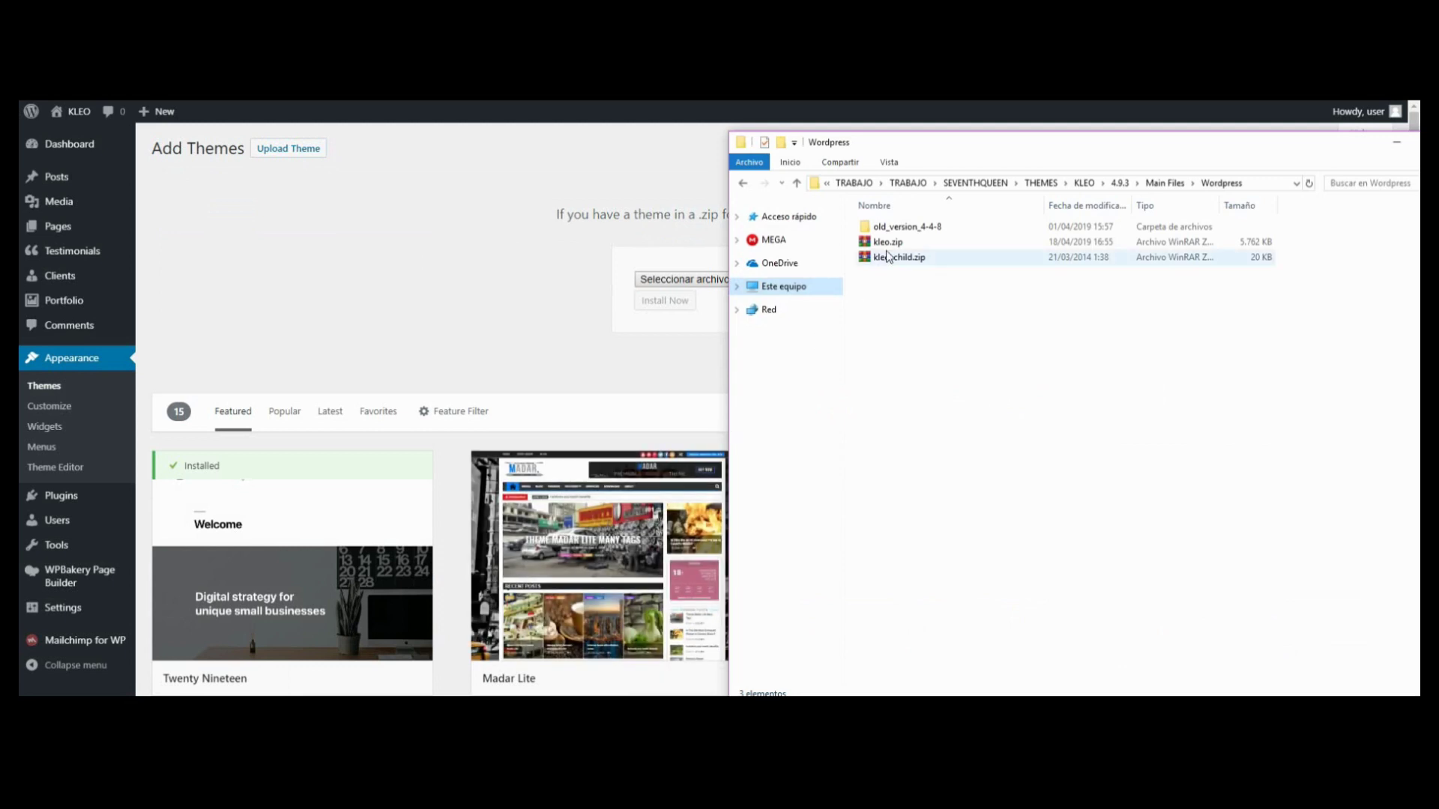
left_click_drag(890, 248, 679, 285)
left_click(663, 302)
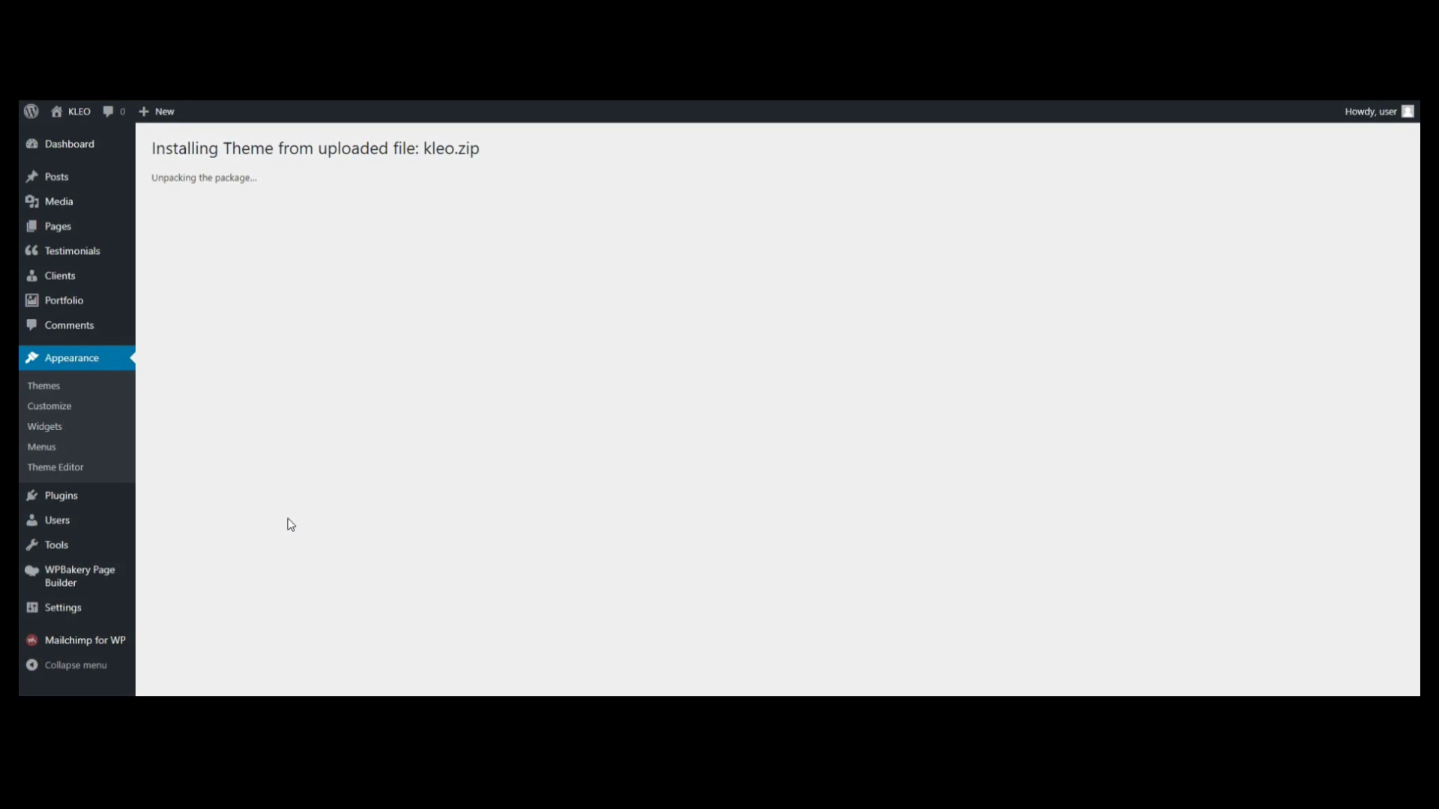
right_click(287, 519)
left_click(253, 518)
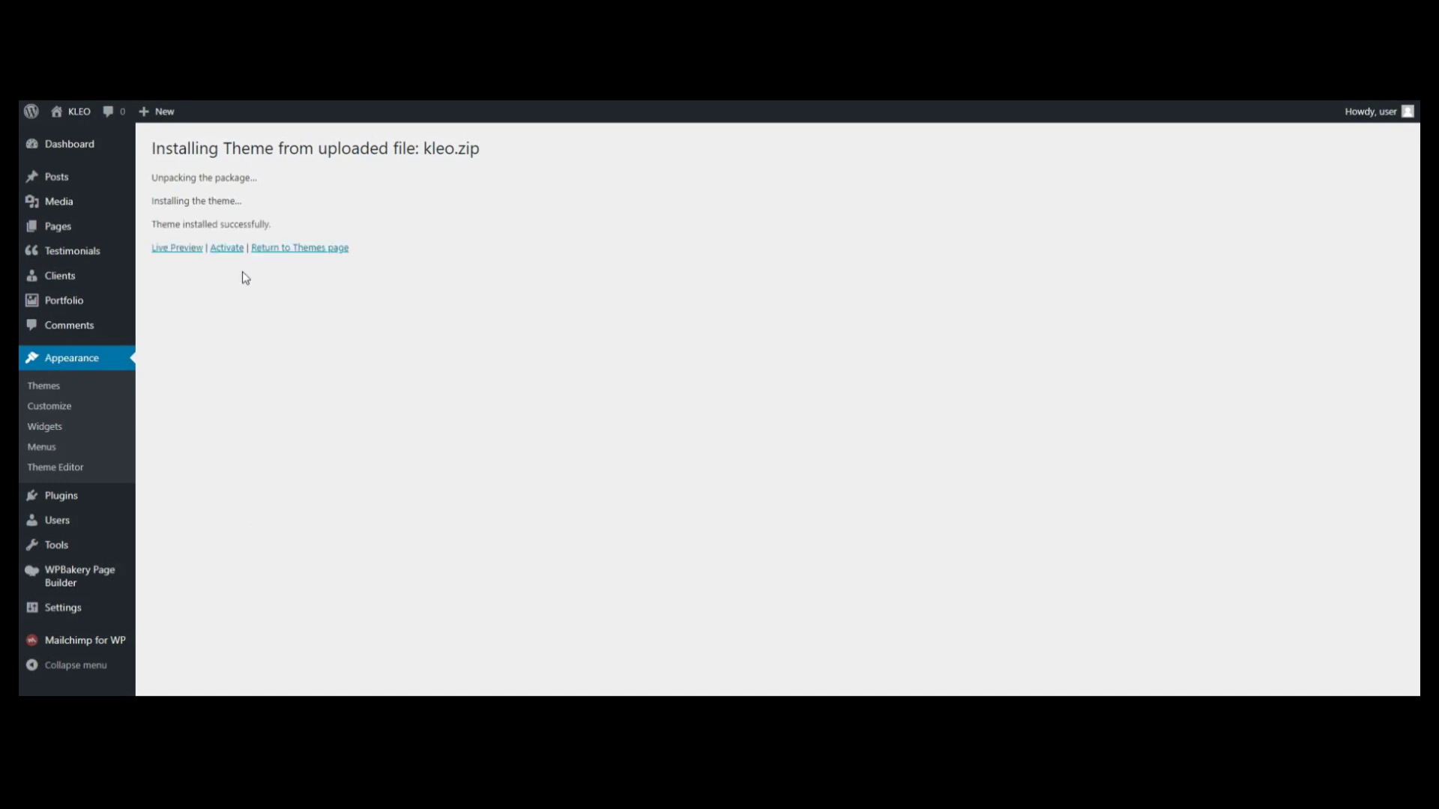
left_click(226, 248)
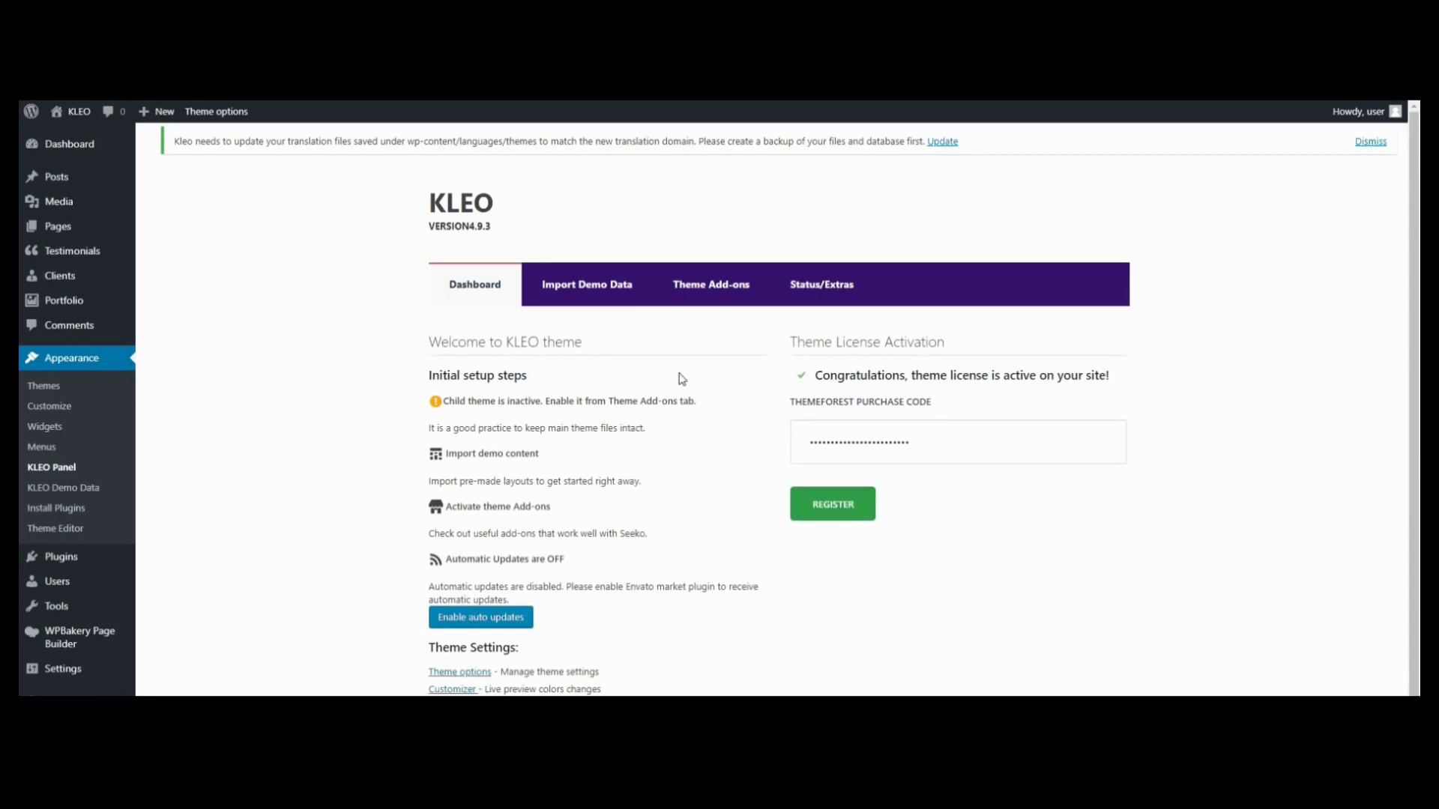
- Install and activate the KLEO child theme from the theme add-ons
left_click(717, 302)
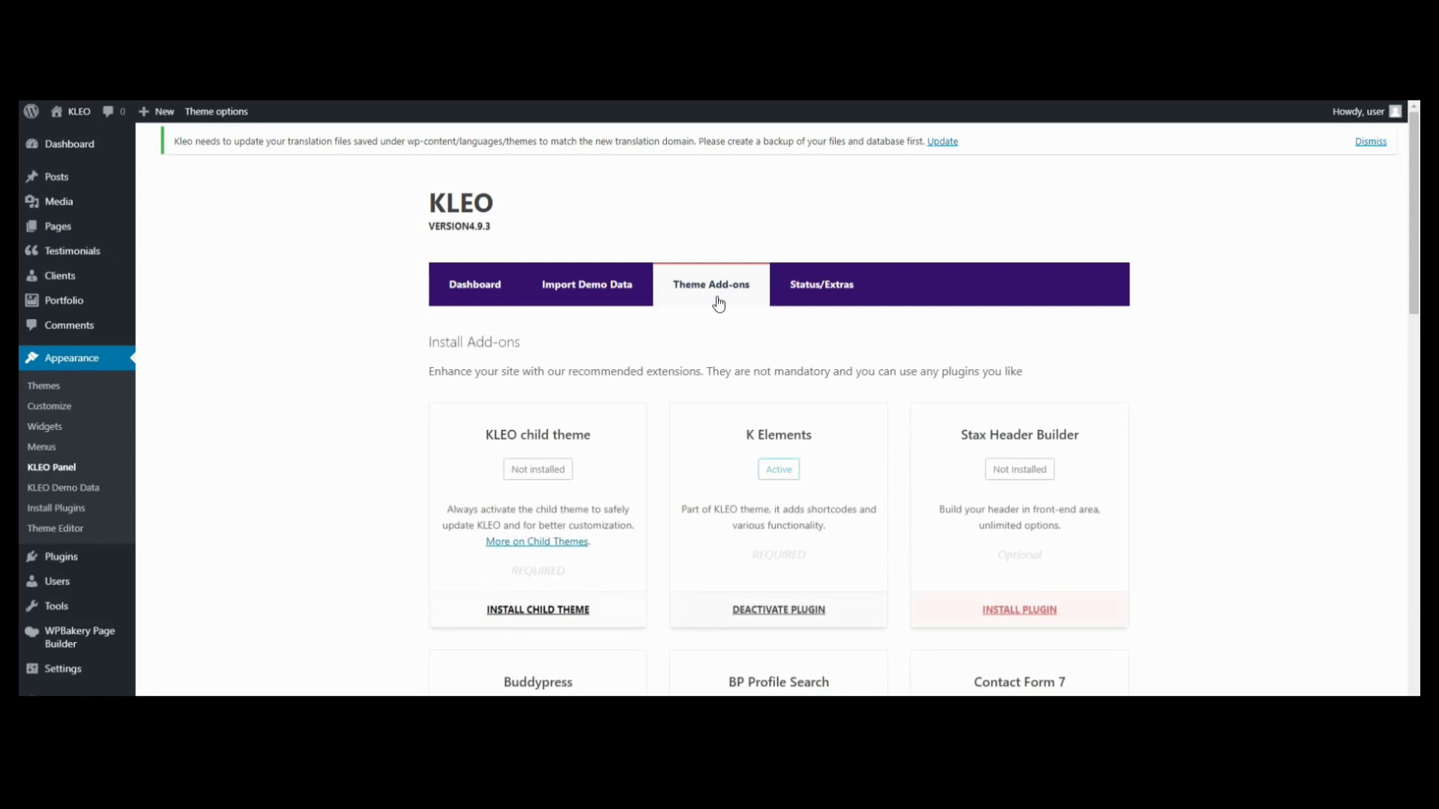
left_click_drag(479, 435, 591, 436)
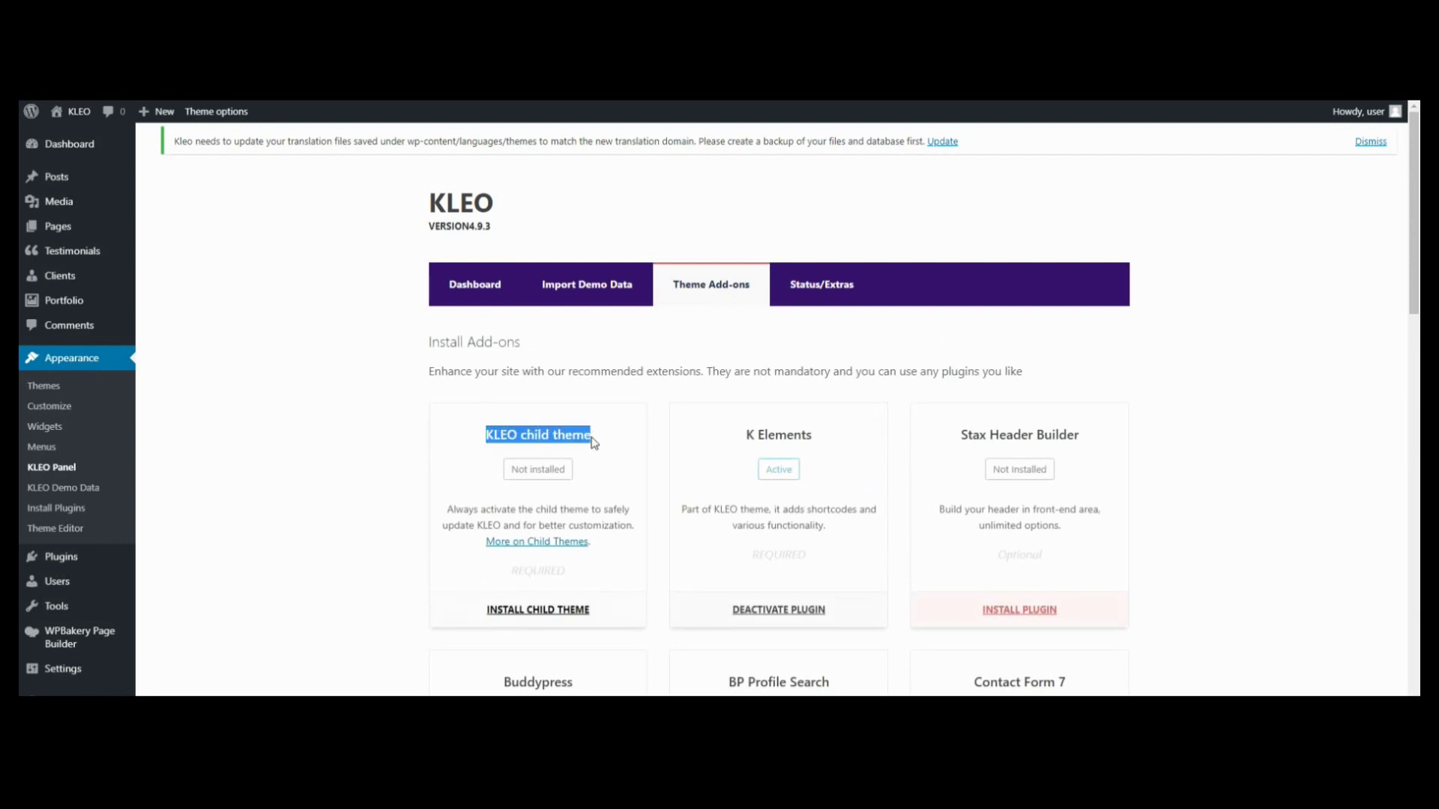
left_click(532, 613)
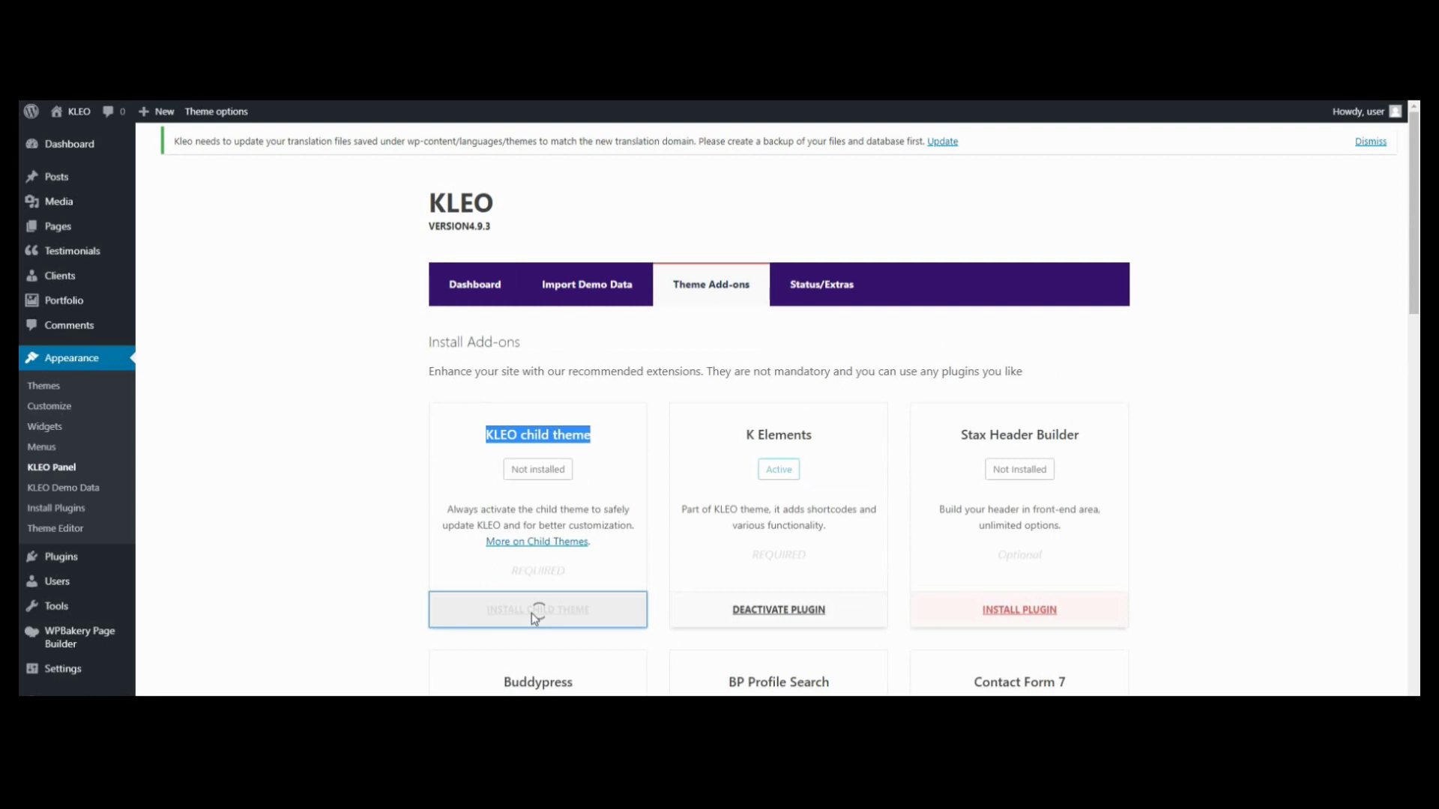
left_click(533, 619)
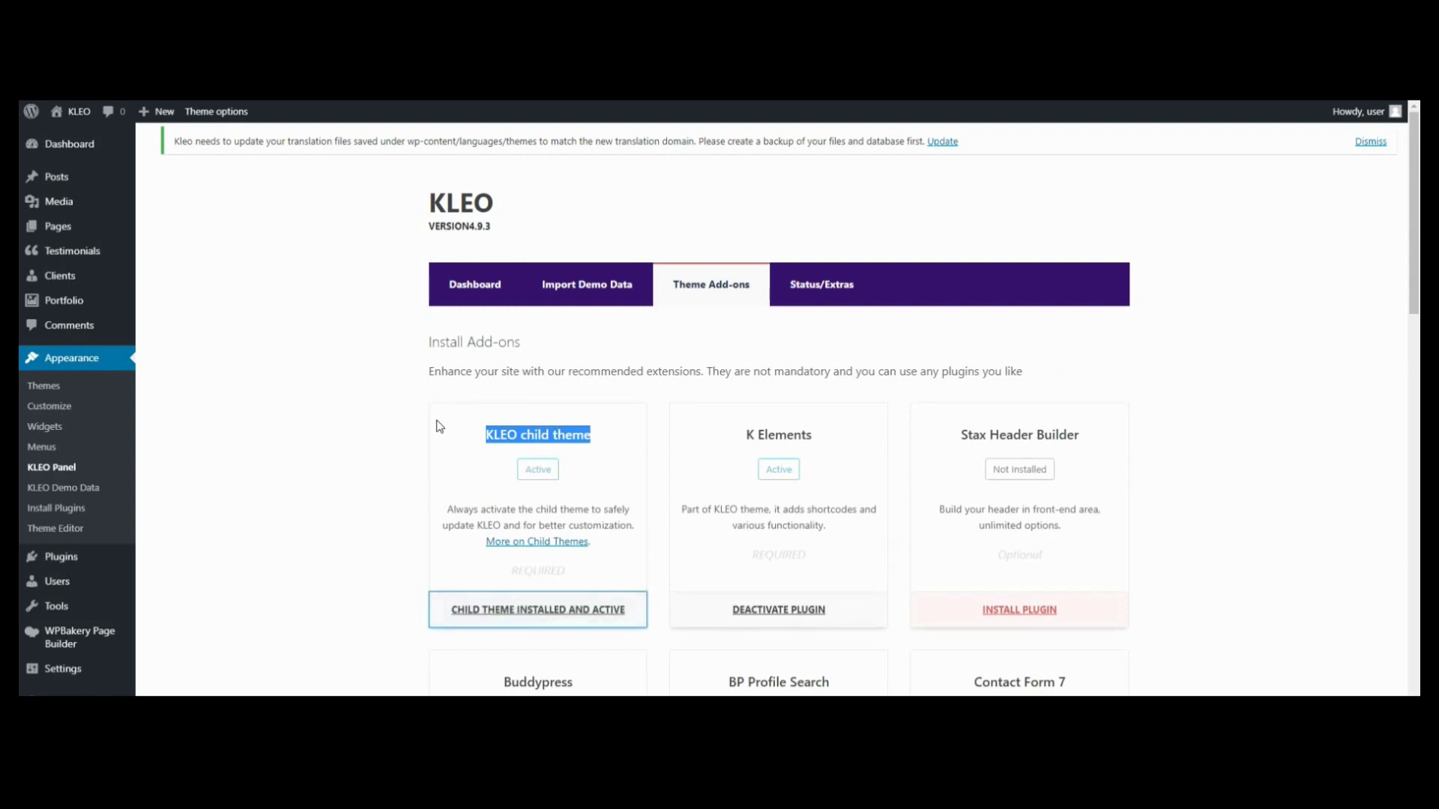
left_click(391, 451)
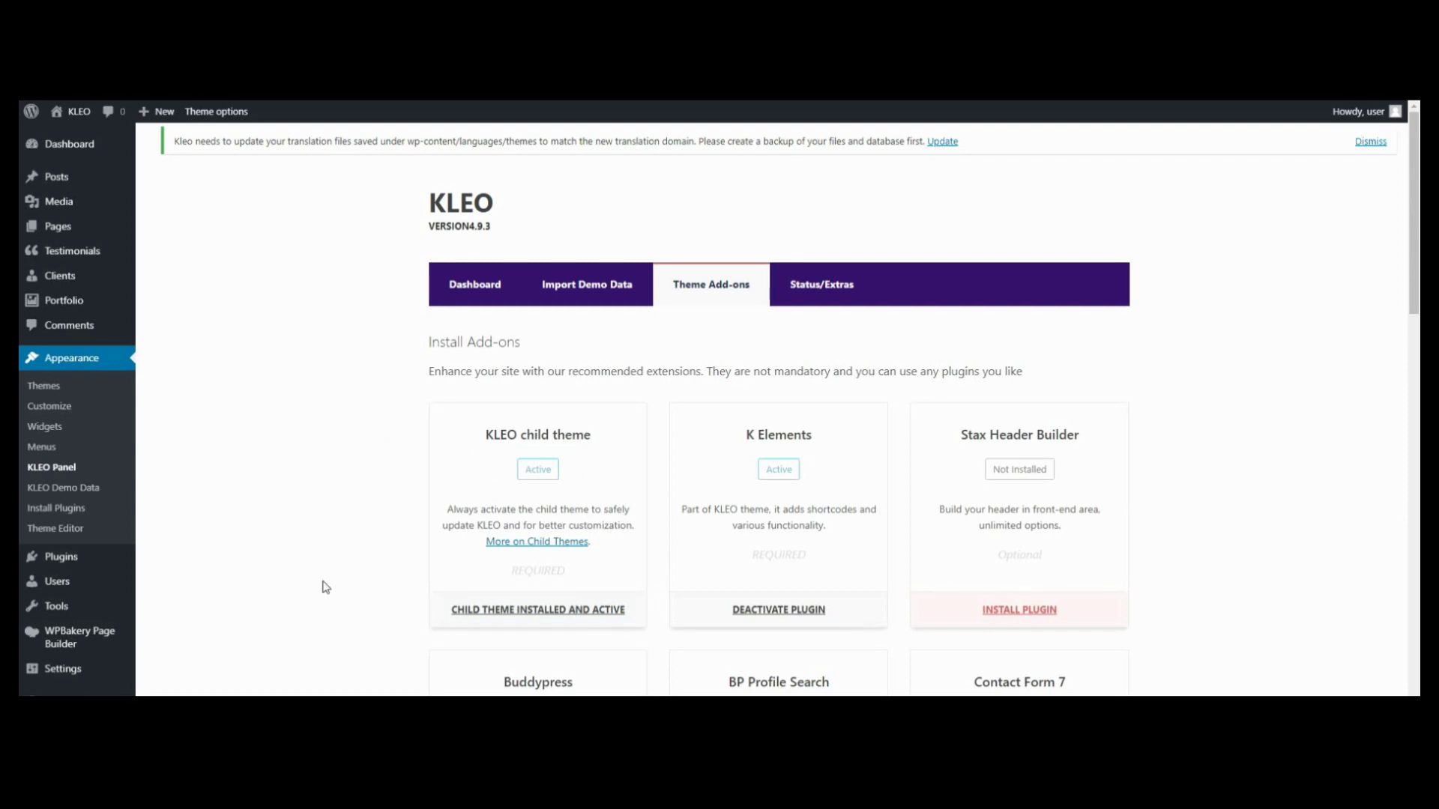
- Set the site's permalink structure to Post name and save the permalink settings
mouse_move(73, 677)
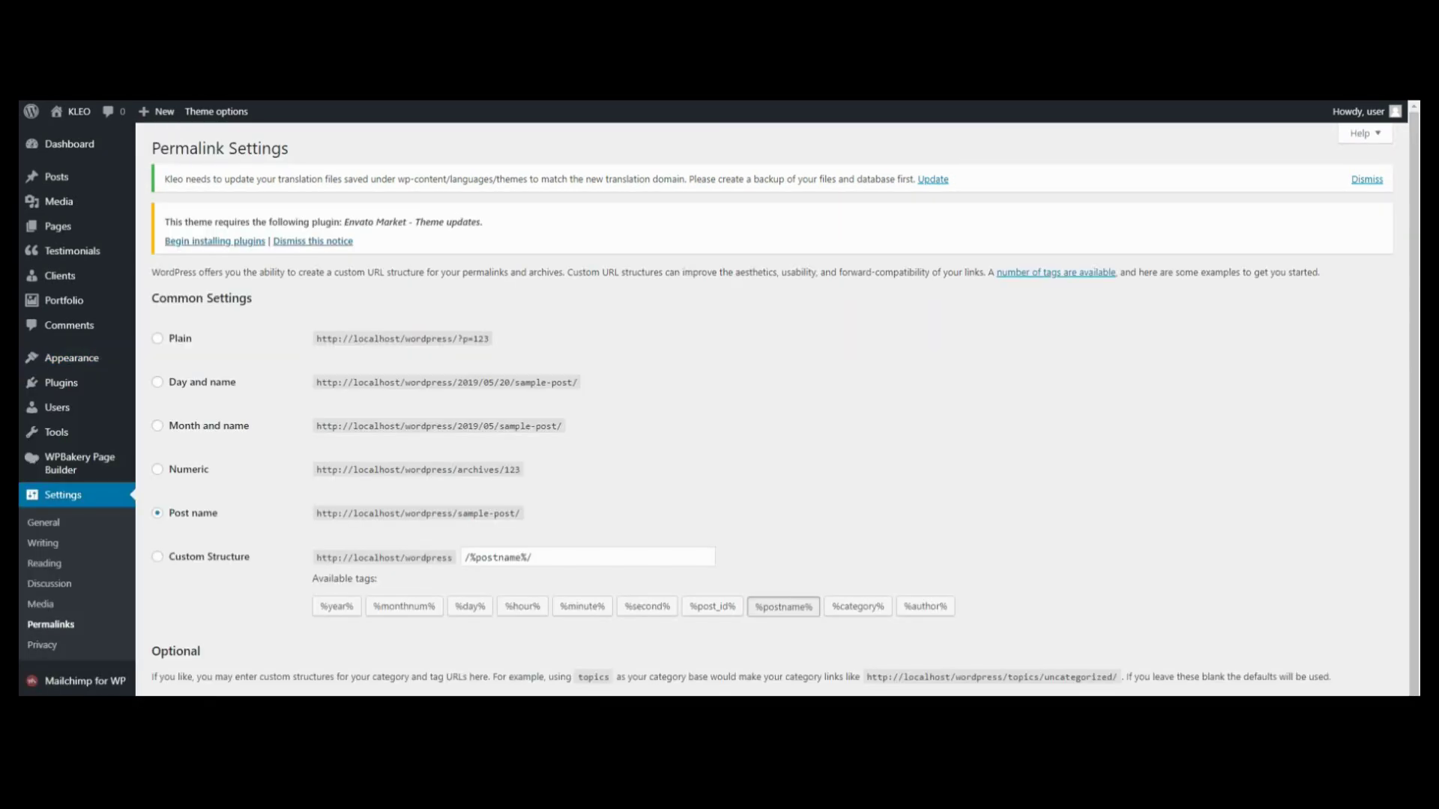
left_click(168, 517)
scroll(491, 565, "down", 1)
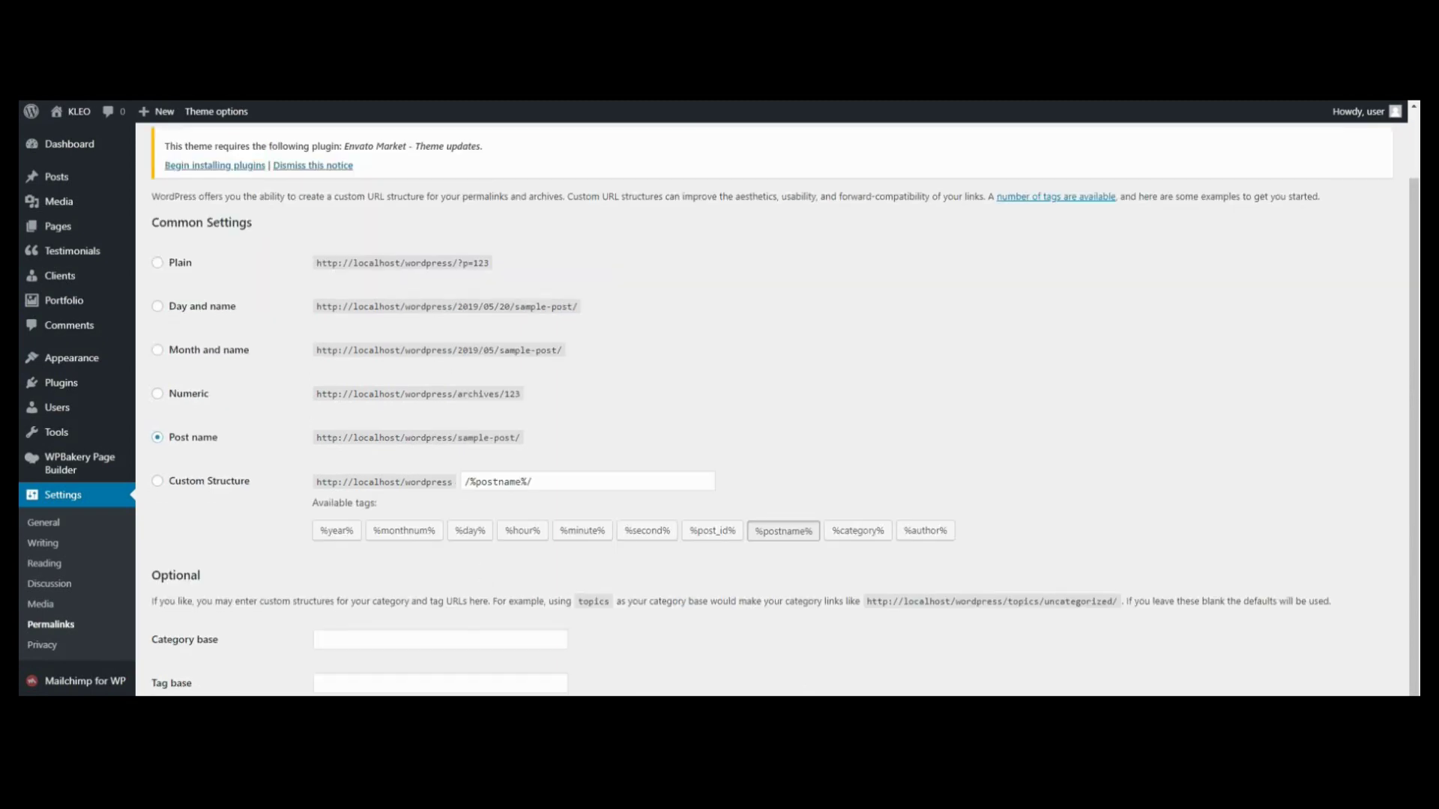
key("Return")
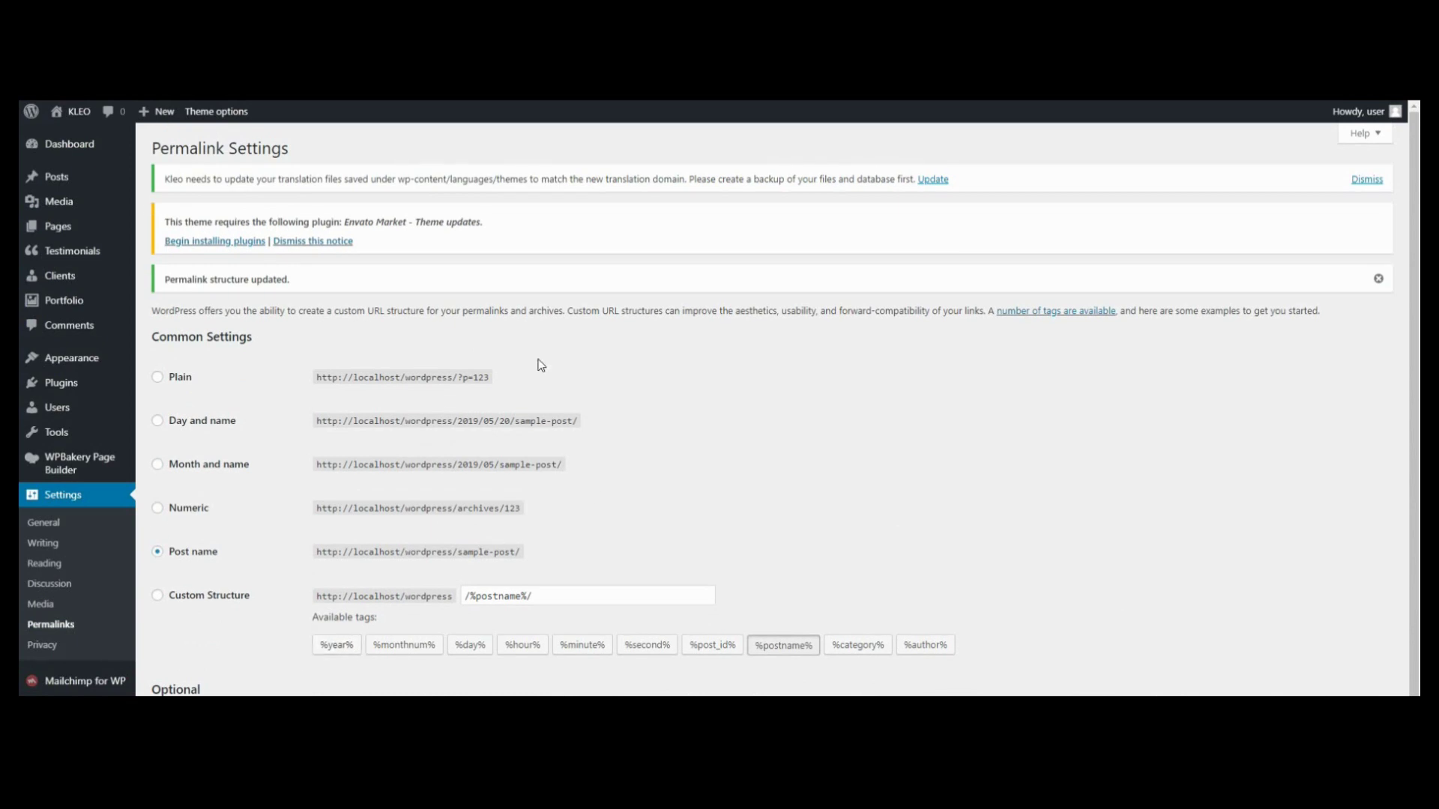
- Install the required Envato Market - Theme updates plugin and return to the required plugins installer
left_click_drag(483, 224, 342, 227)
left_click(219, 248)
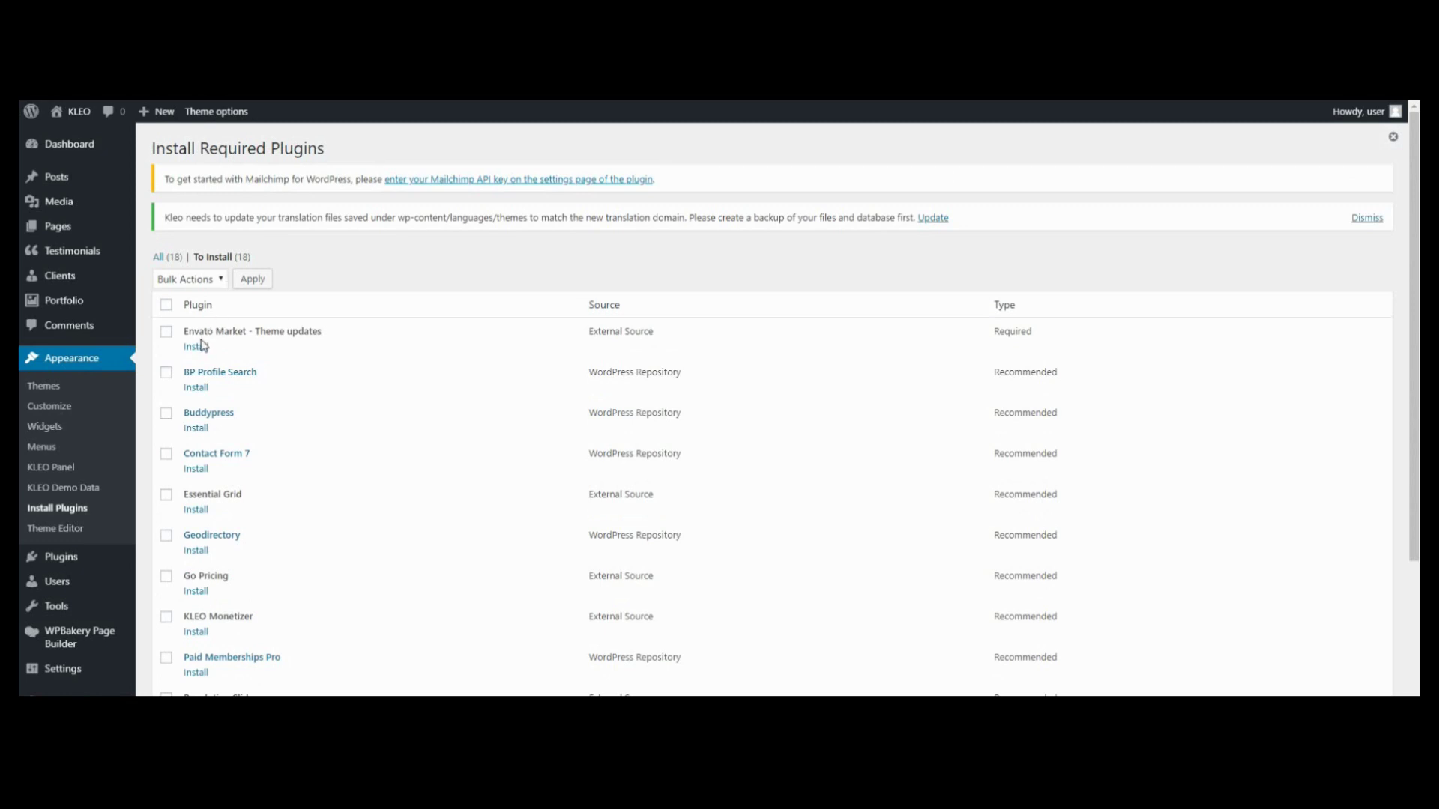
left_click(197, 346)
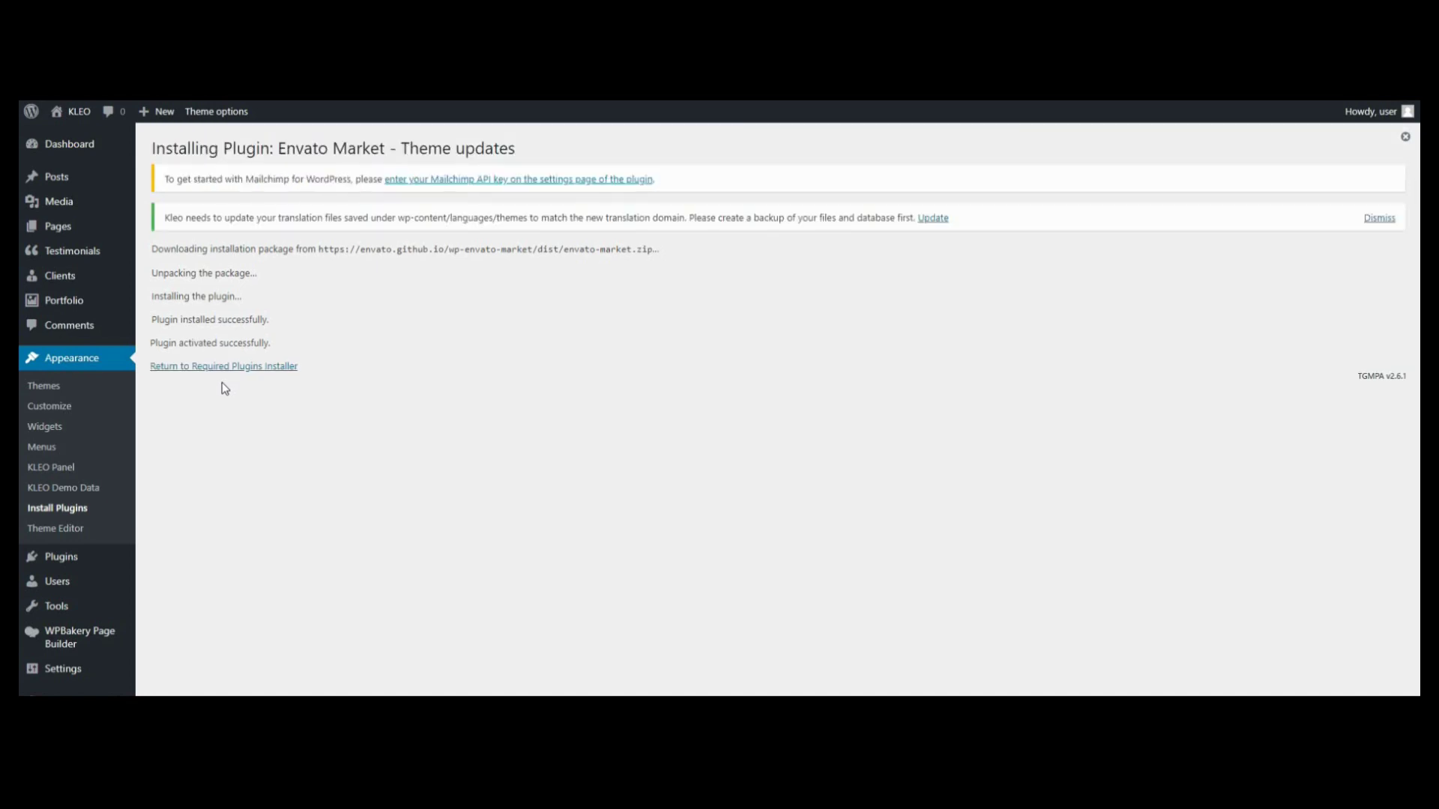
left_click(213, 366)
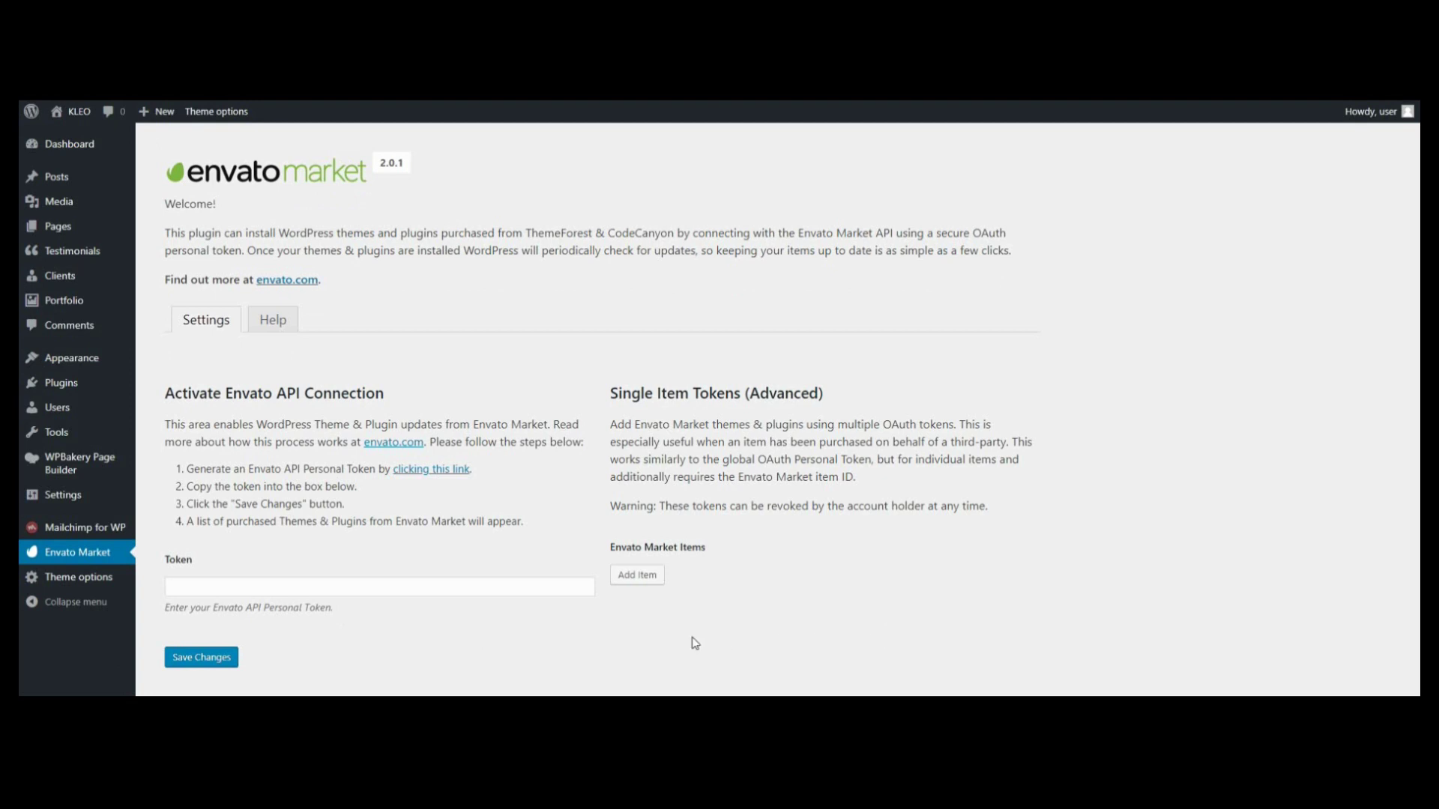
- Open the Envato API token generation link from the Envato Market settings and sign in with the saved account username and password
right_click(426, 478)
left_click(442, 484)
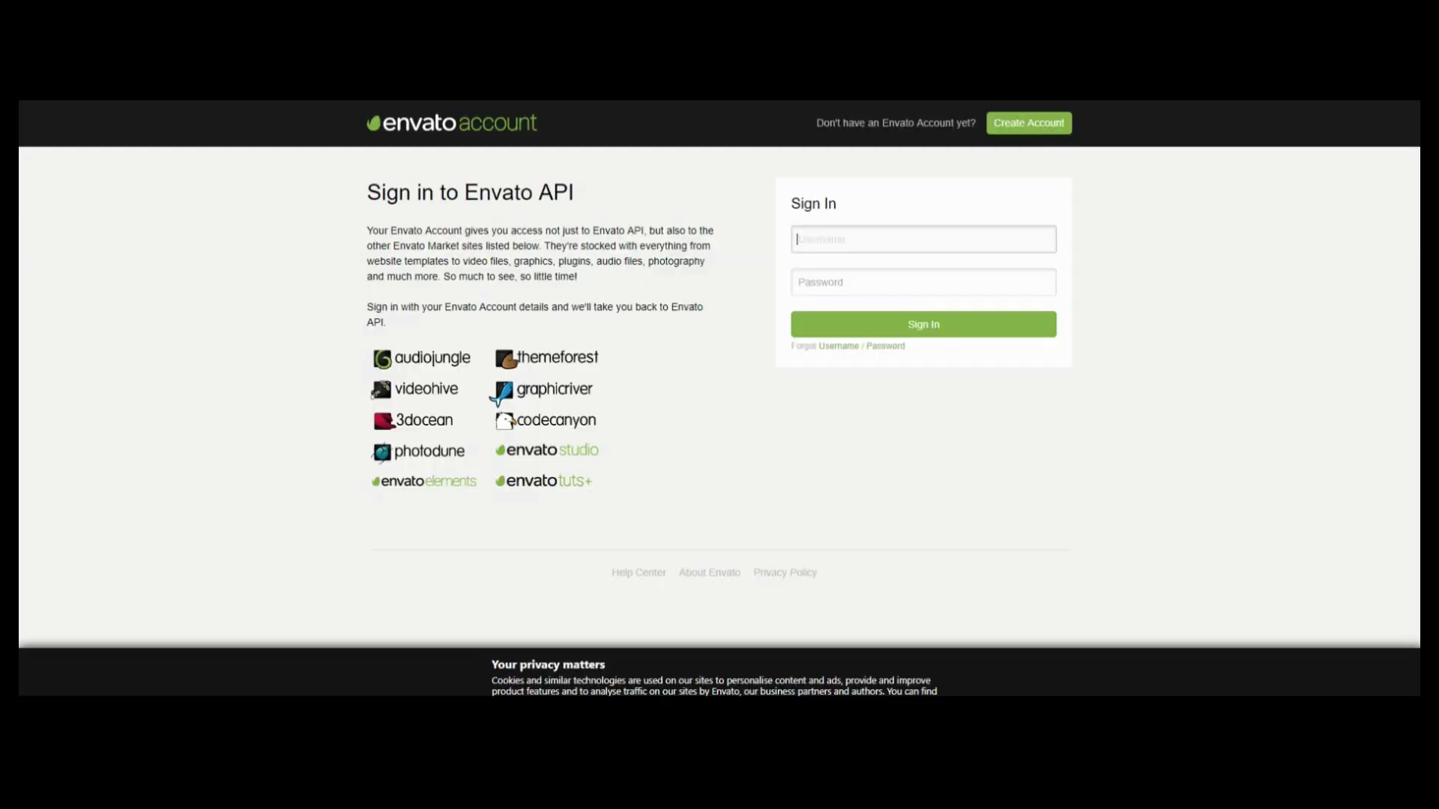
left_click(805, 237)
left_click(843, 273)
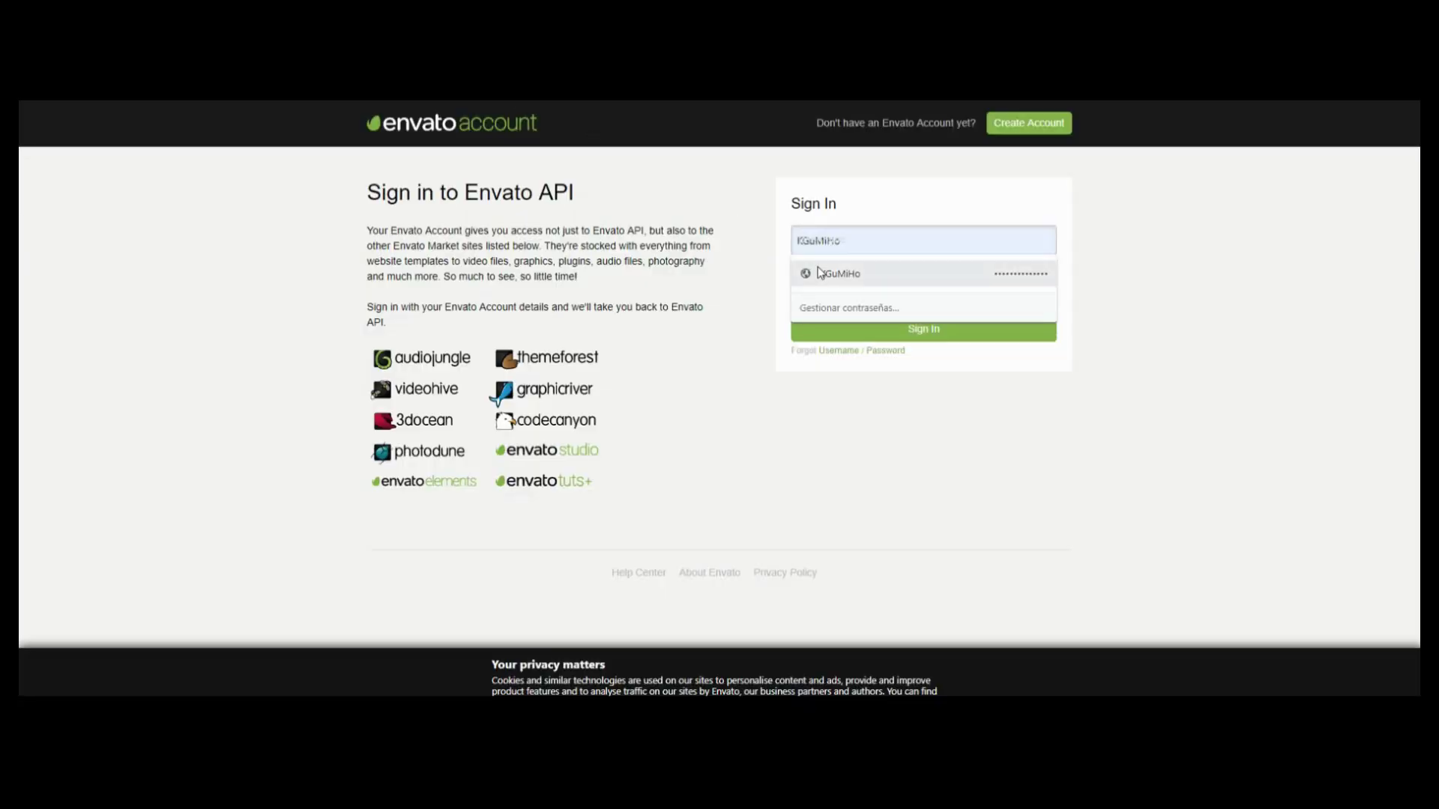
left_click(847, 324)
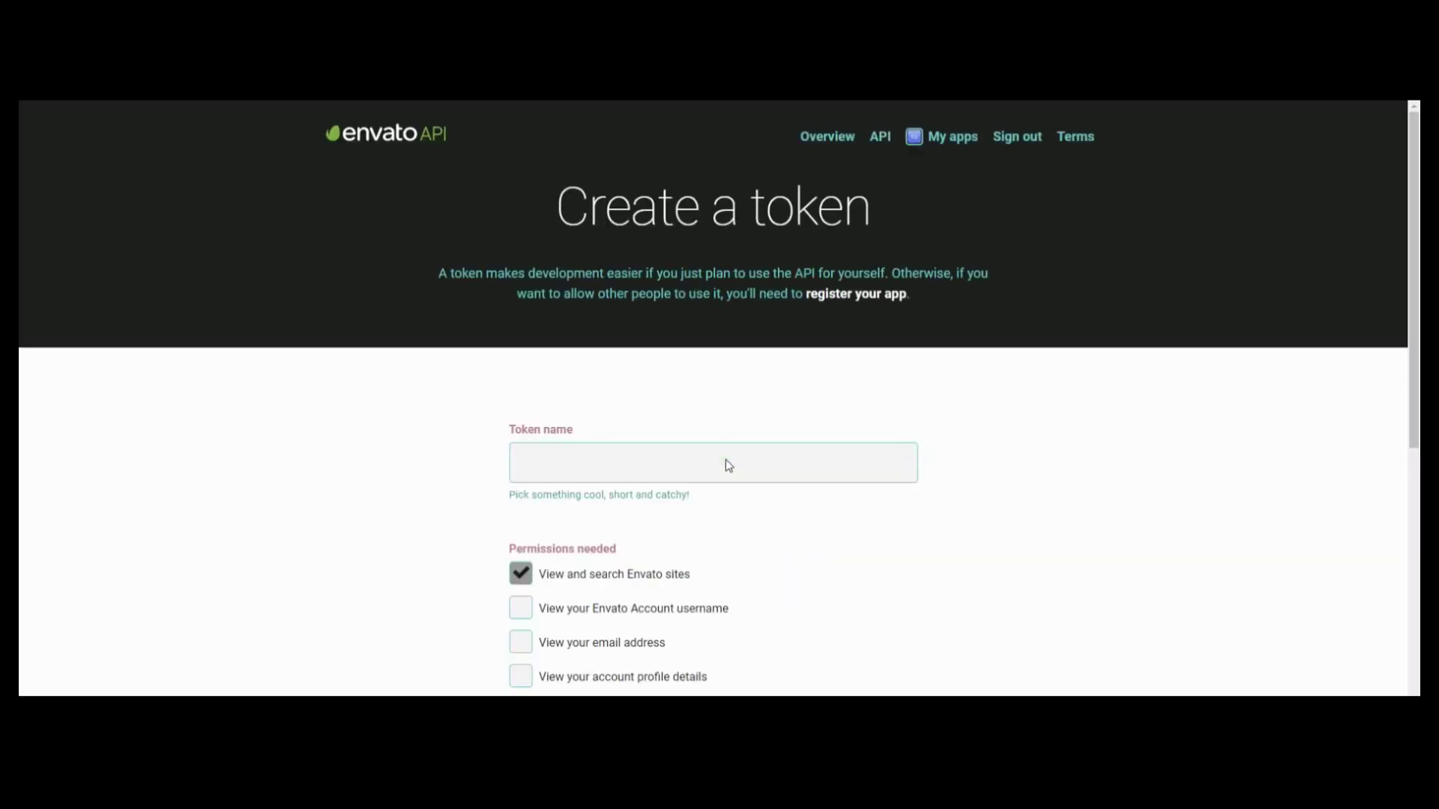
- Create an Envato API token named MARKET, agreeing to the Terms and Conditions, and confirm that its key has been stored safely
left_click(714, 462)
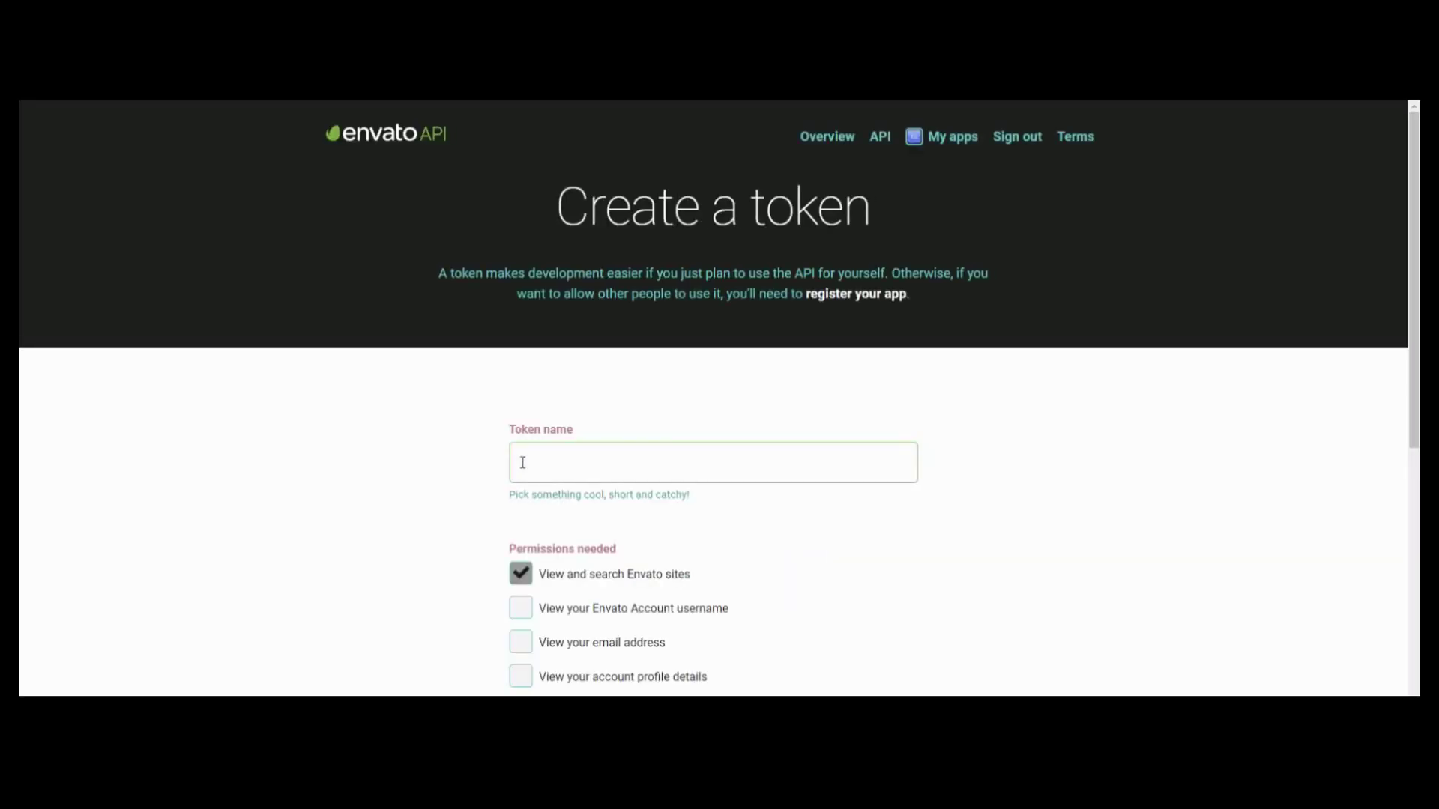
type("MARKET")
left_click(460, 472)
scroll(855, 475, "down", 10)
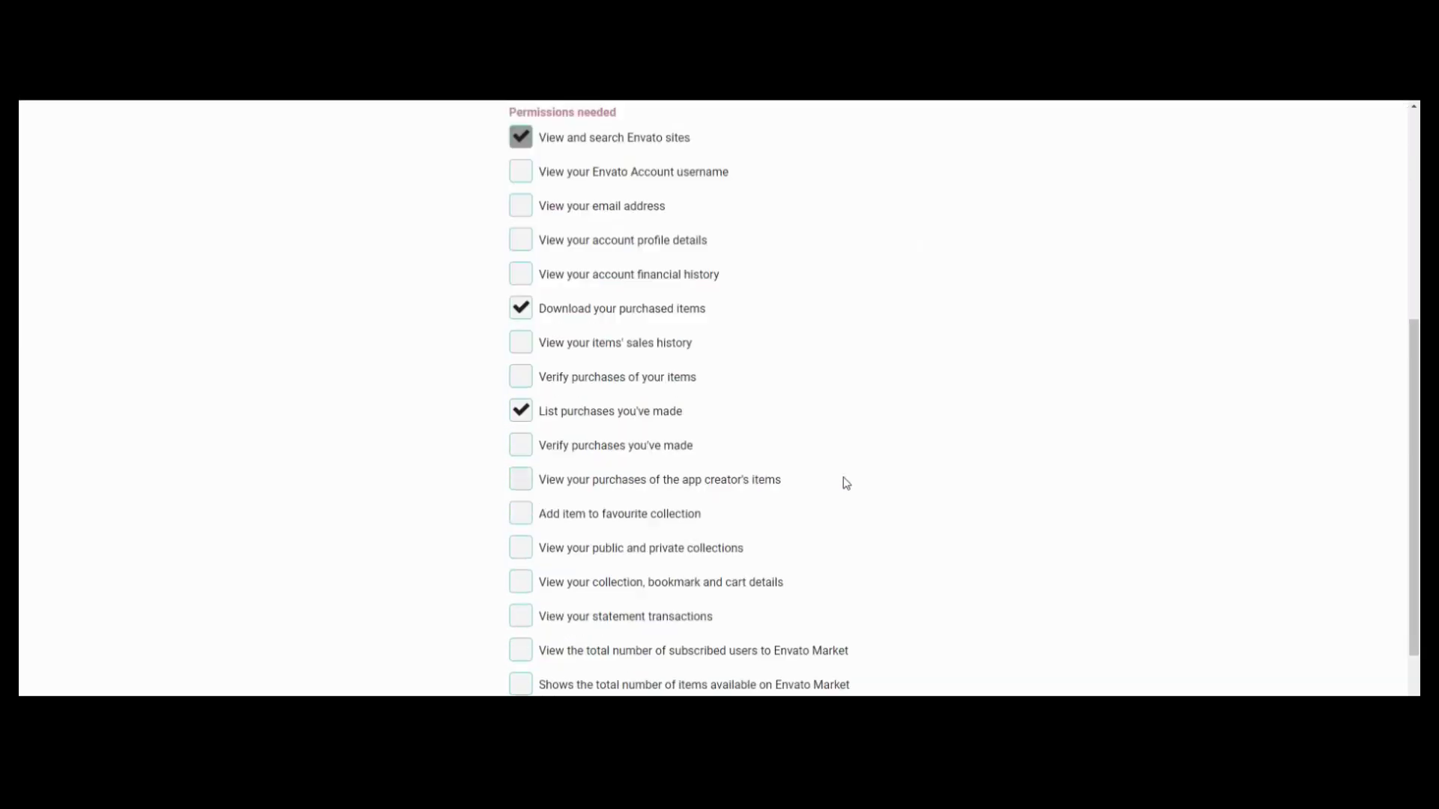
left_click(641, 536)
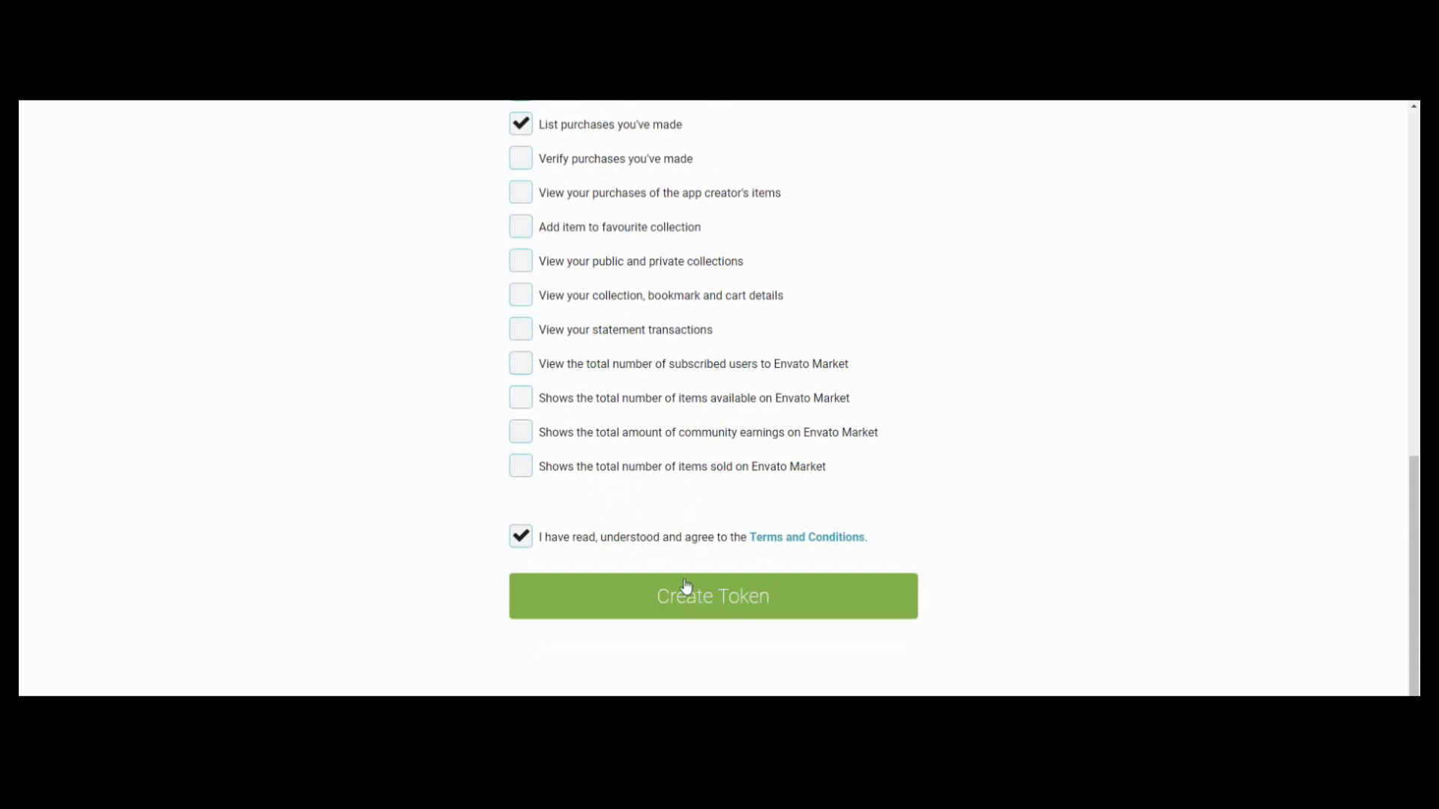
left_click(701, 619)
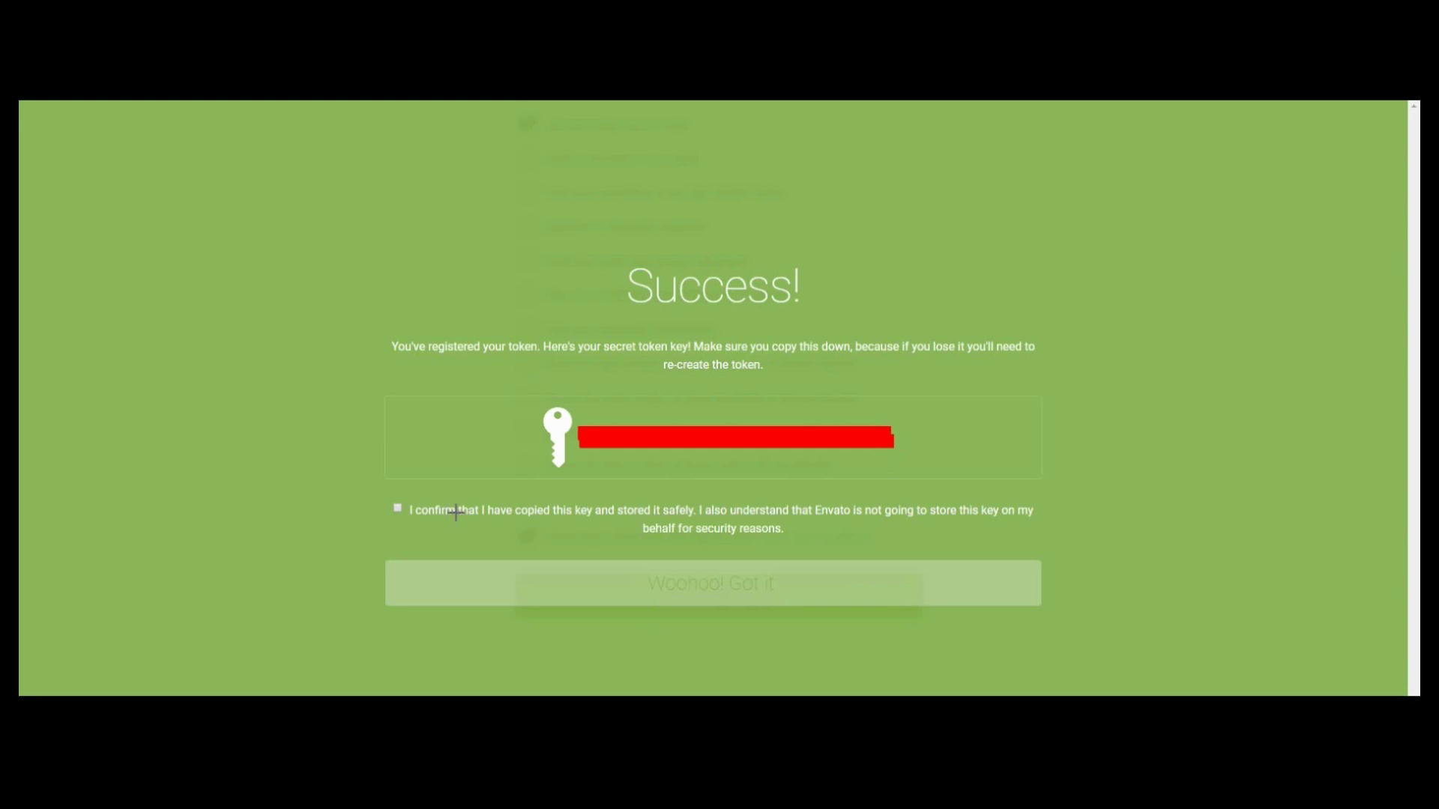
left_click(397, 508)
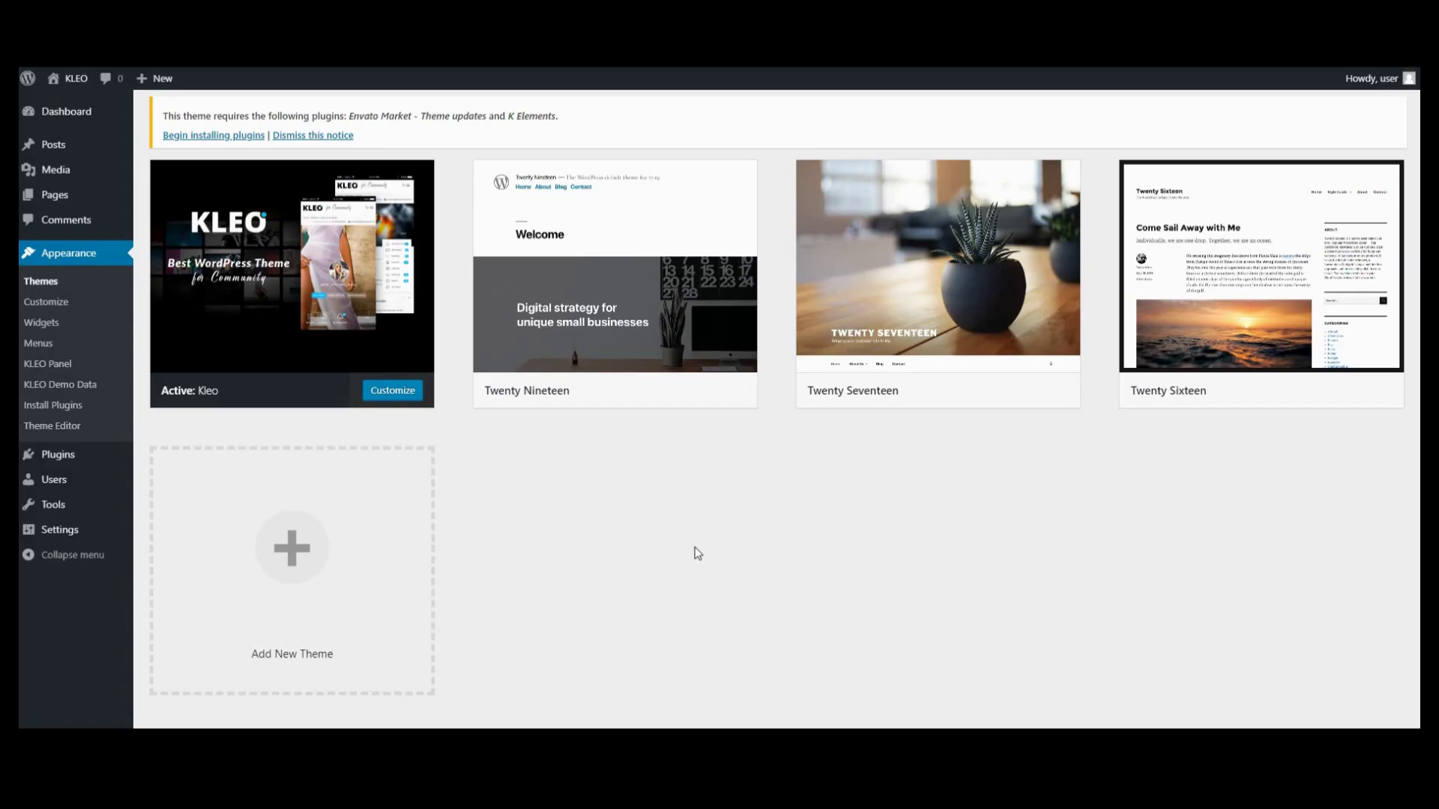
- Import the Home Default(Community) demo from the KLEO Panel with all import options and required plugin activation enabled
mouse_move(293, 309)
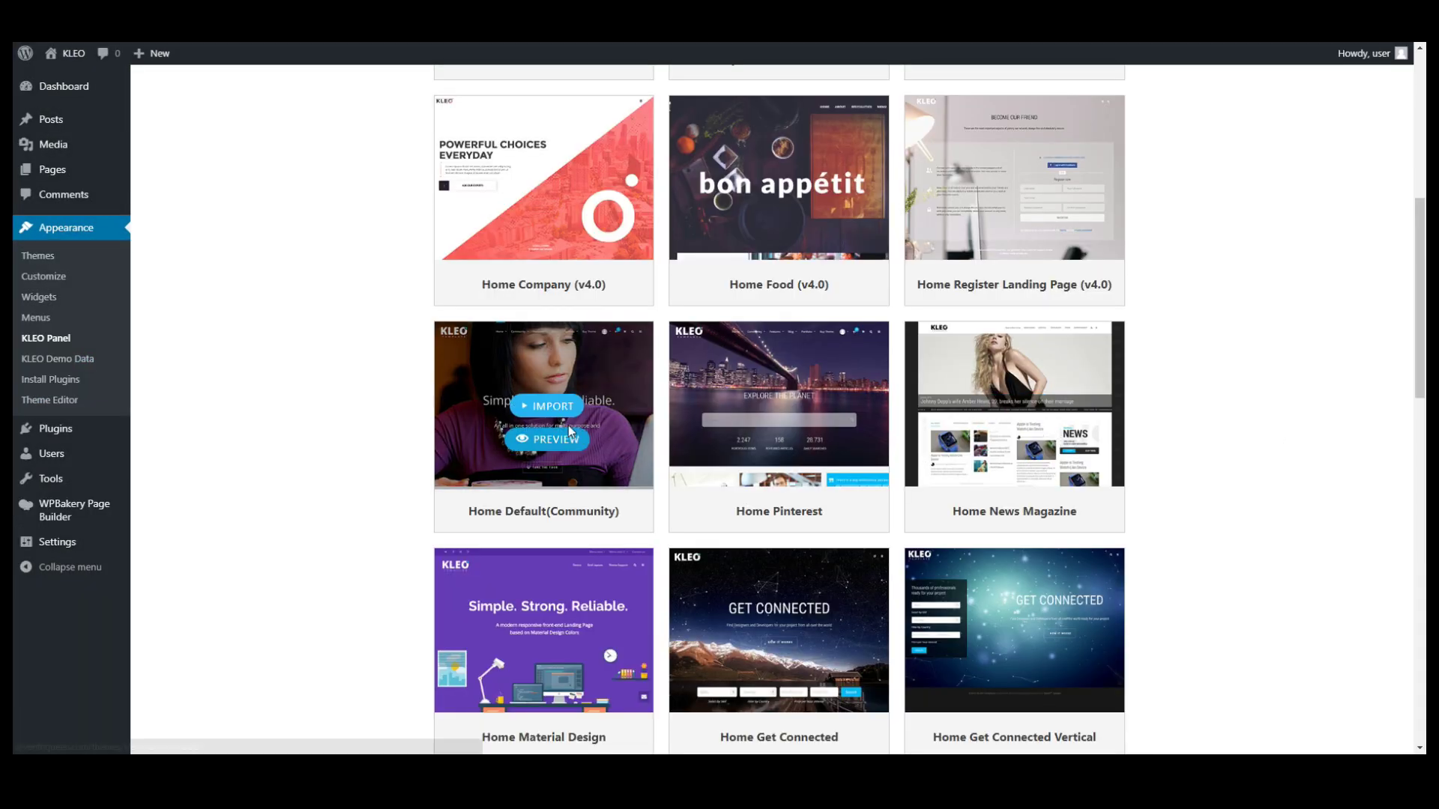
left_click(549, 405)
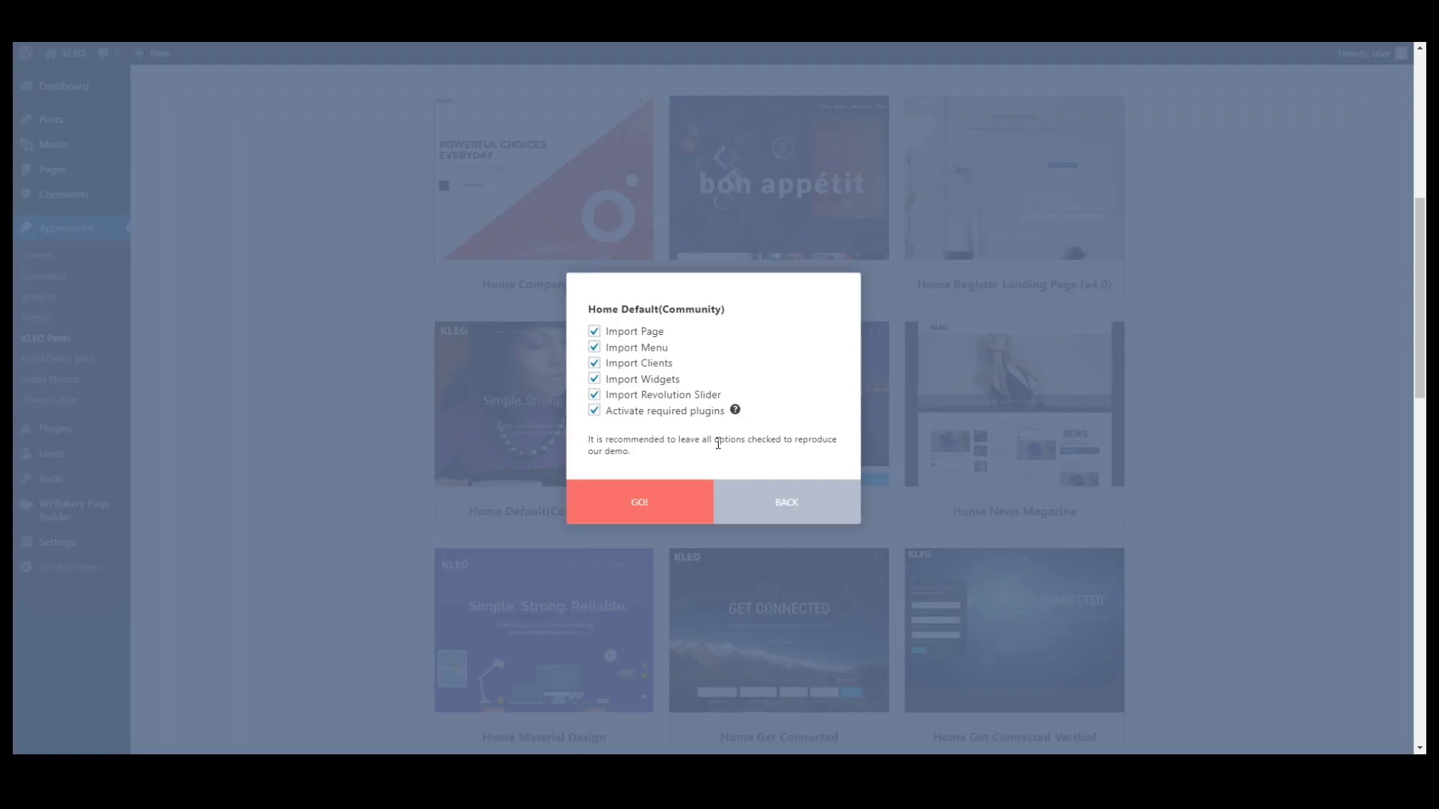
left_click(655, 502)
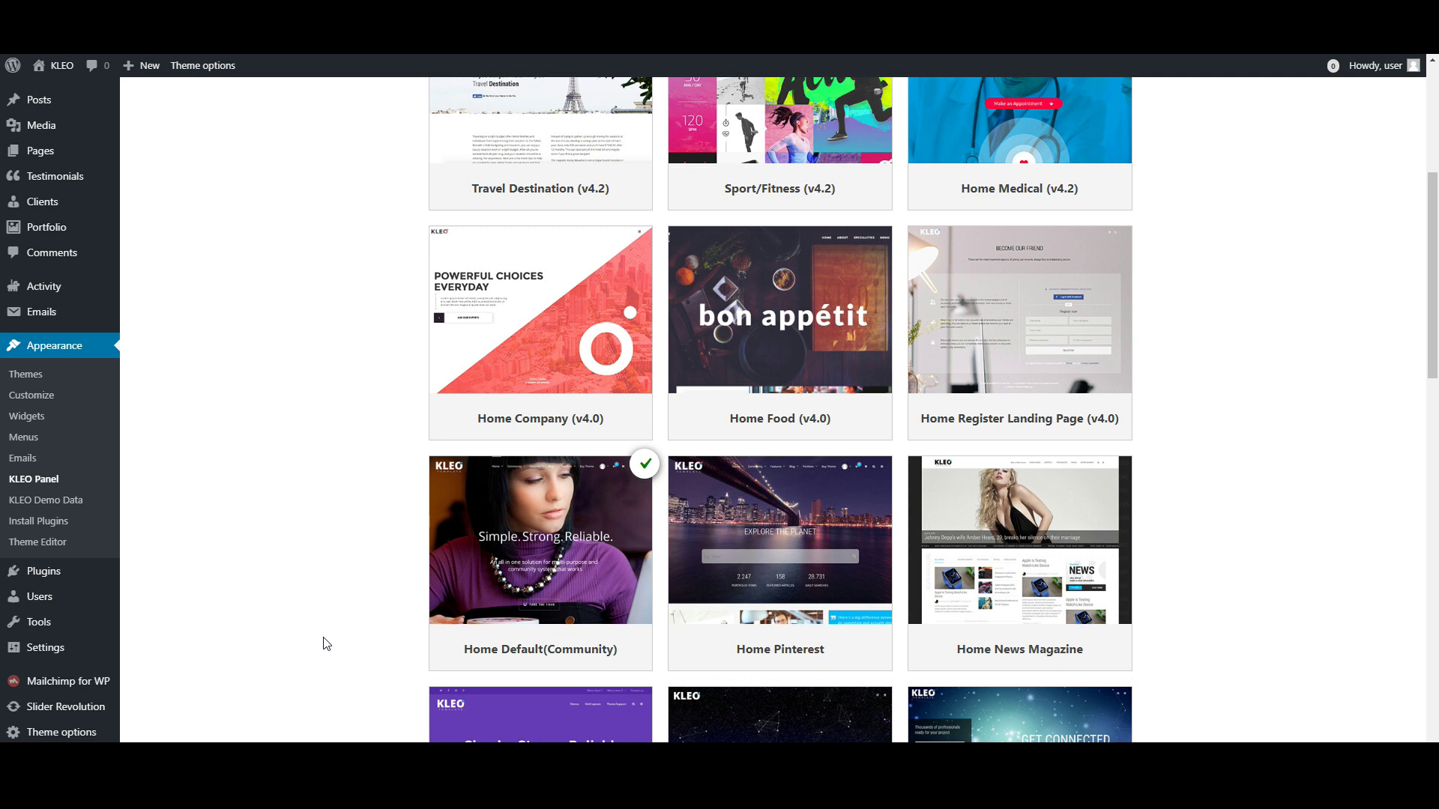
scroll(327, 644, "down", 2)
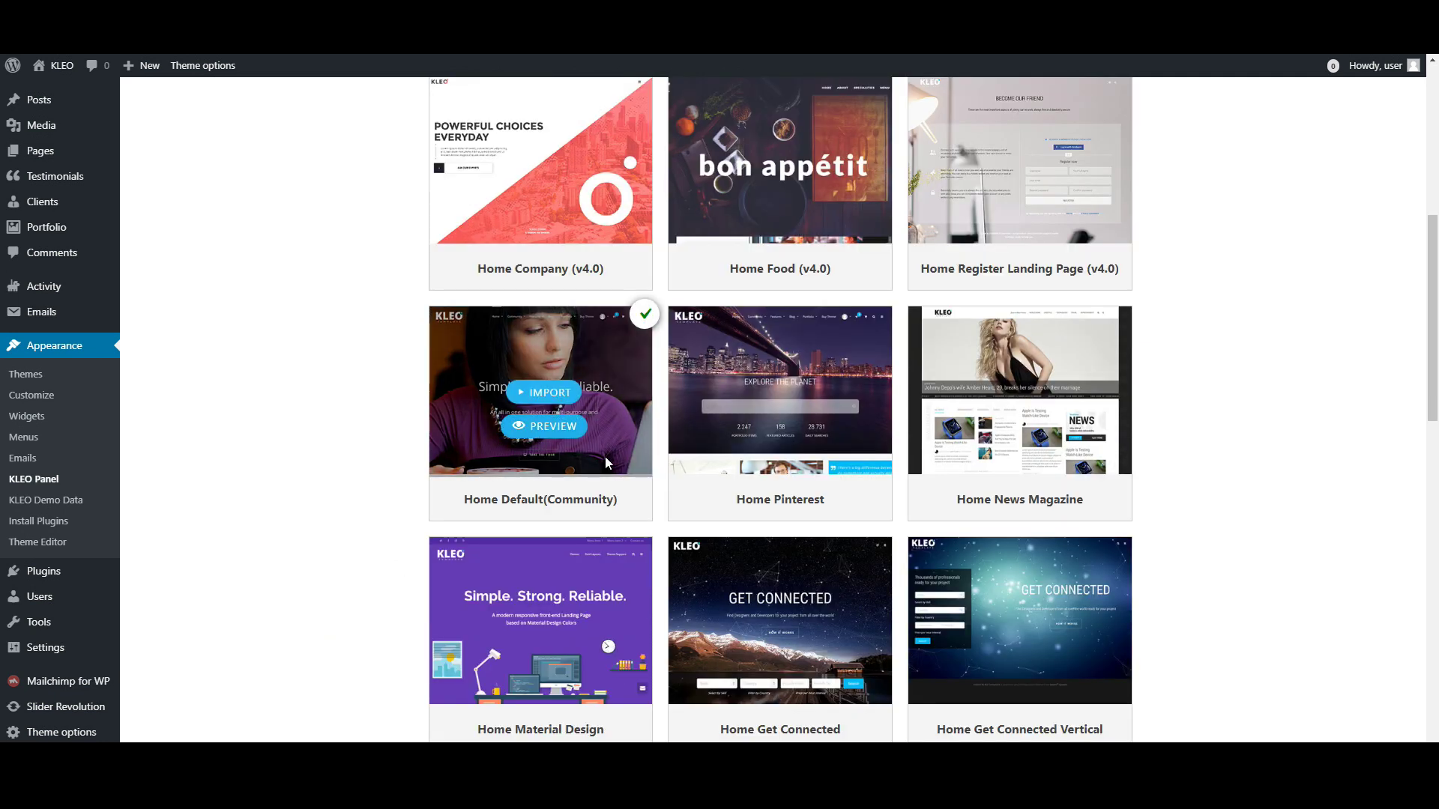
mouse_move(652, 501)
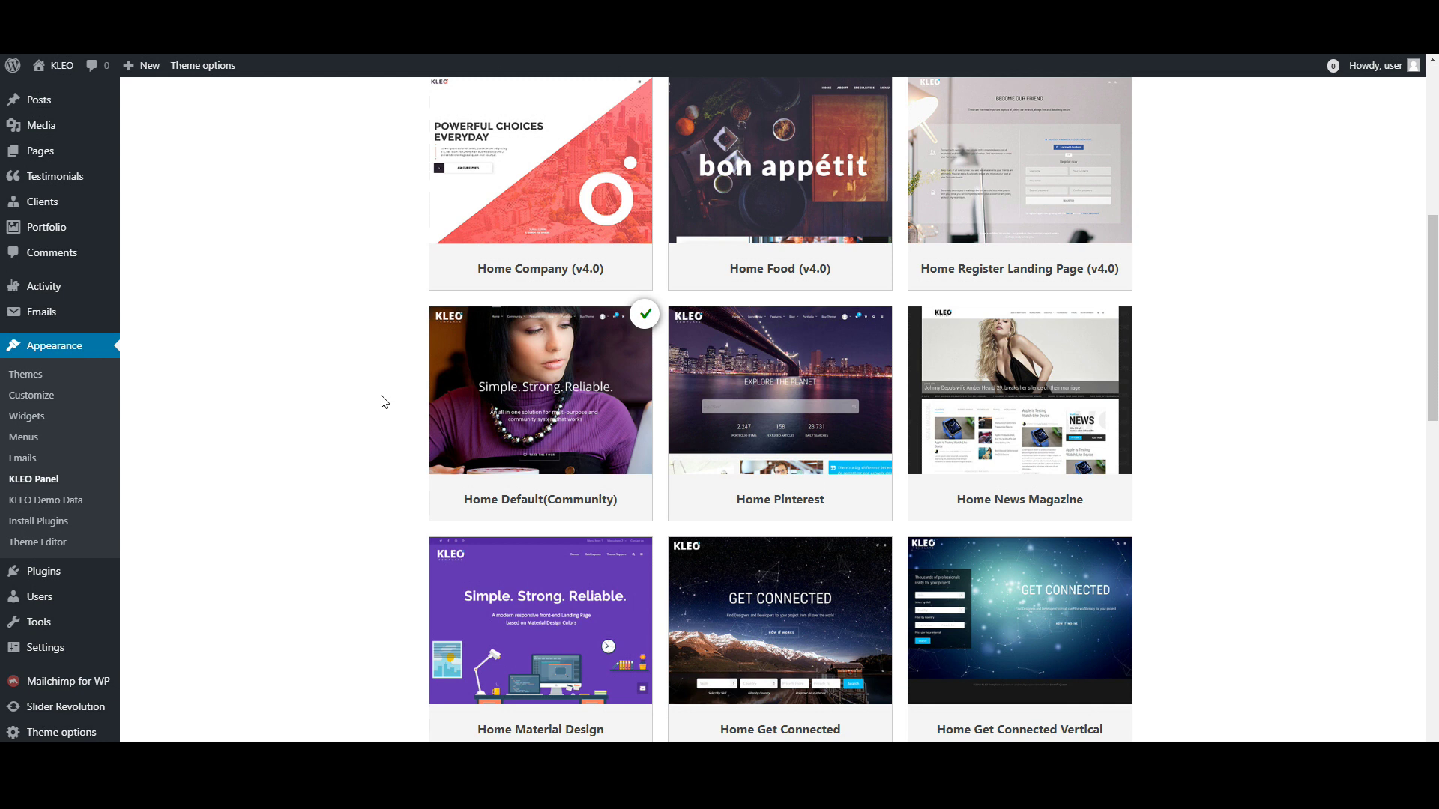
- Set the homepage to a static page using Home Community, with Blog as the posts page, and save the reading settings
mouse_move(75, 649)
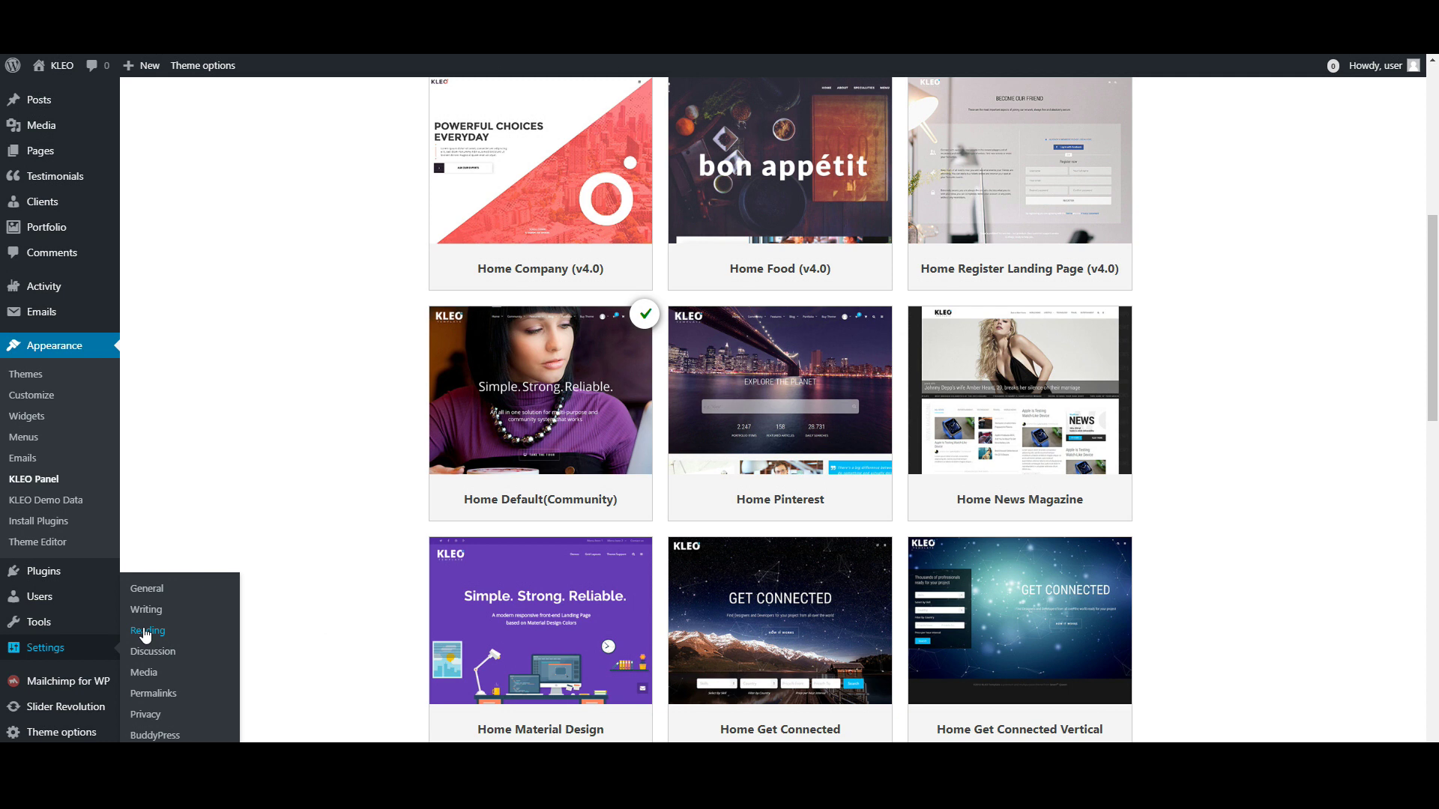
left_click(146, 631)
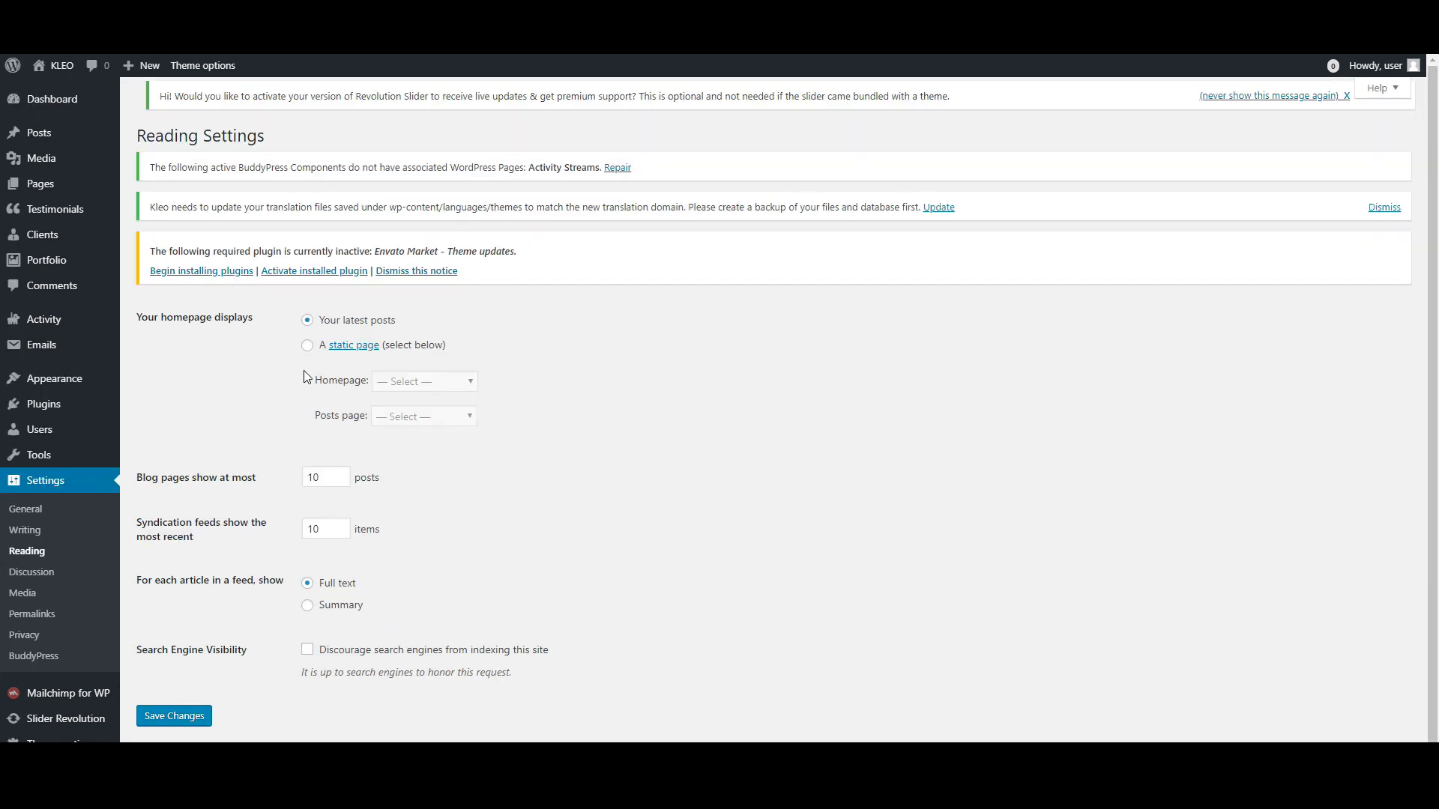
left_click(307, 346)
left_click(411, 382)
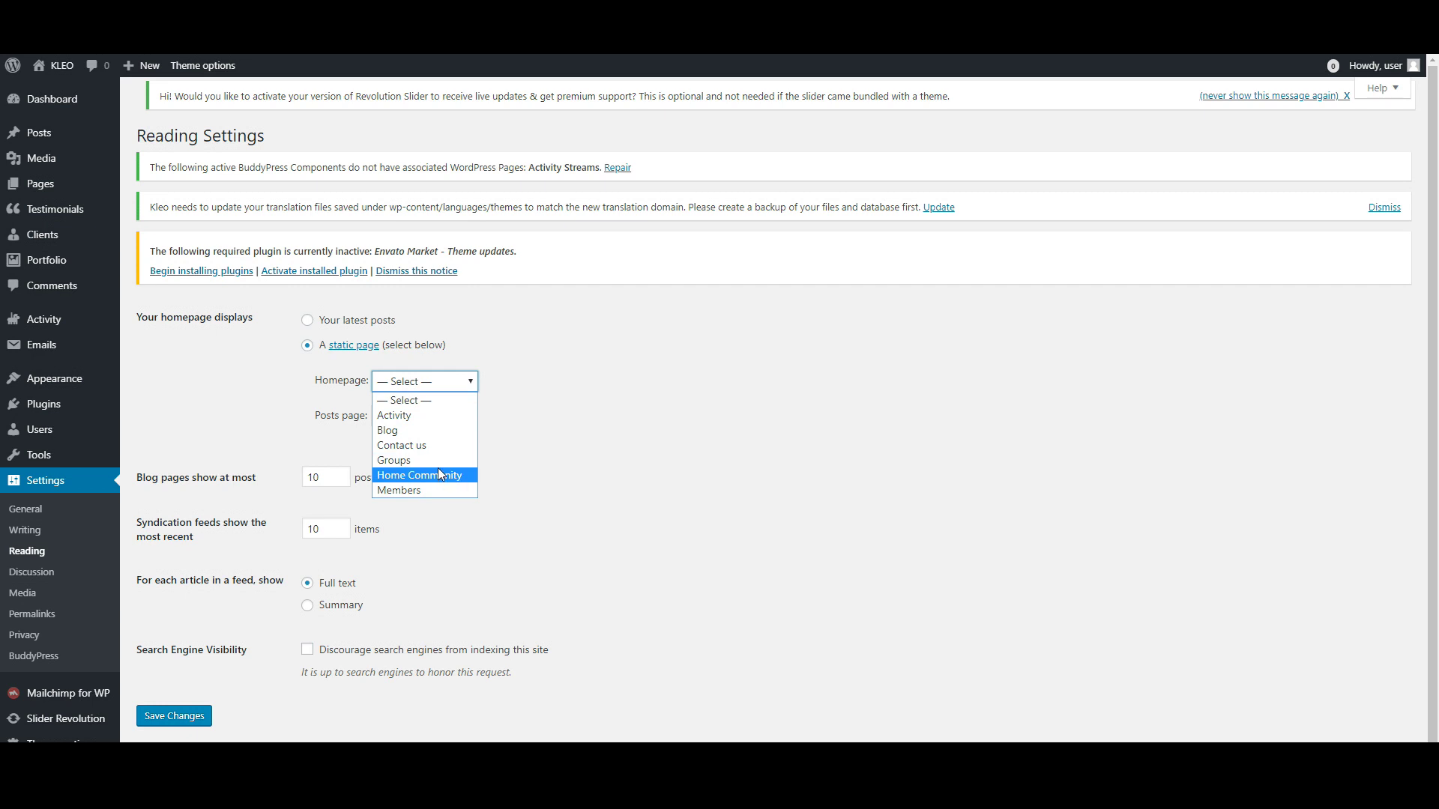
left_click(438, 469)
left_click(424, 418)
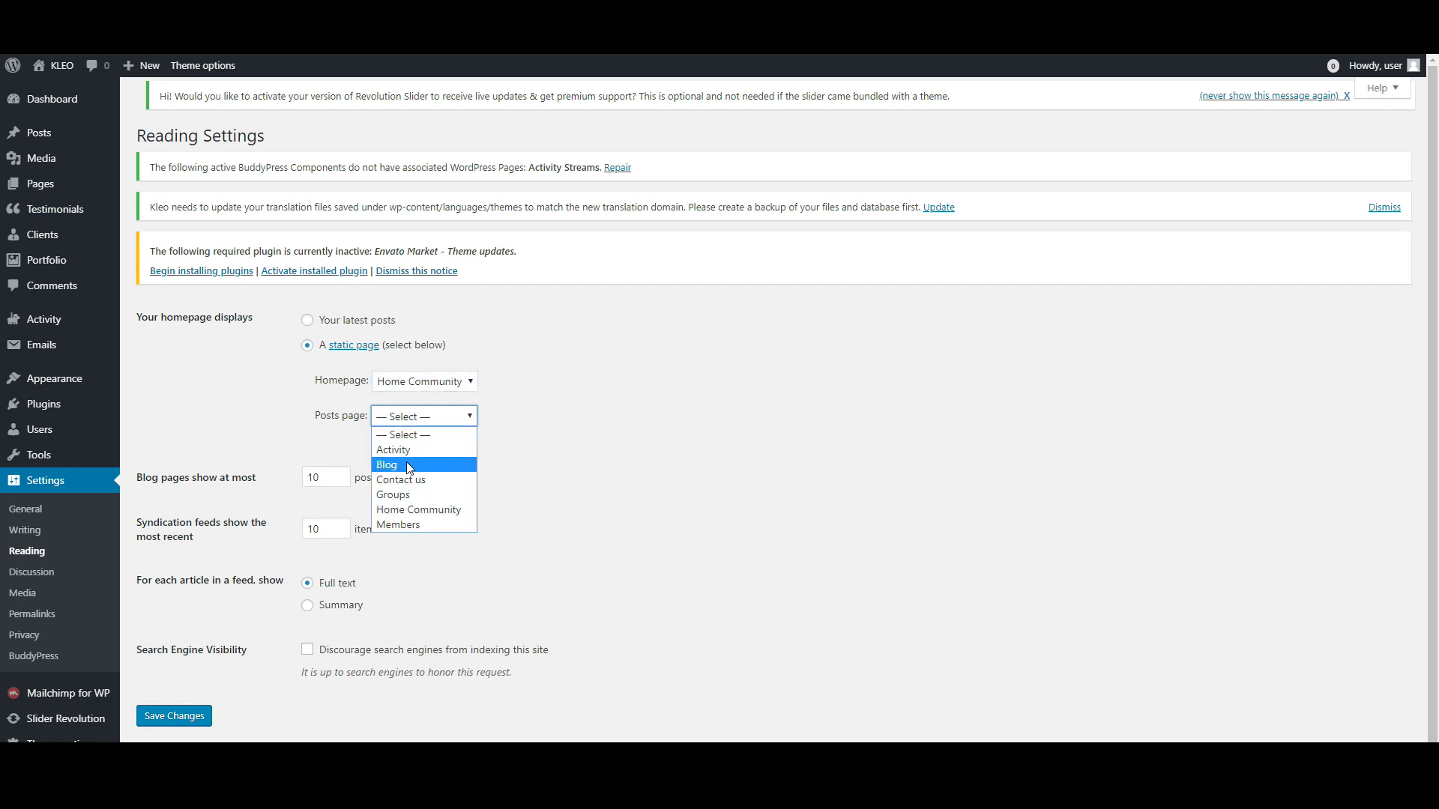
left_click(402, 448)
scroll(402, 445, "down", 1)
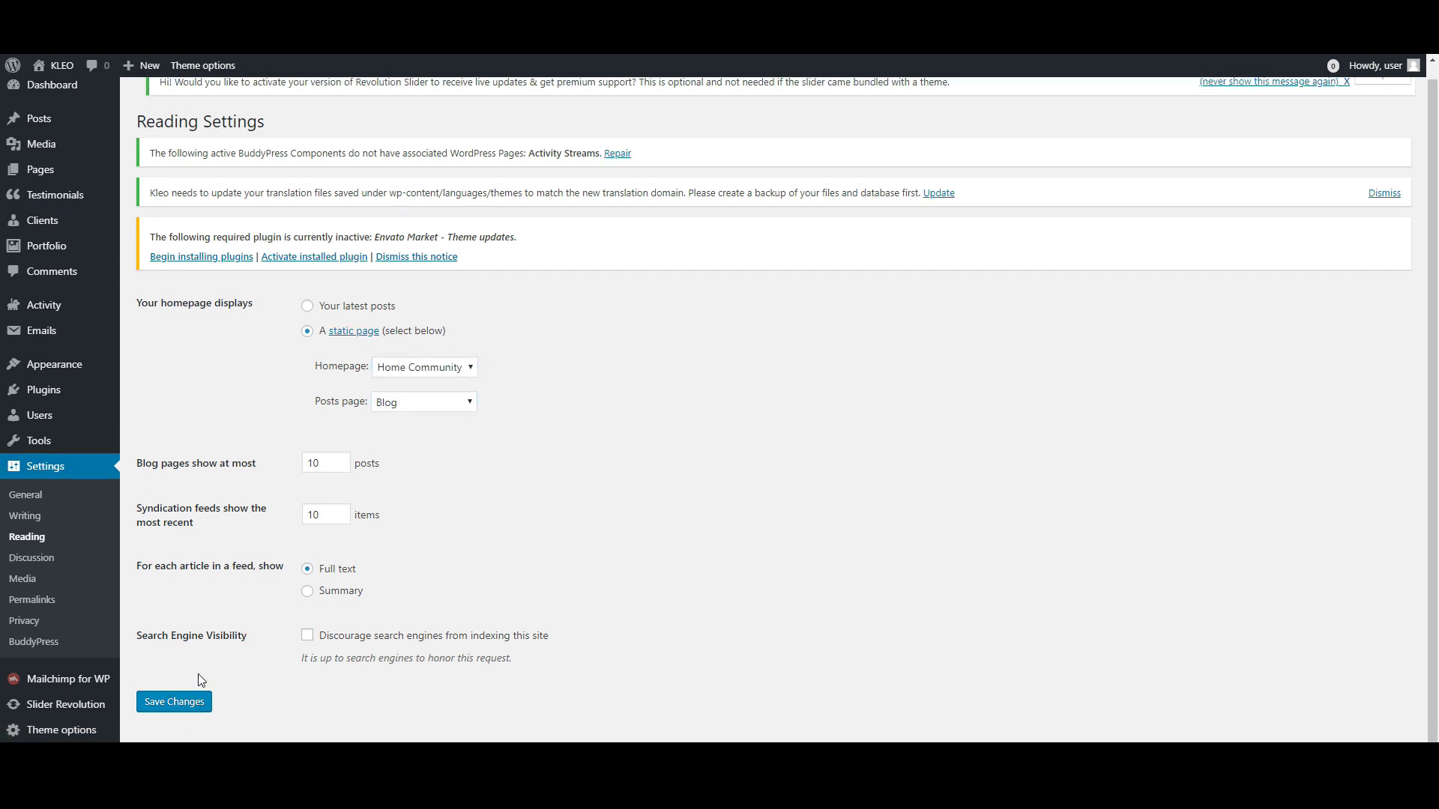
left_click(182, 703)
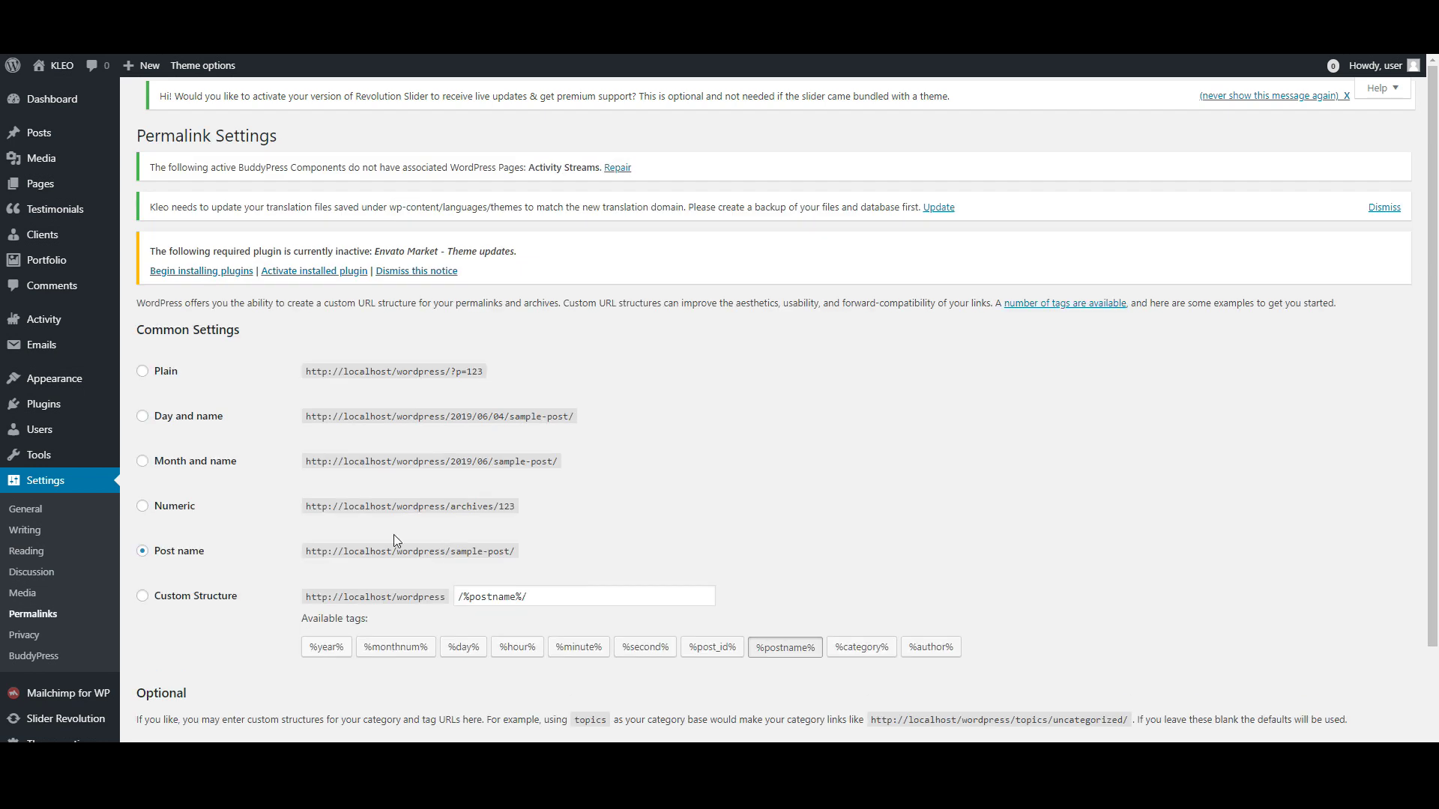
- Save the permalink settings with the Post name structure
scroll(178, 558, "down", 2)
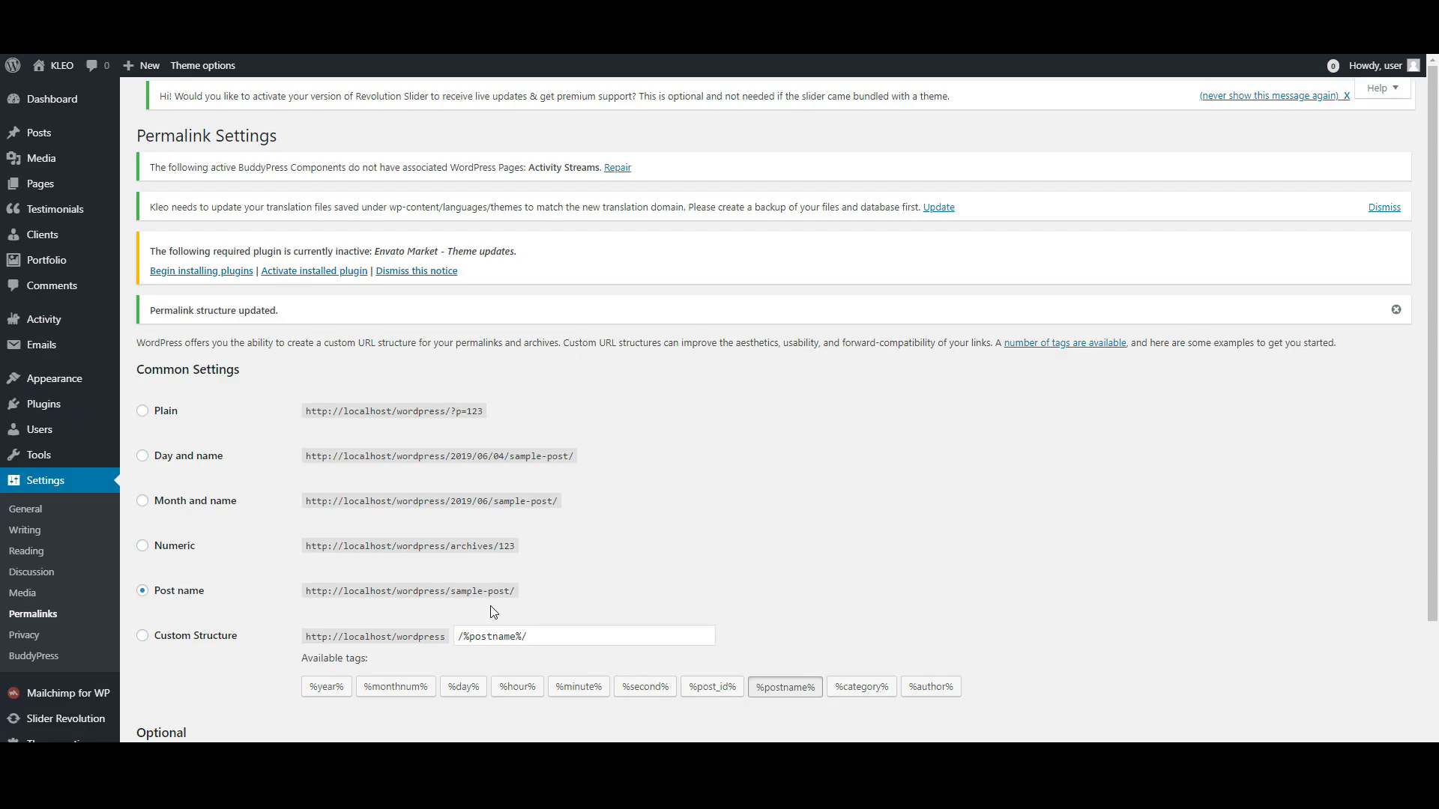
- Enable the Friend Connections, Private Messaging, User Groups and Site Tracking components in the BuddyPress settings and save them
left_click(53, 659)
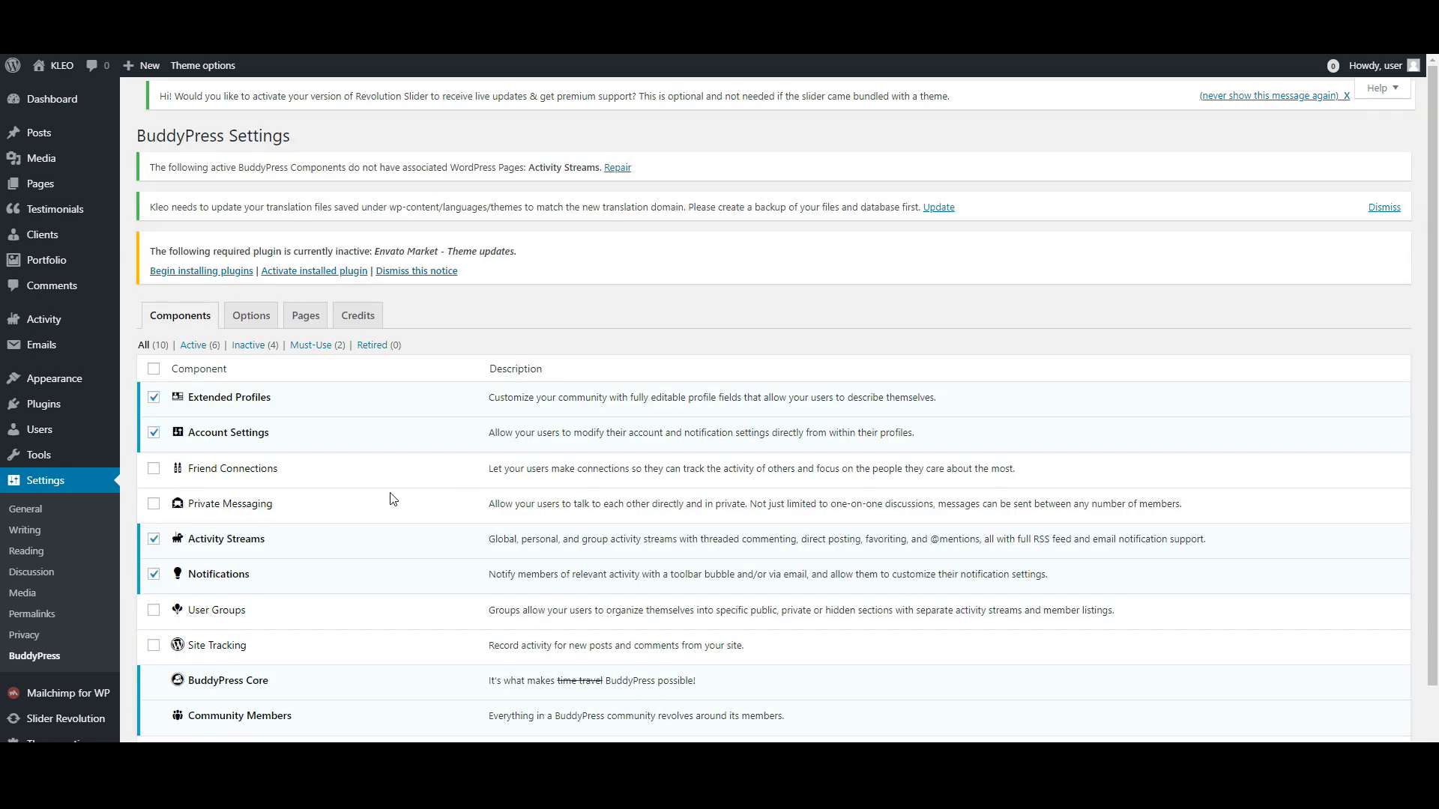
left_click(154, 469)
left_click(154, 504)
left_click(153, 610)
left_click(154, 645)
scroll(159, 656, "down", 2)
left_click(155, 723)
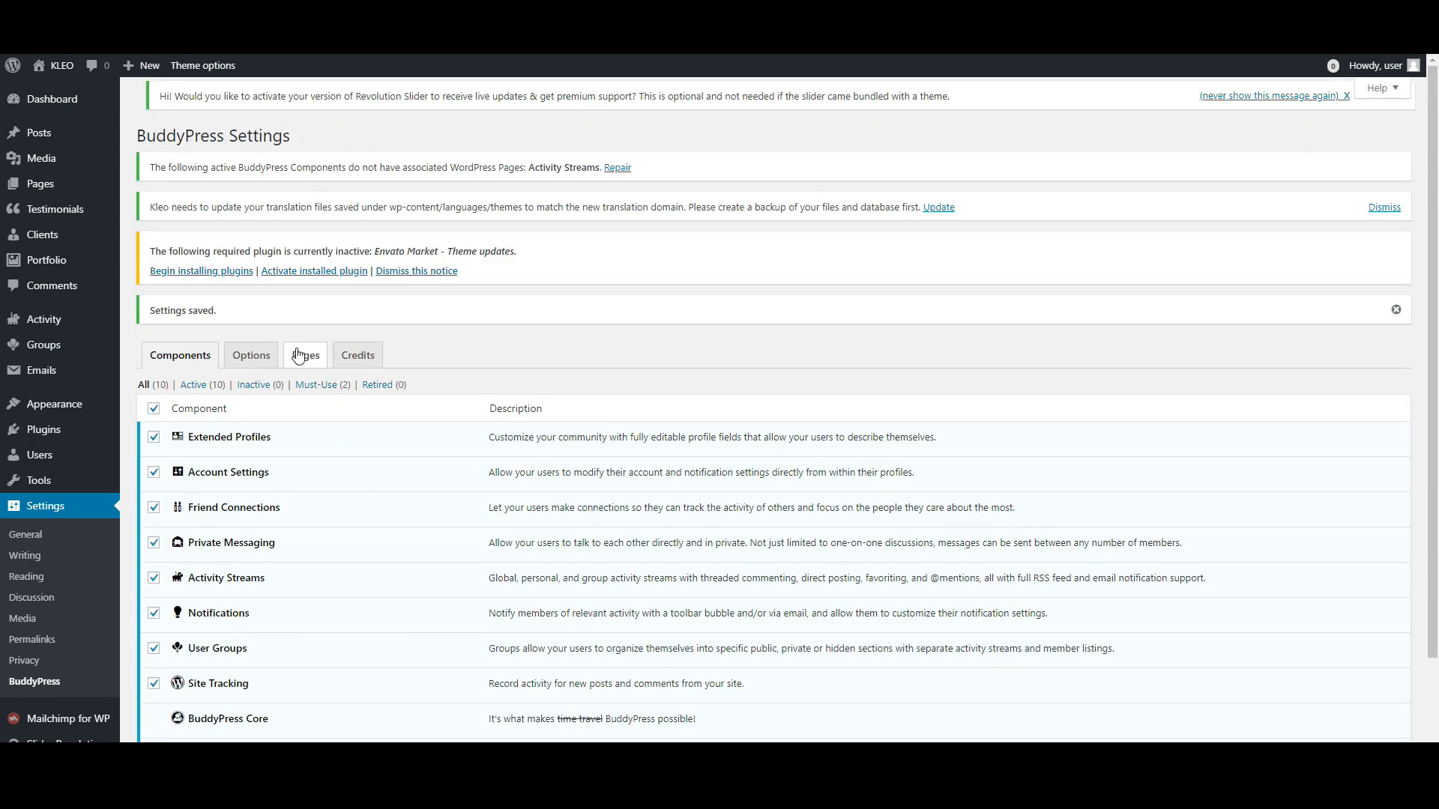
- Associate the BuddyPress Activity Streams directory with the Activity page and save the page settings
left_click(302, 356)
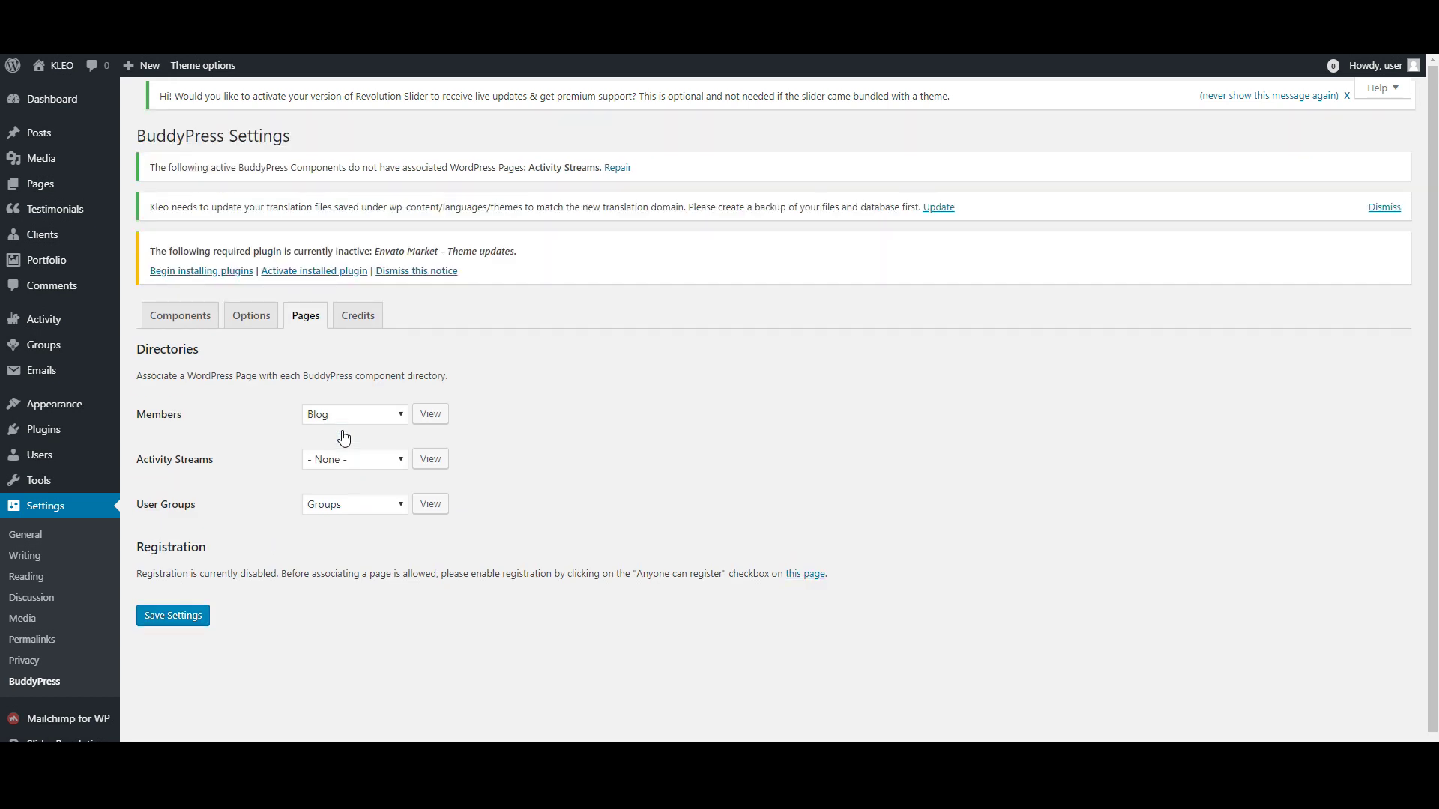
left_click(350, 461)
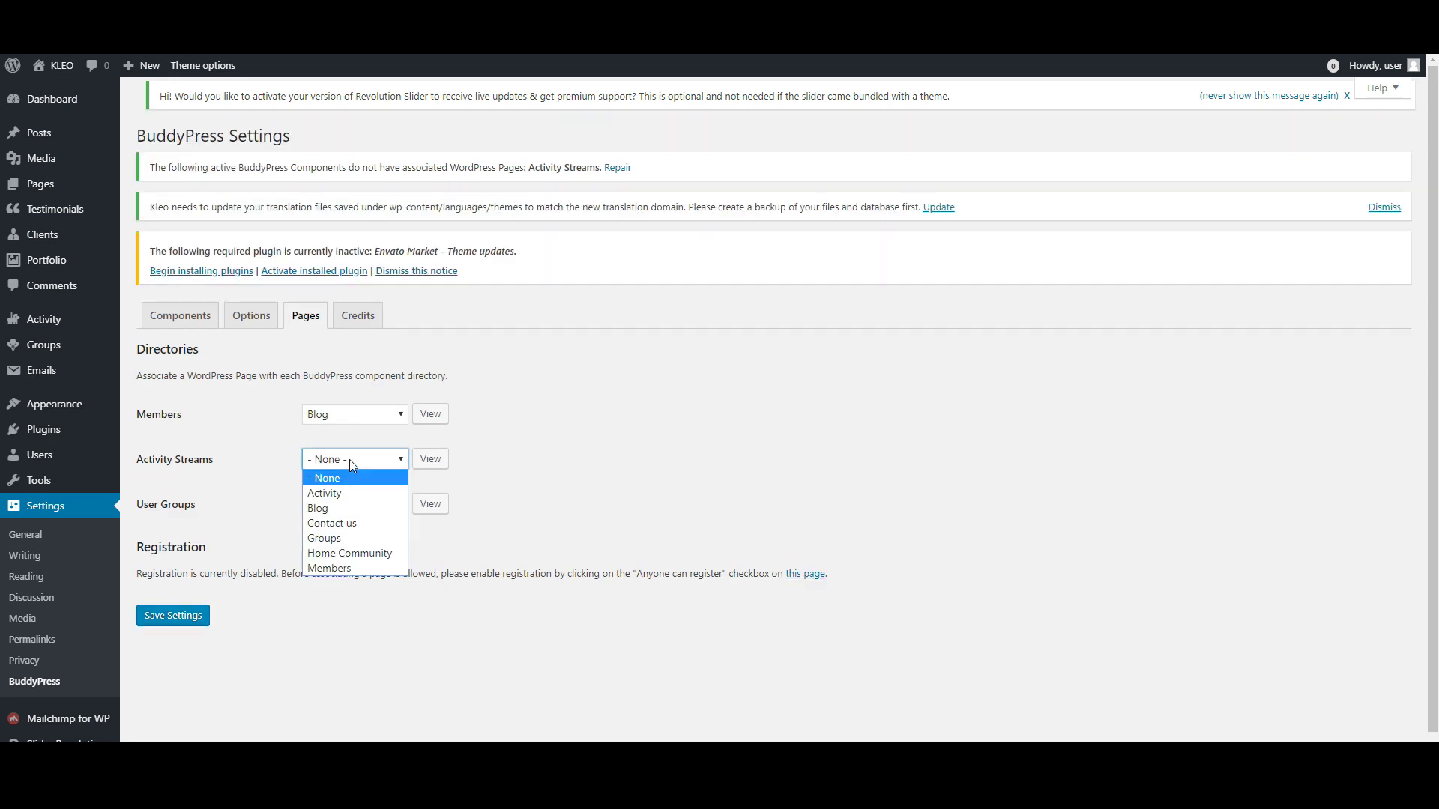
left_click(360, 491)
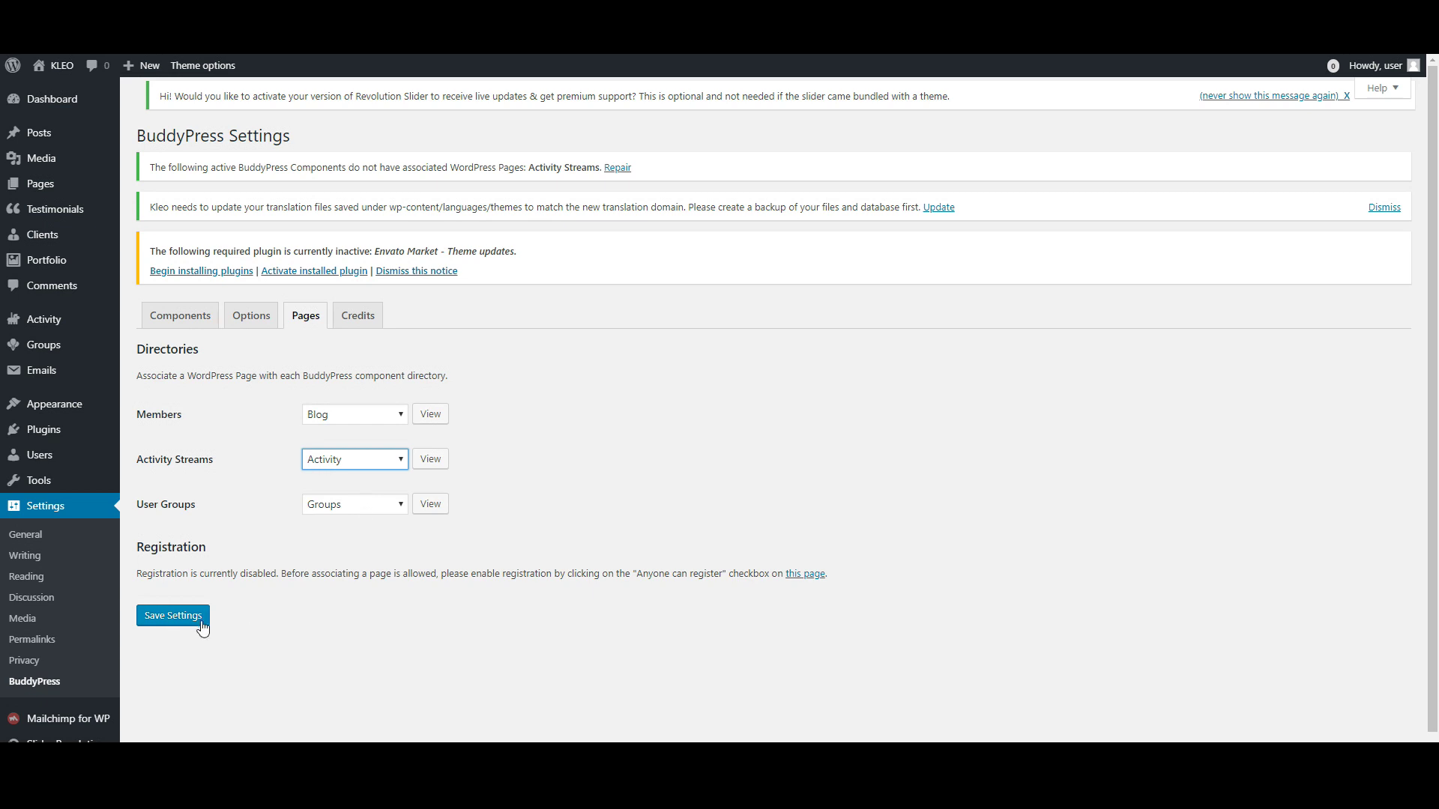
left_click(193, 622)
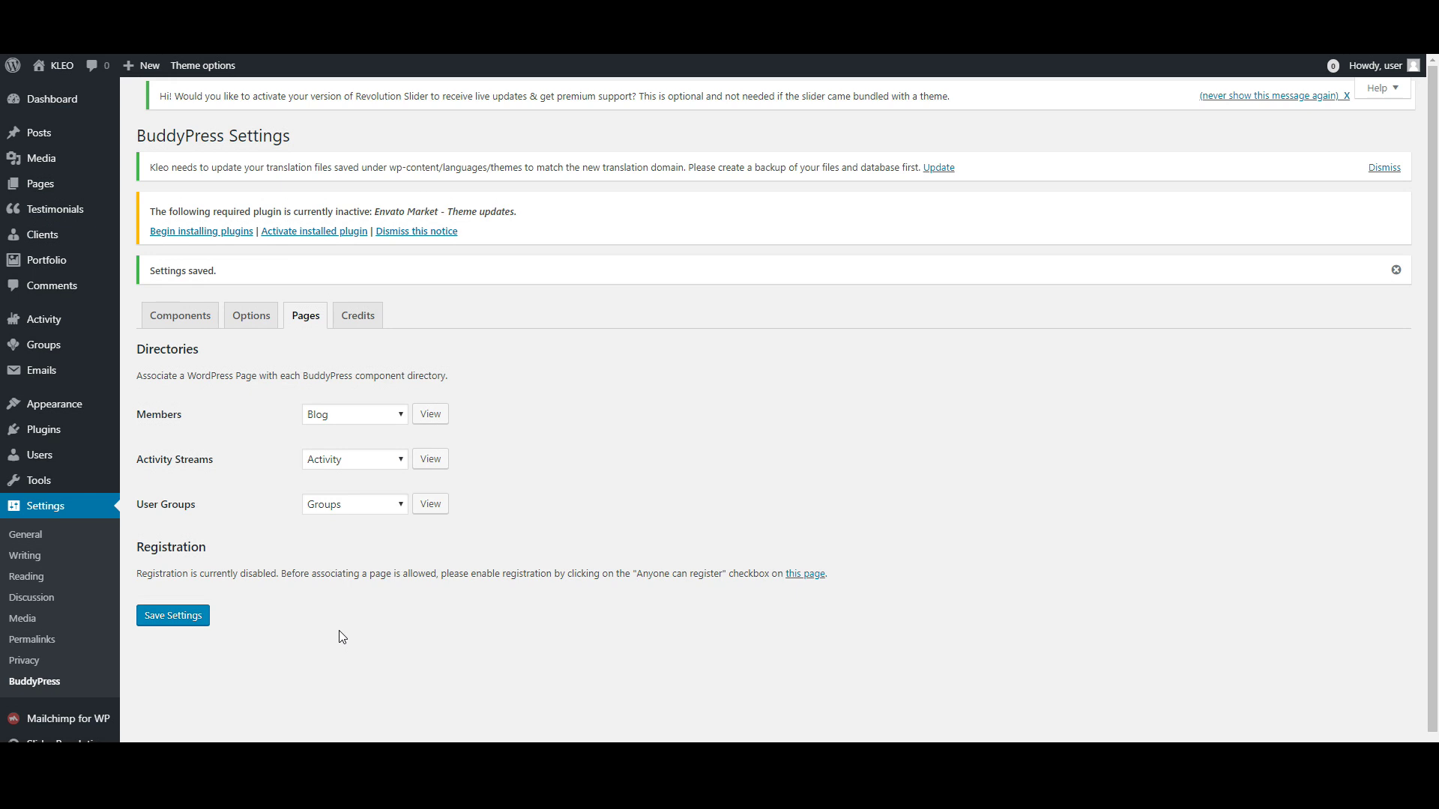
- Follow the BuddyPress registration notice to the general site settings, allow anyone to register, and save the changes
left_click_drag(136, 574, 283, 574)
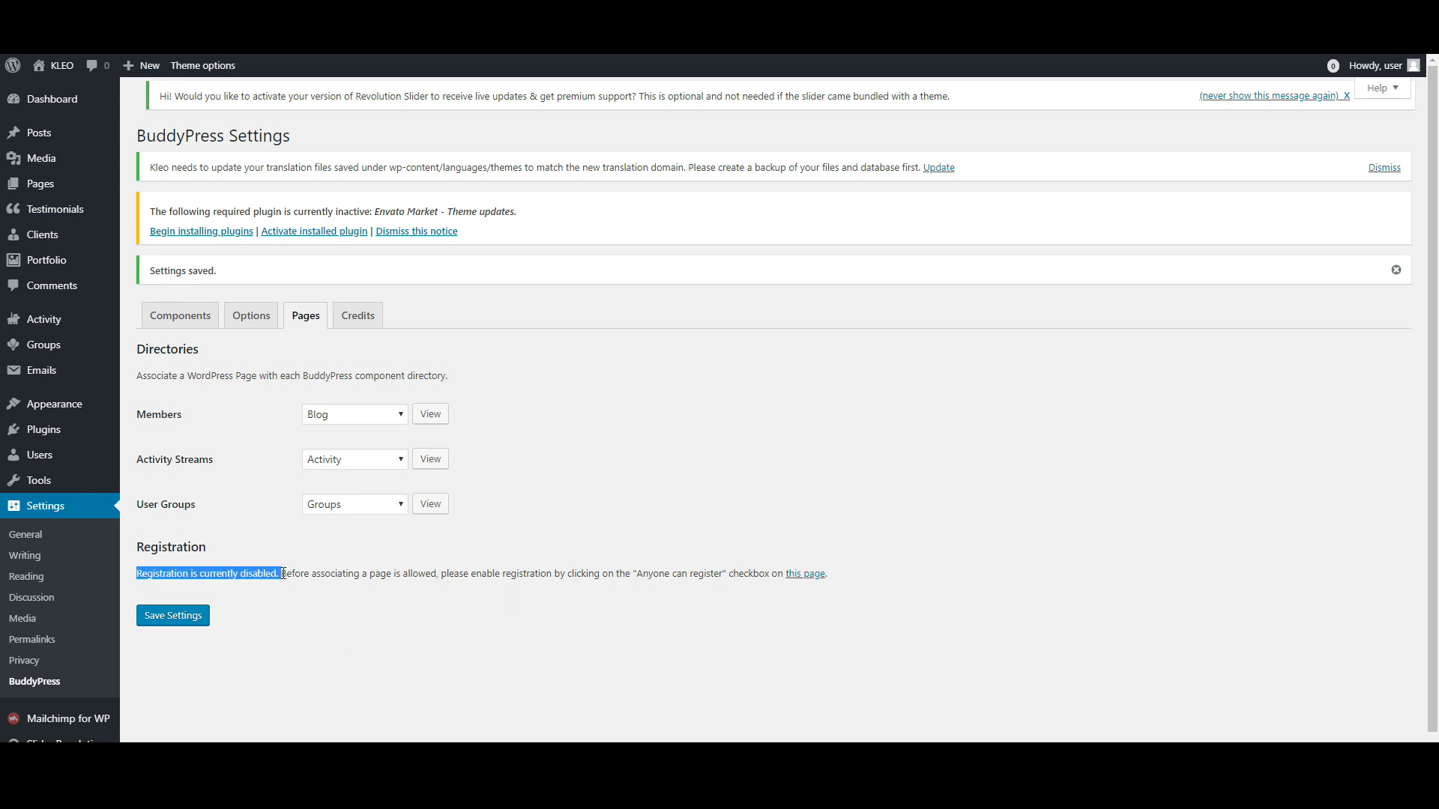
left_click(796, 577)
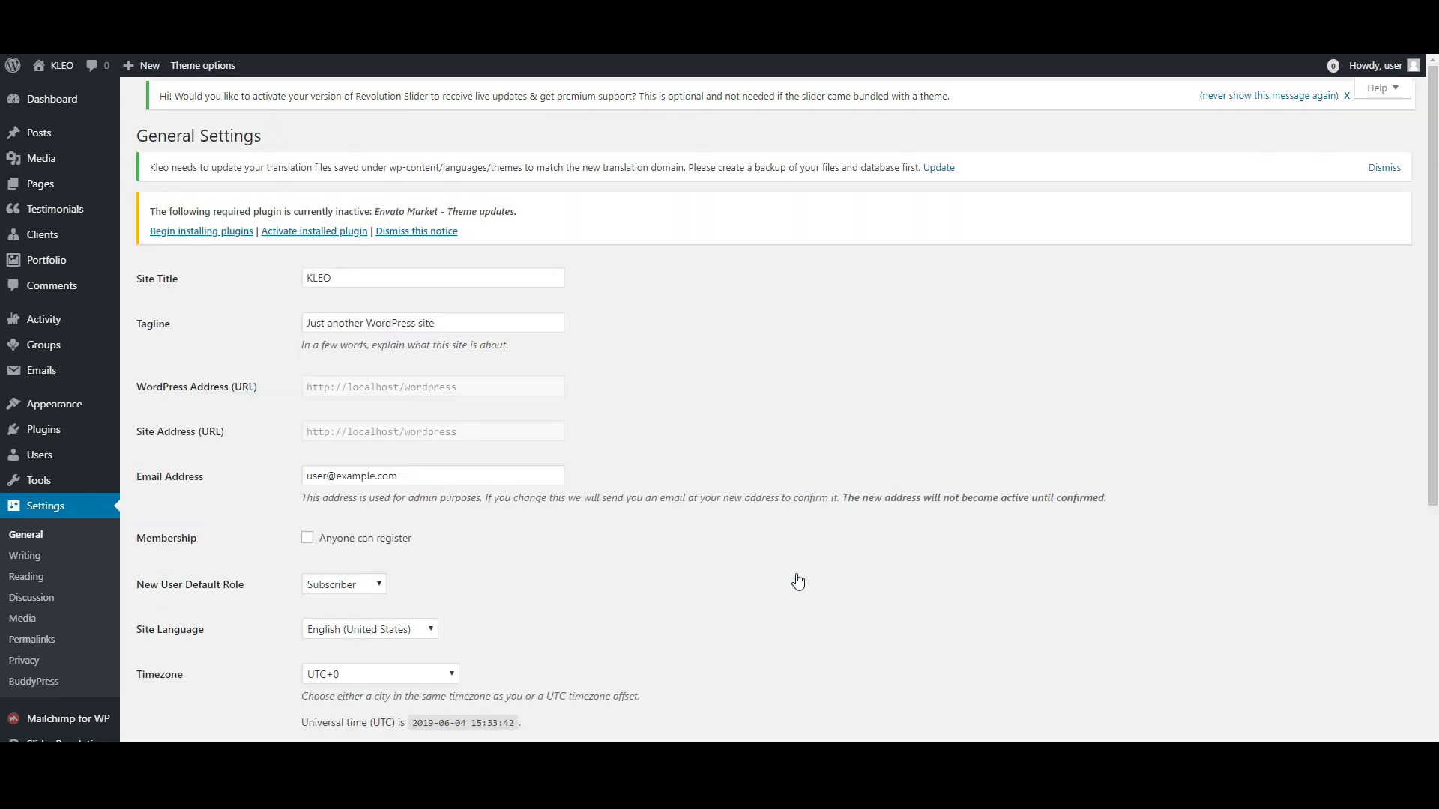
left_click(364, 545)
scroll(240, 604, "down", 1)
scroll(240, 604, "down", 4)
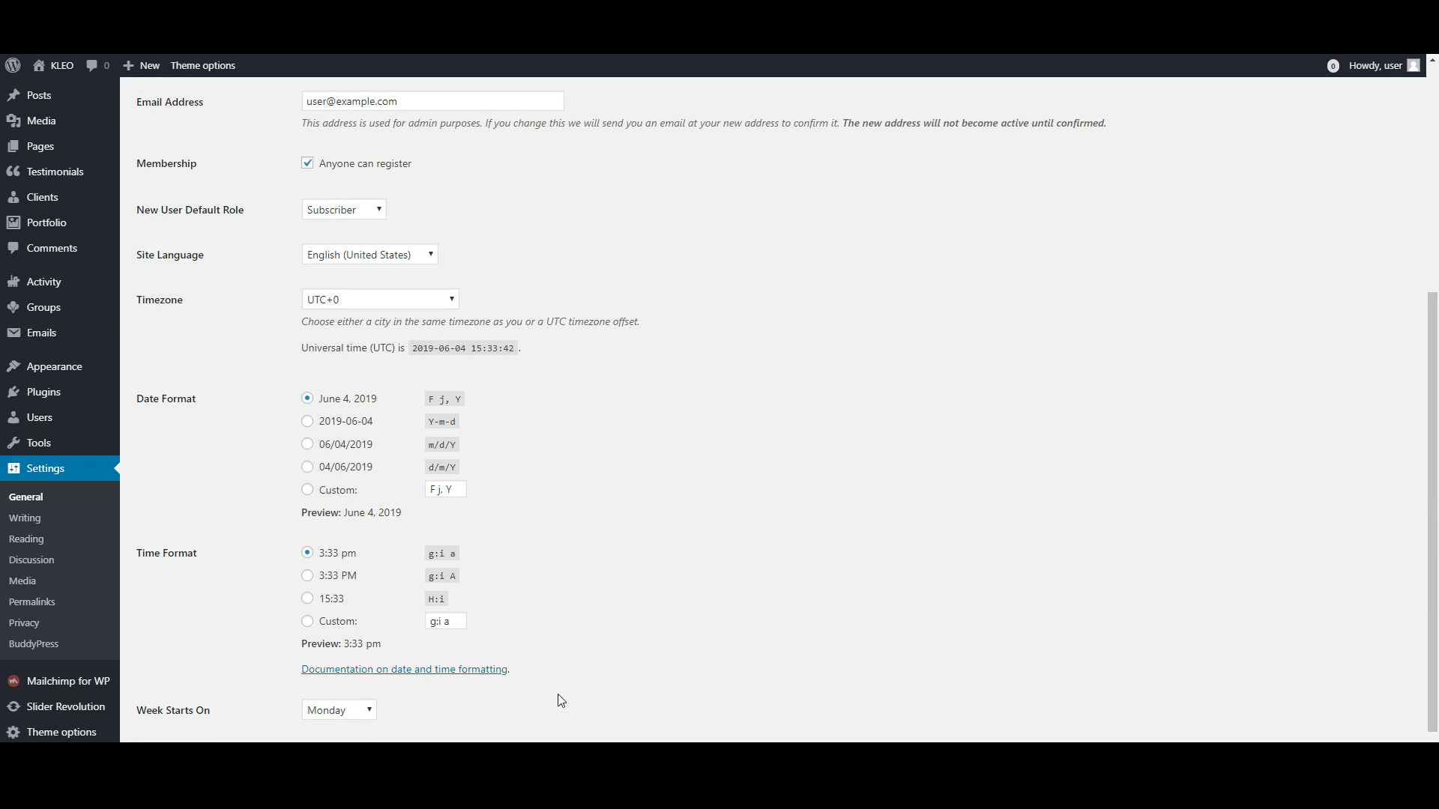
scroll(563, 699, "down", 1)
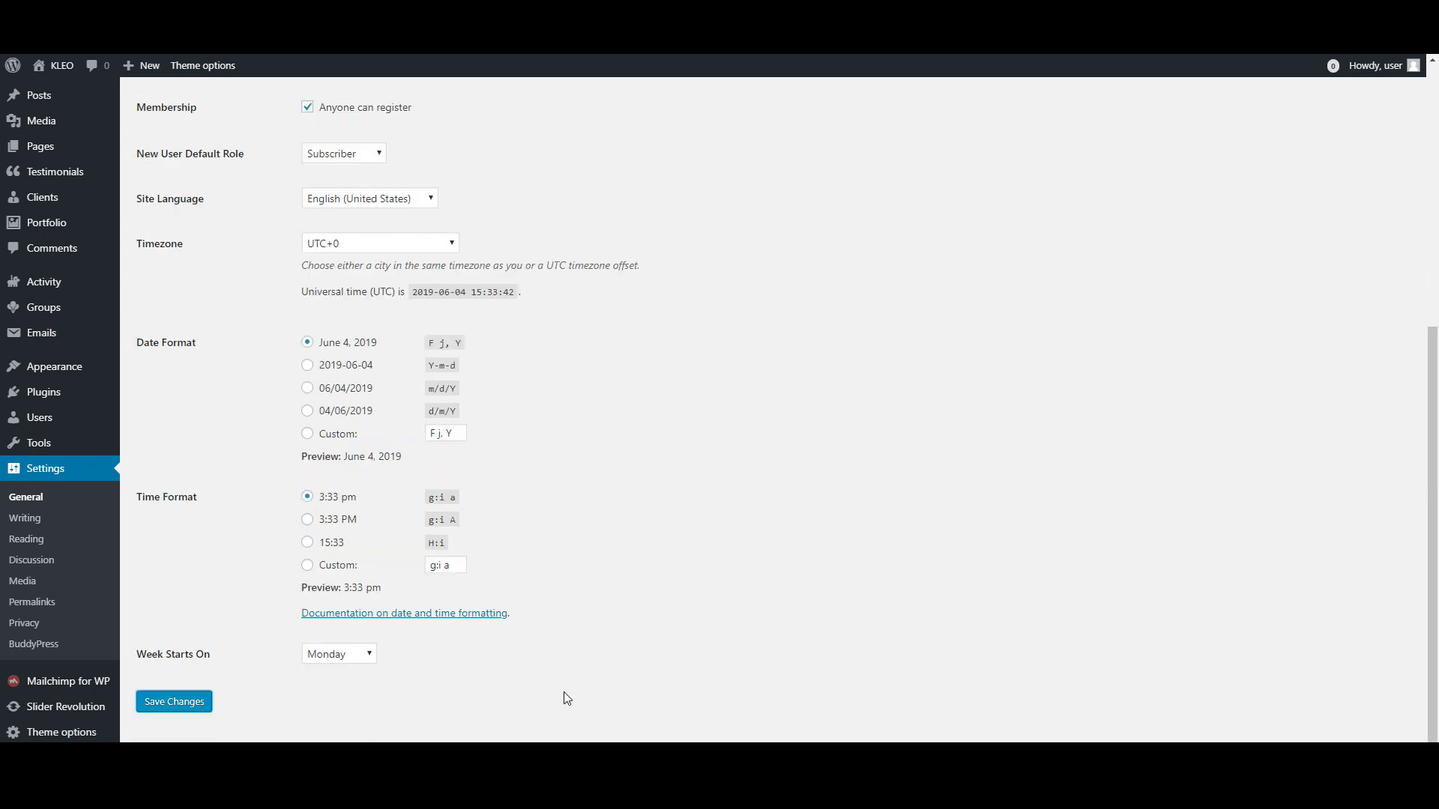
key("Return")
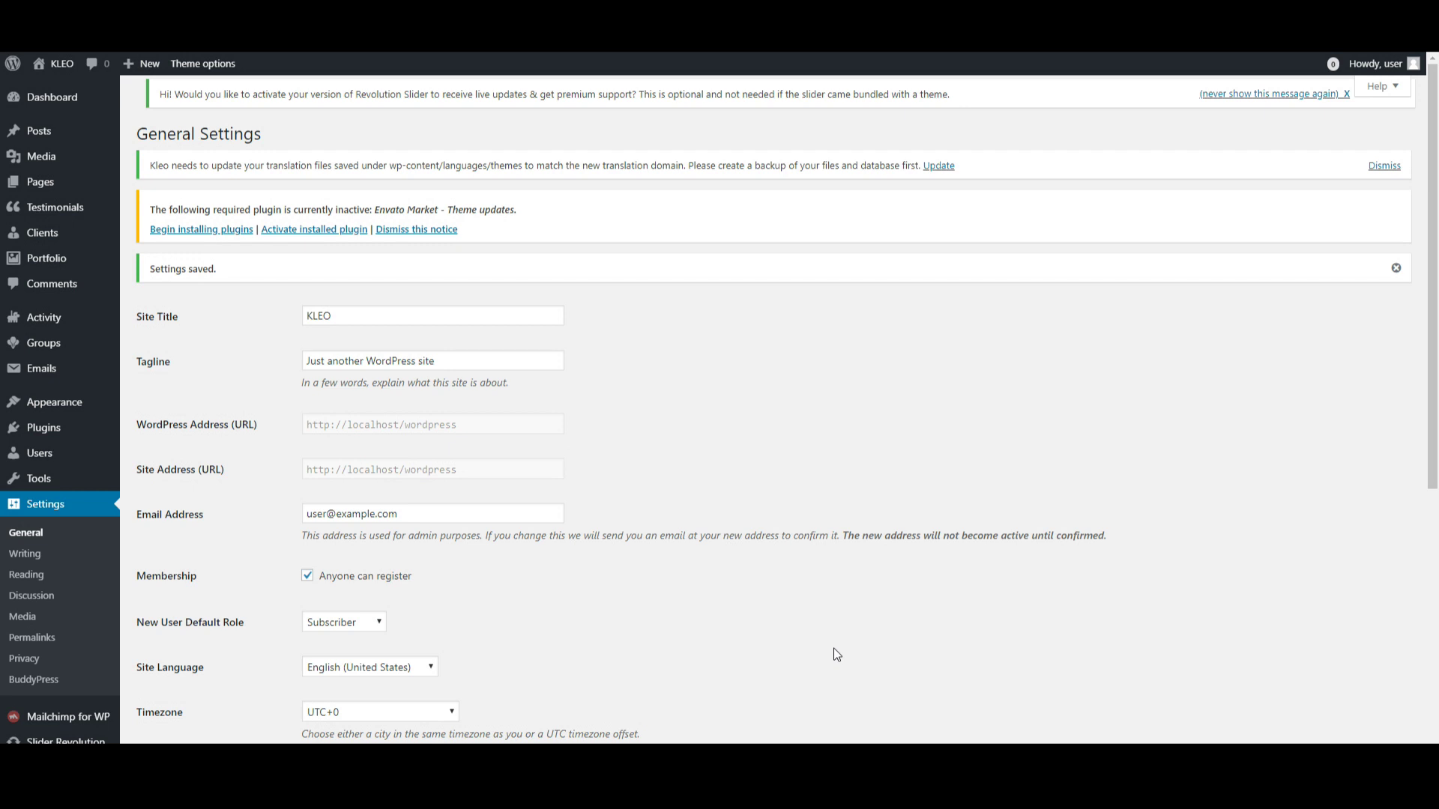
- Open the theme's General settings and examine the maintenance mode, logo, icon, custom code and footer text options
scroll(834, 656, "down", 2)
mouse_move(99, 736)
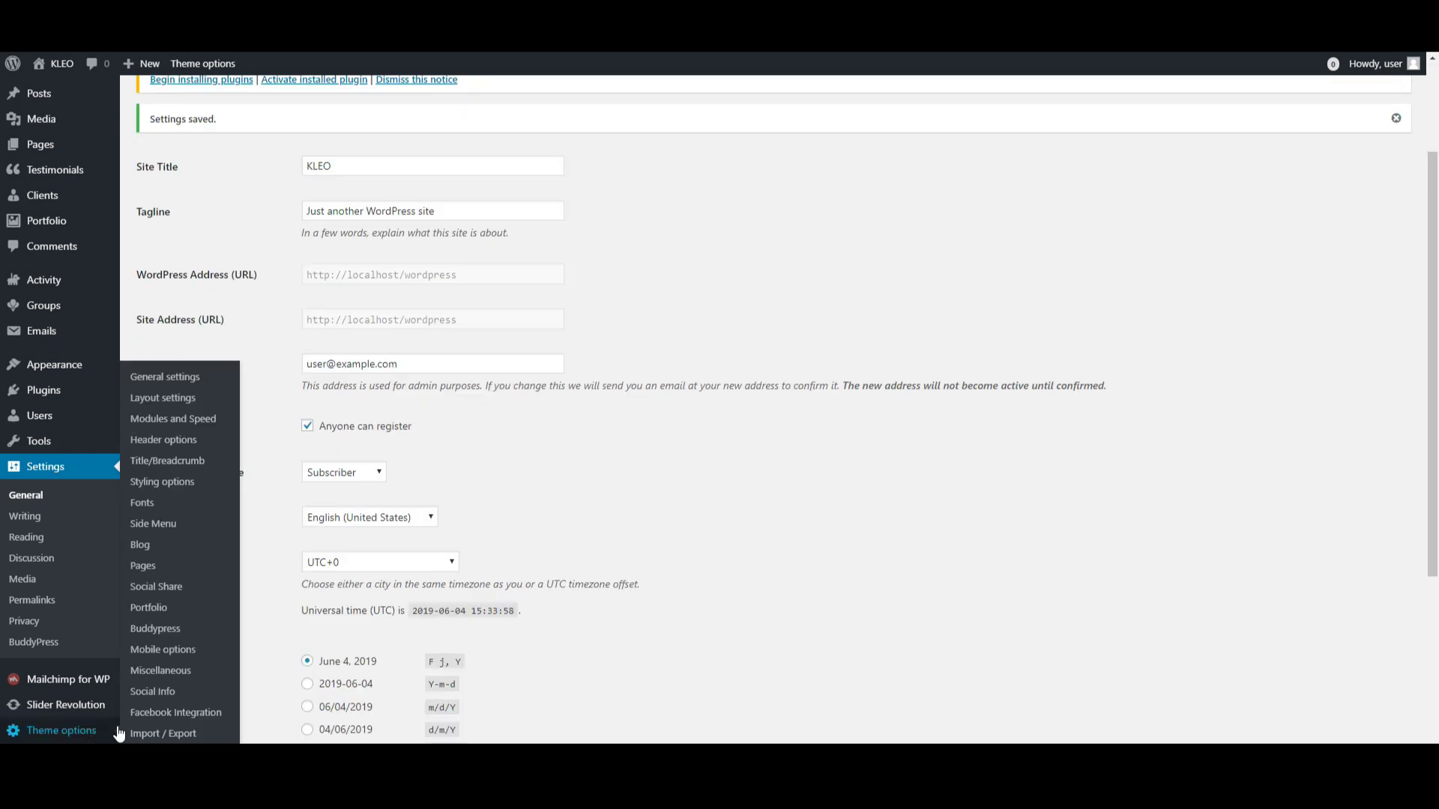
left_click(153, 387)
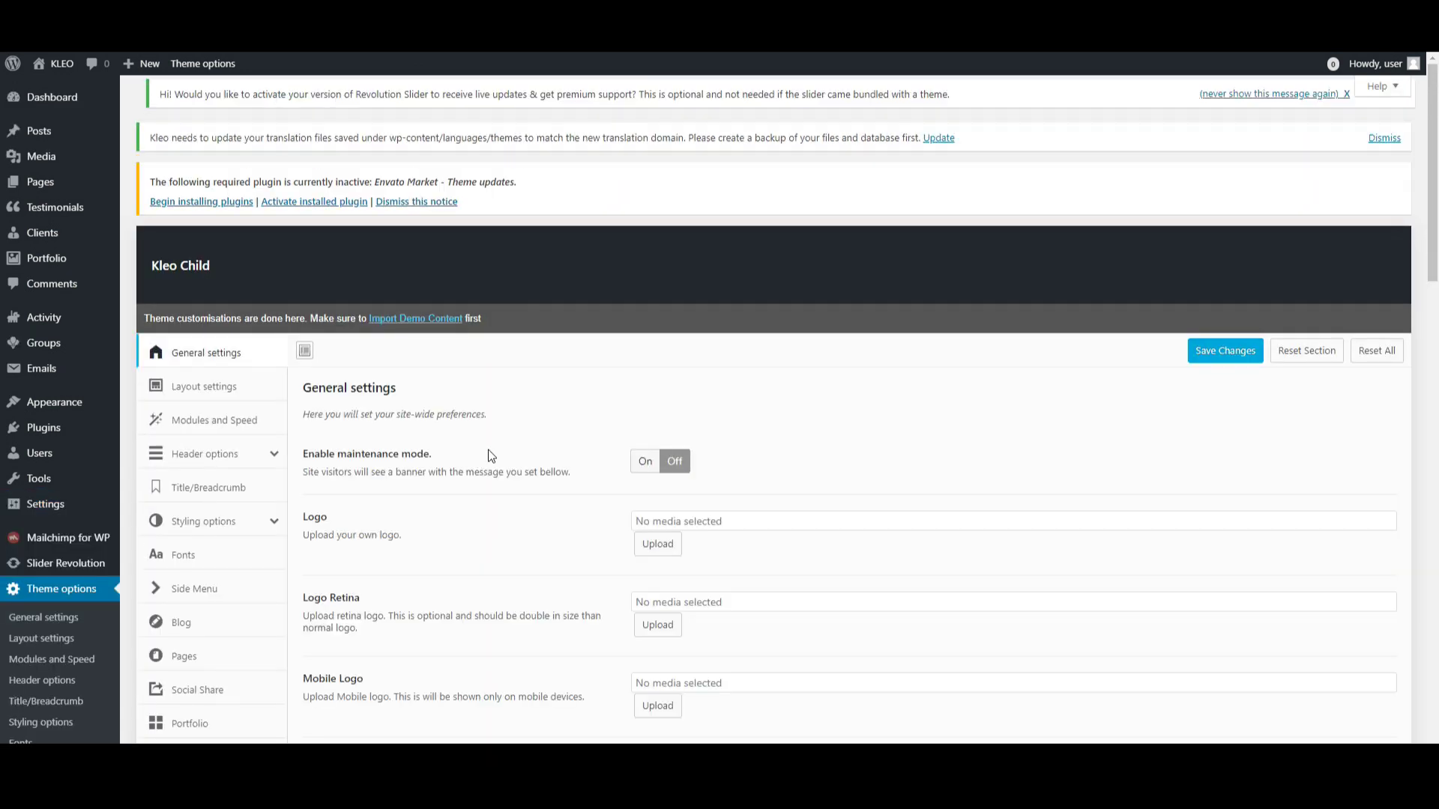
scroll(509, 513, "down", 2)
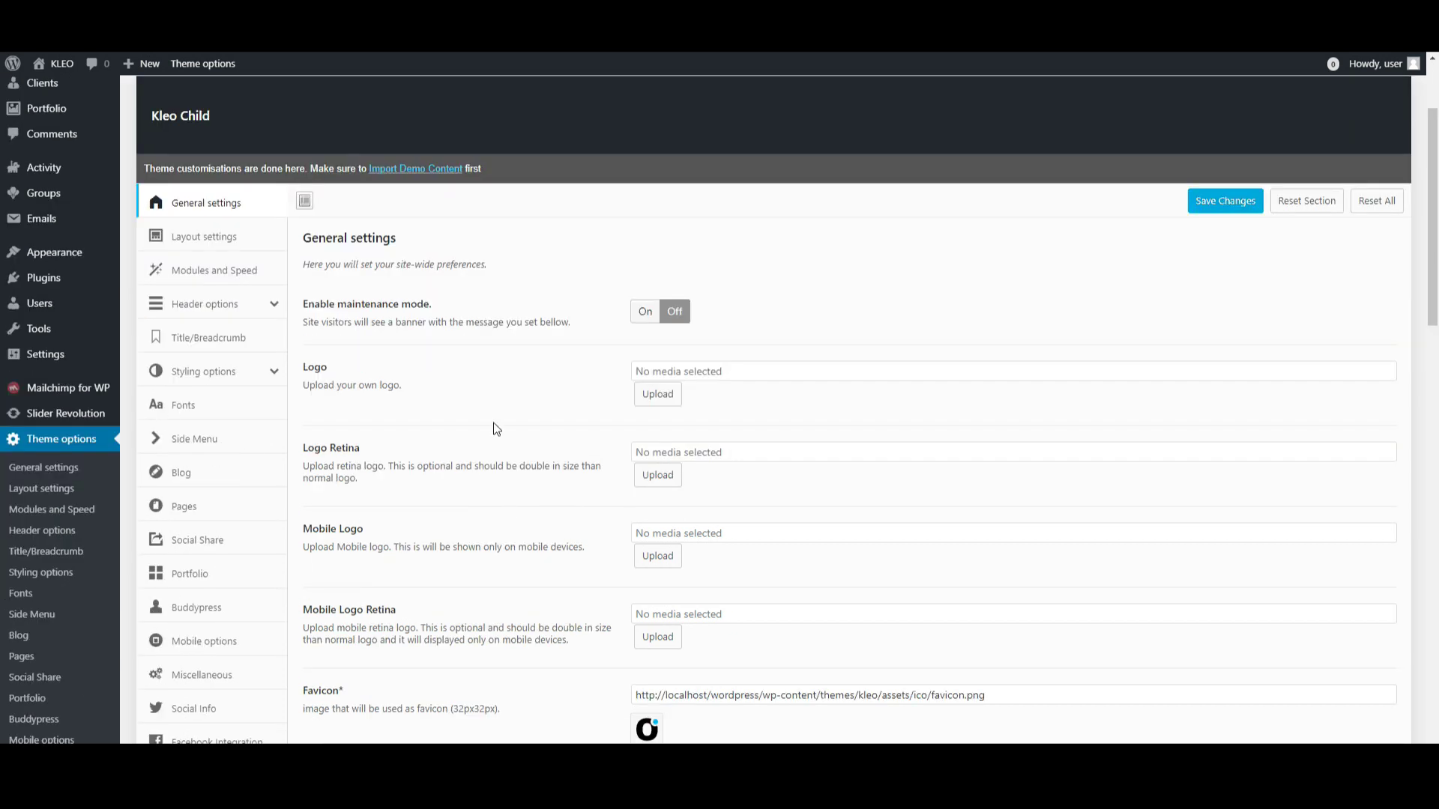
scroll(402, 417, "down", 2)
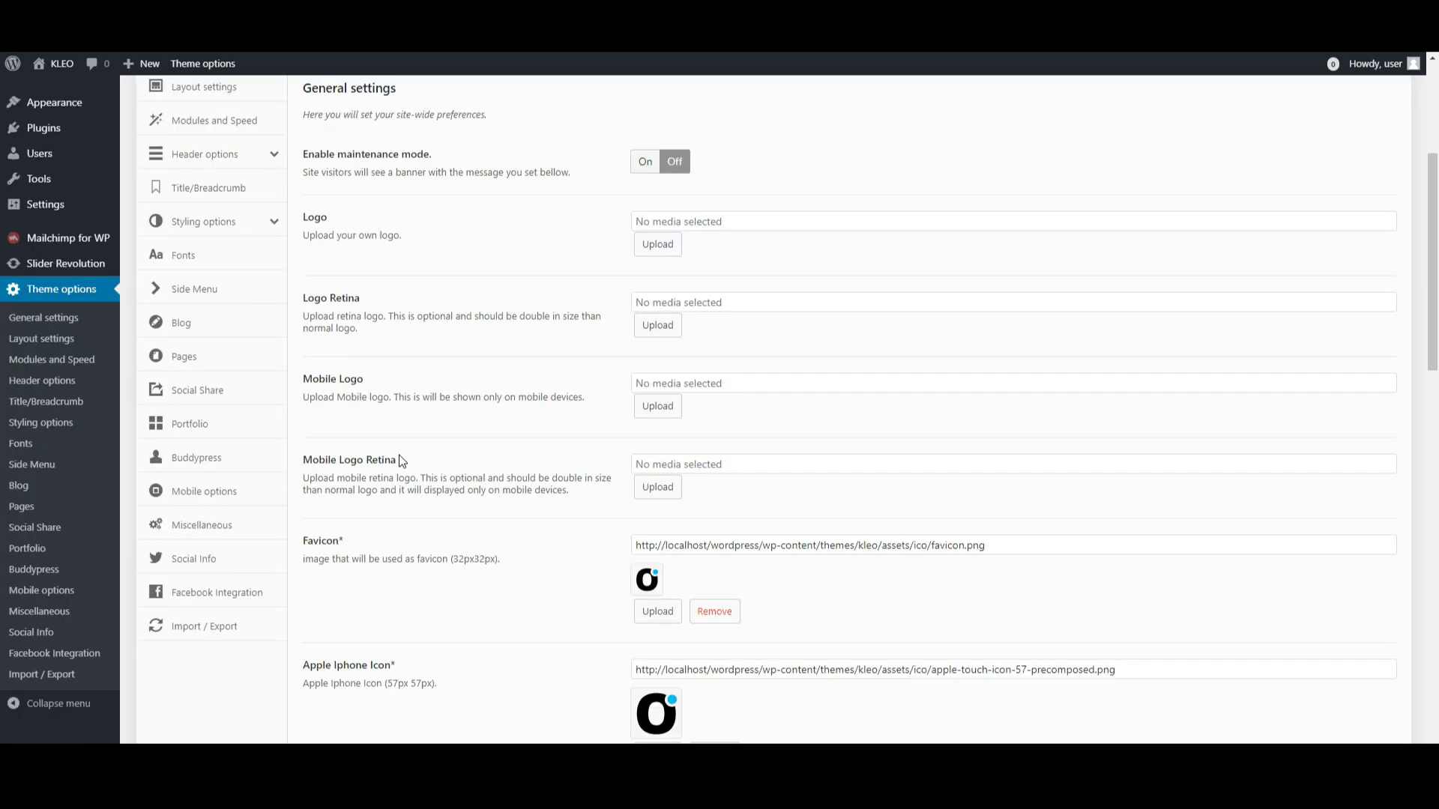
scroll(442, 382, "down", 3)
scroll(447, 365, "down", 11)
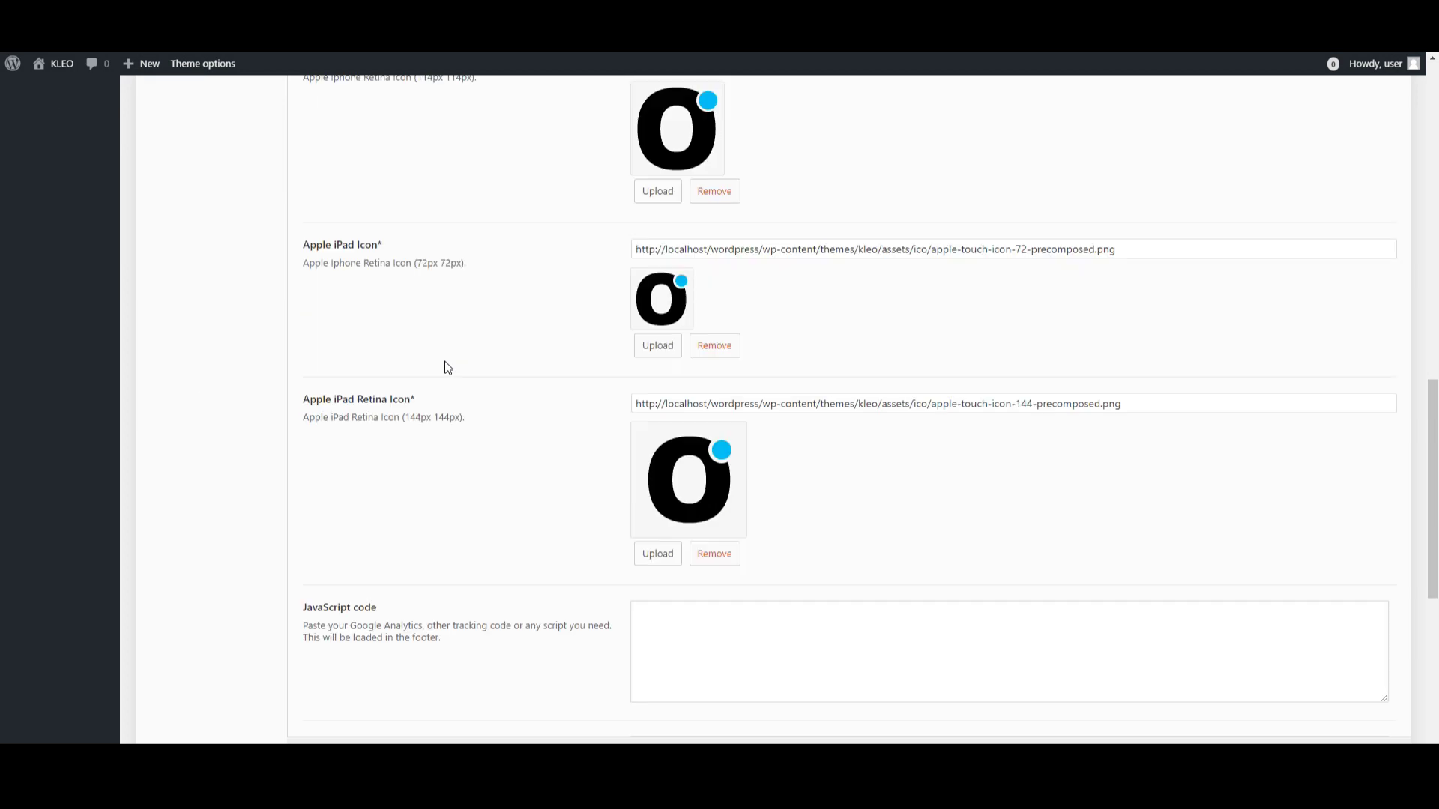
scroll(401, 524, "down", 1)
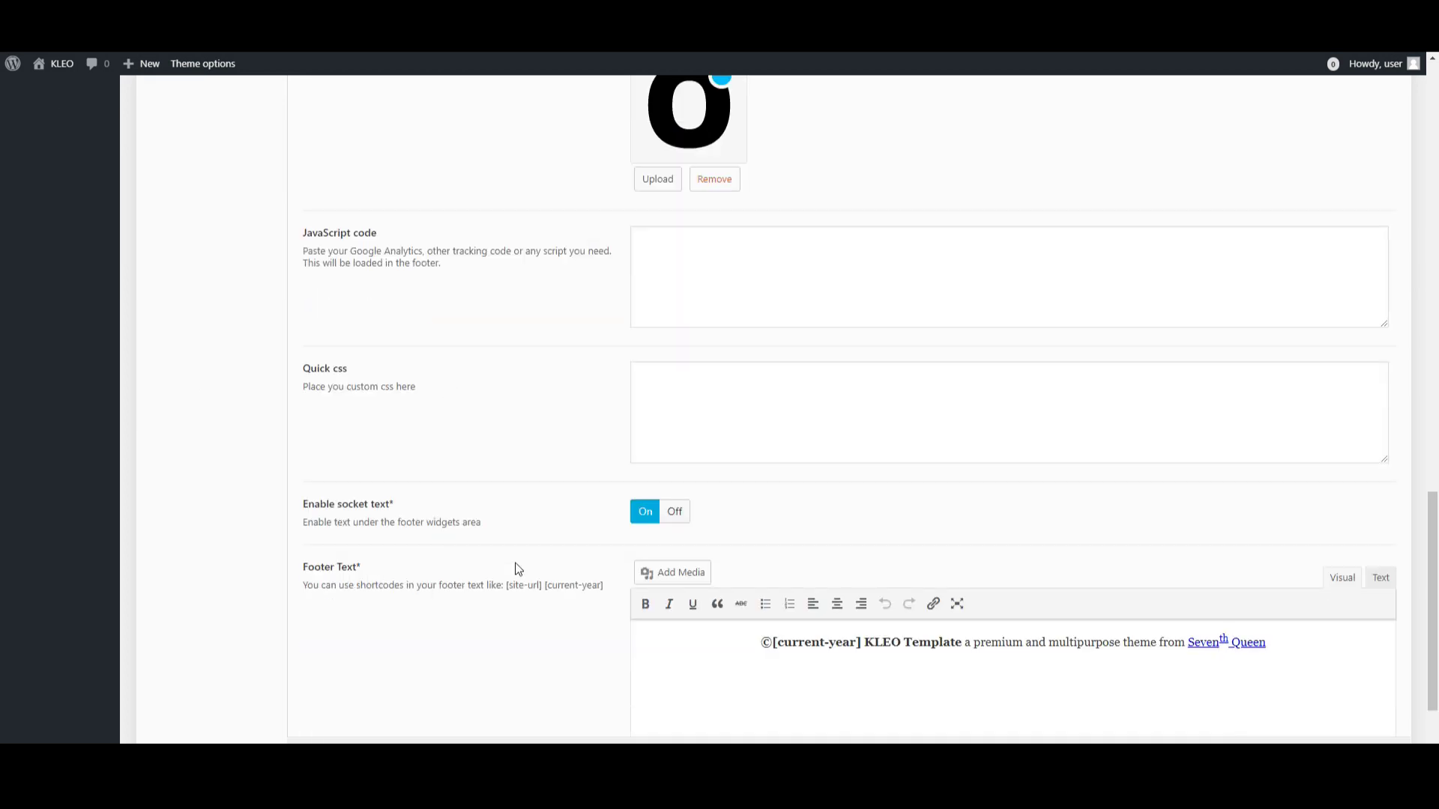
scroll(421, 524, "up", 17)
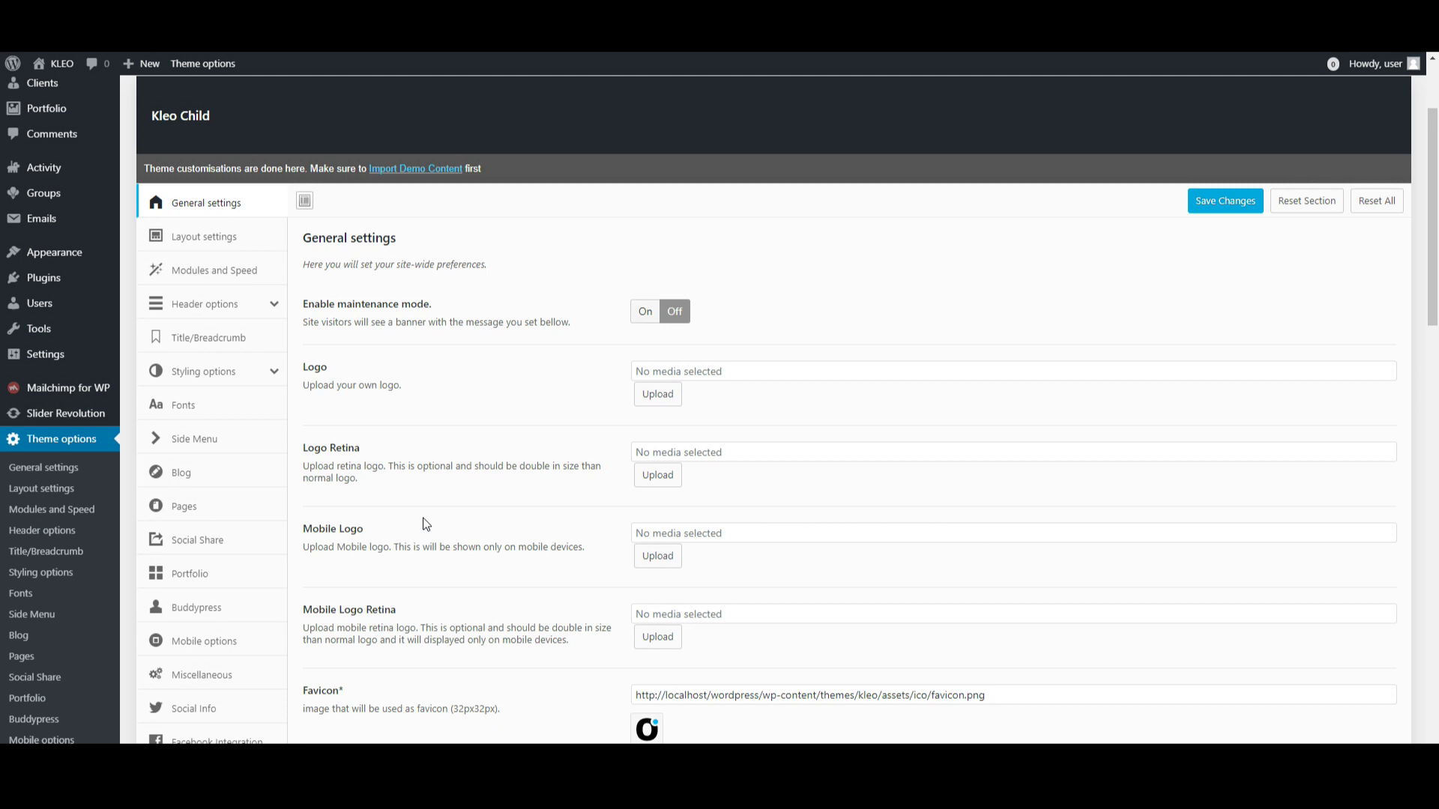
- Set the theme's Main Layout to three columns with the content between two sidebars, and review the remaining layout settings
left_click(223, 240)
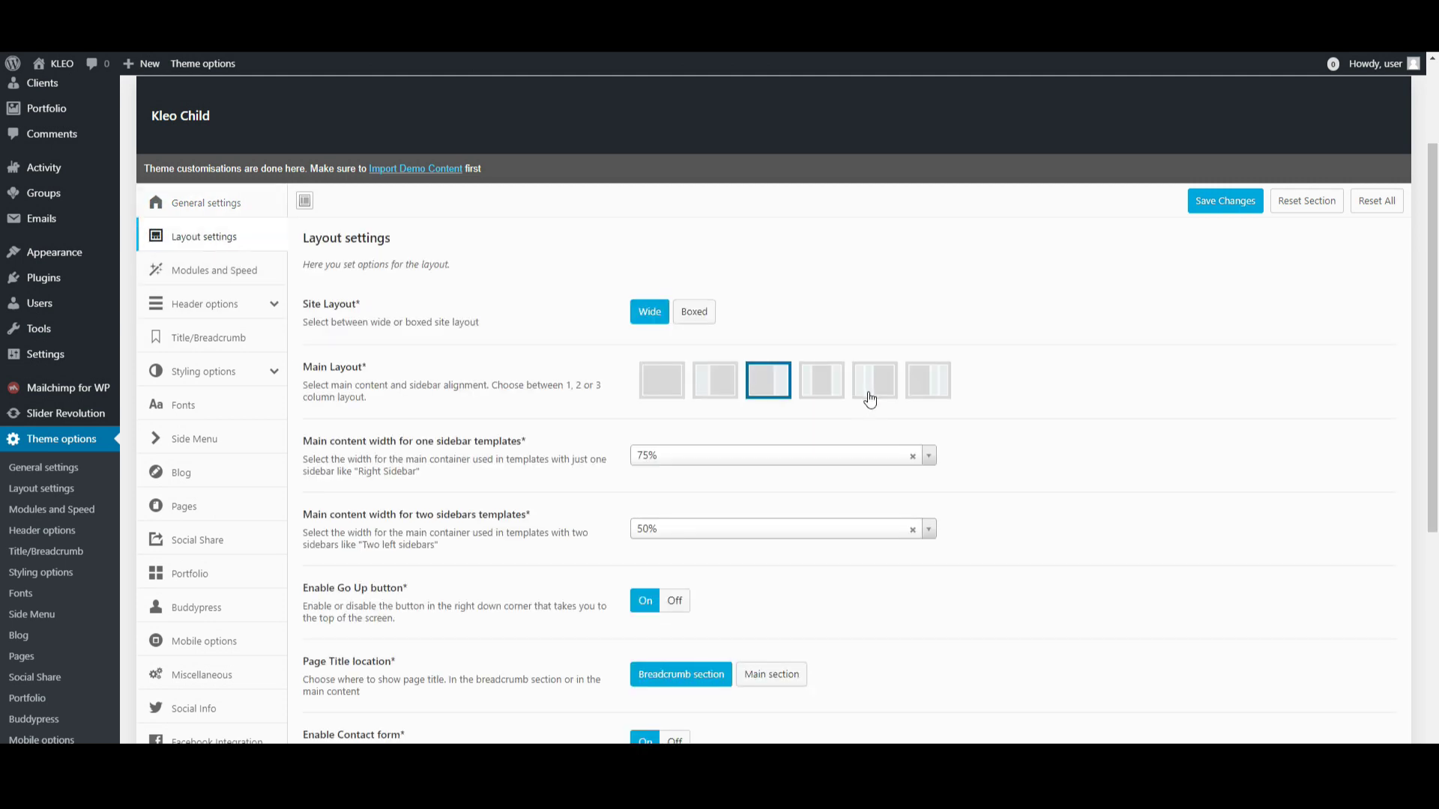
left_click(821, 379)
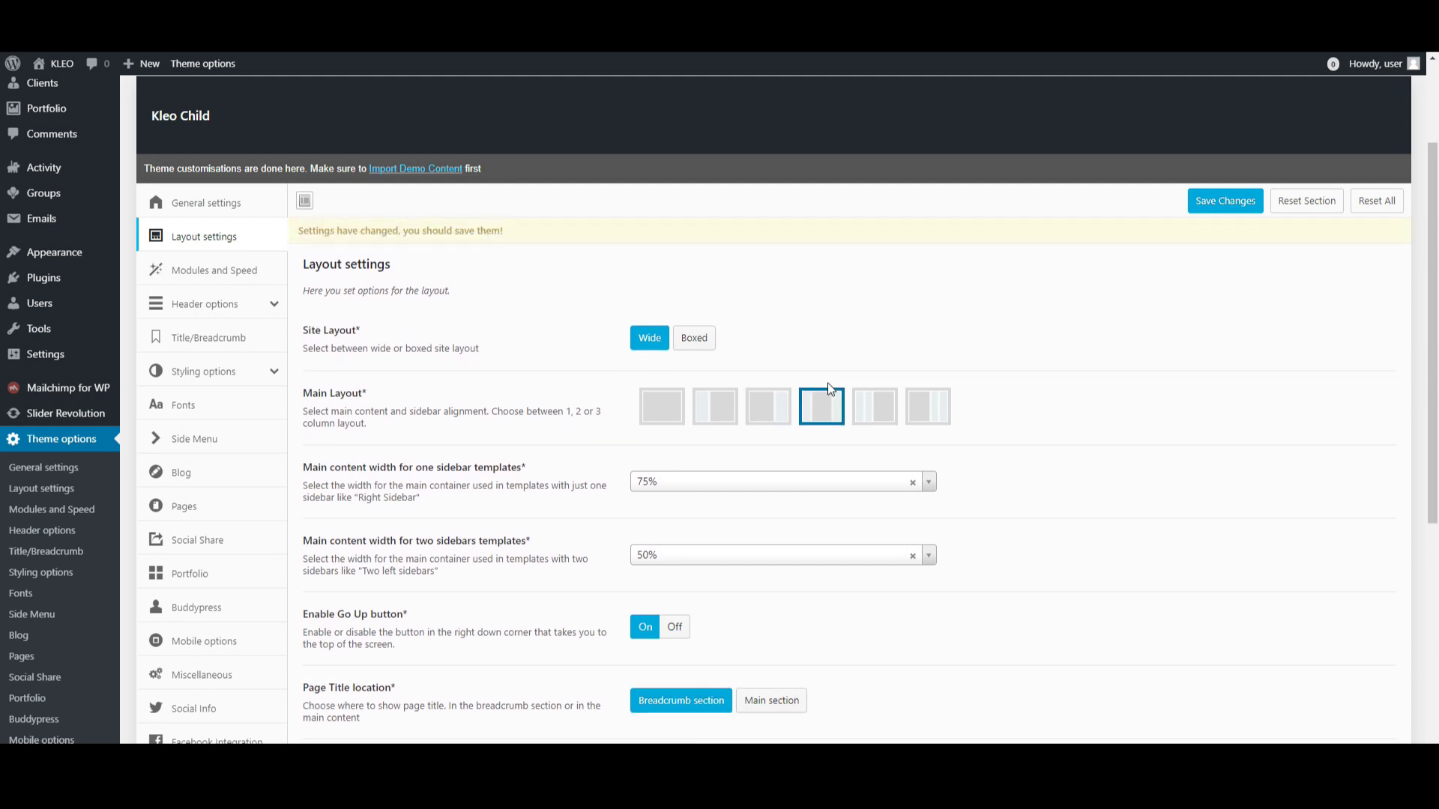
scroll(828, 383, "down", 1)
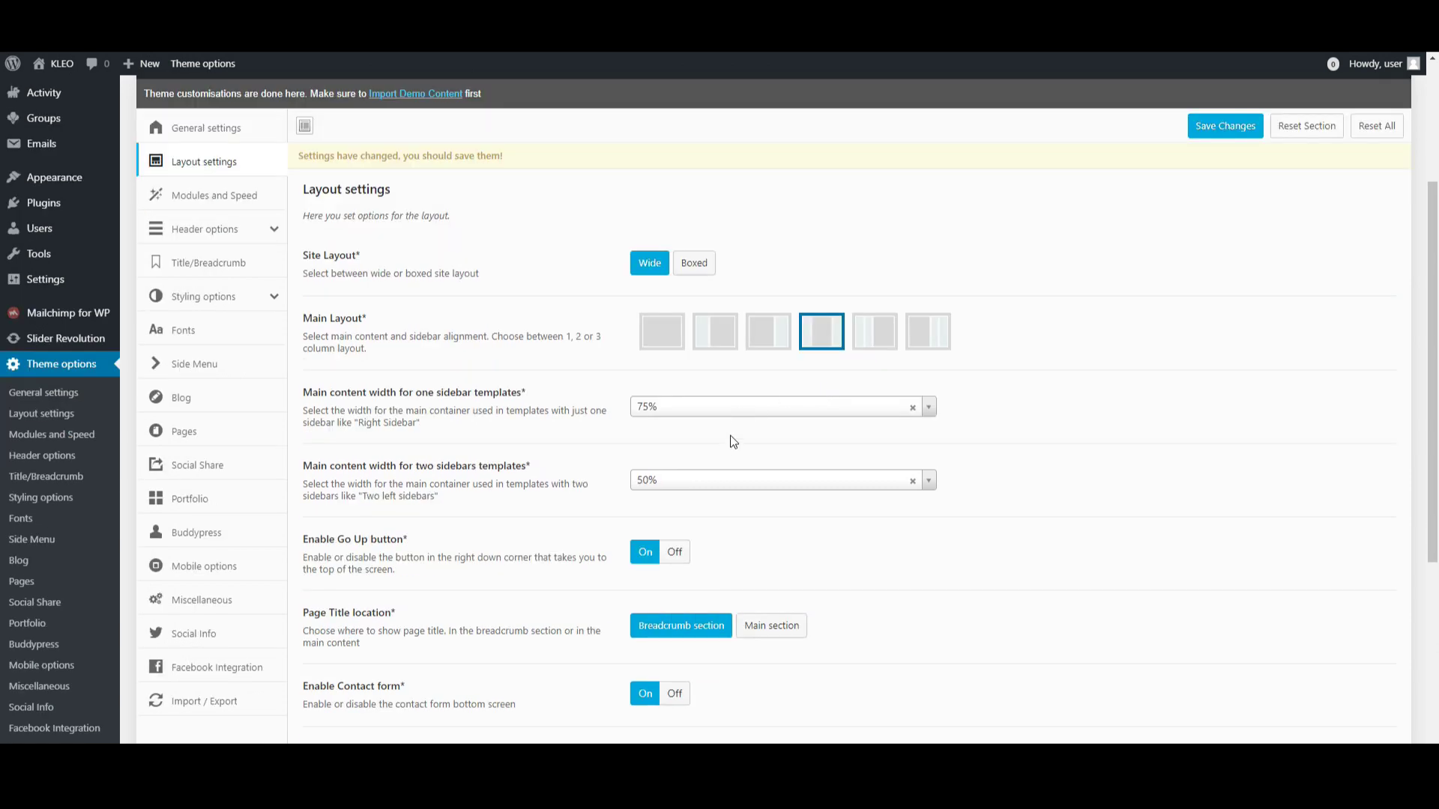
scroll(734, 451, "down", 1)
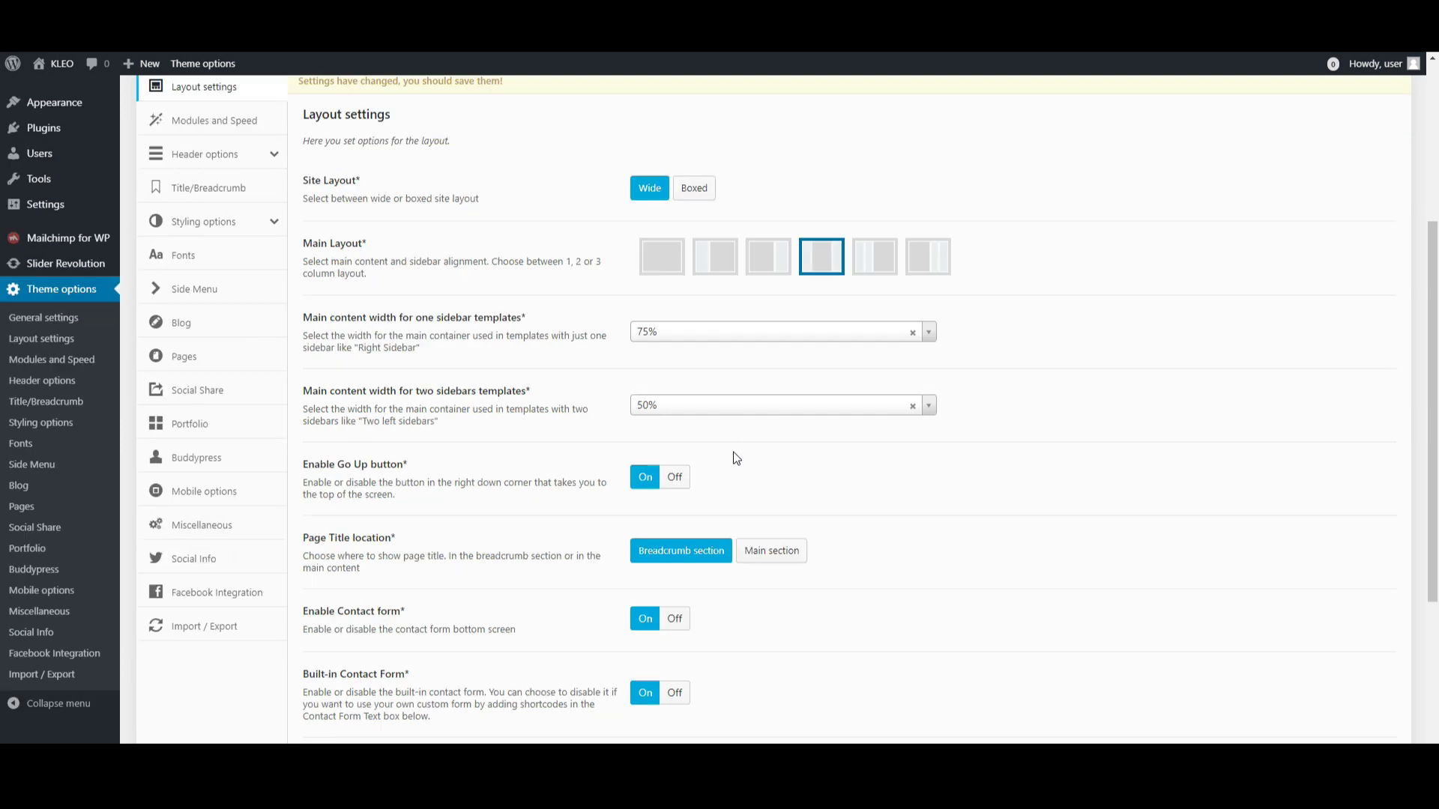
scroll(843, 499, "down", 2)
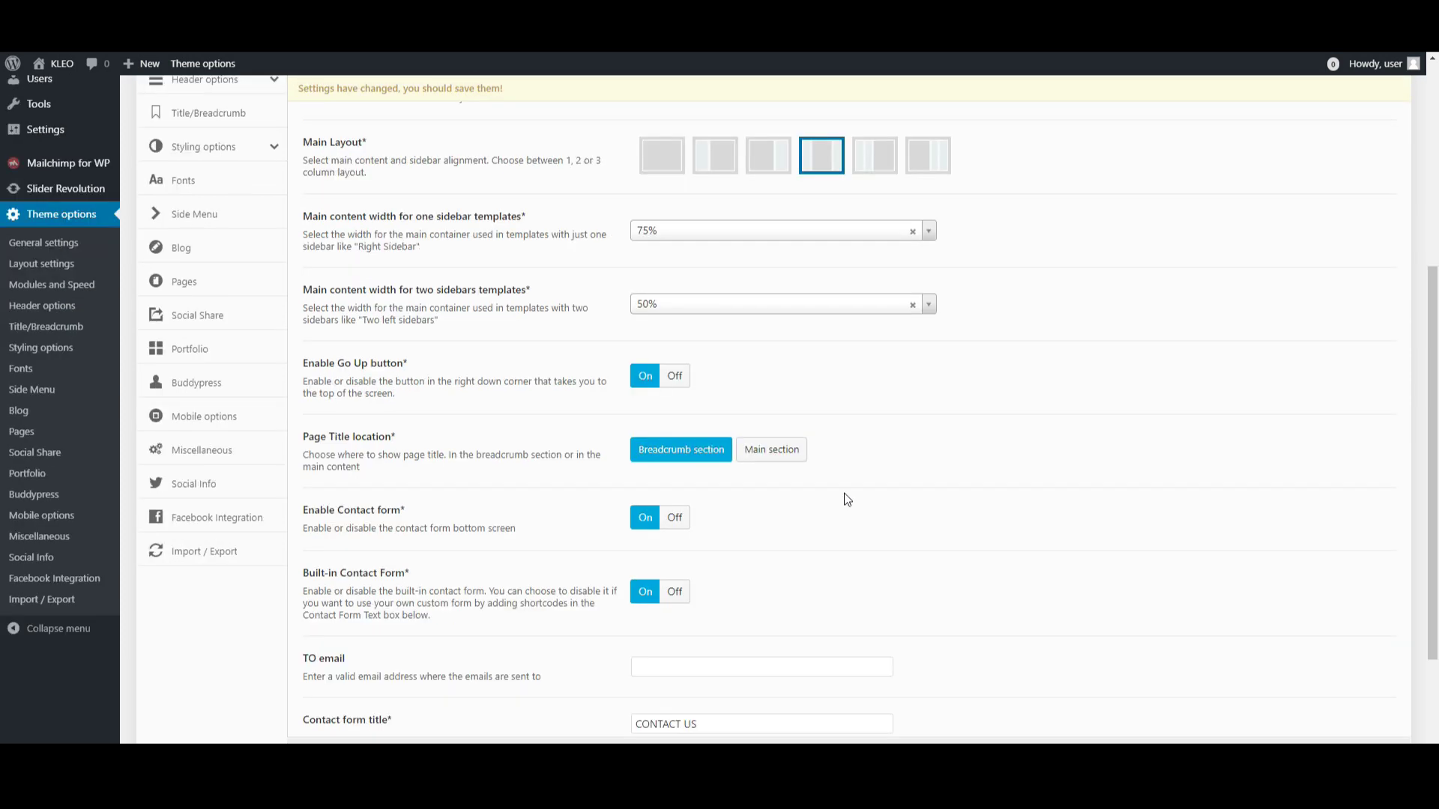
scroll(914, 549, "down", 2)
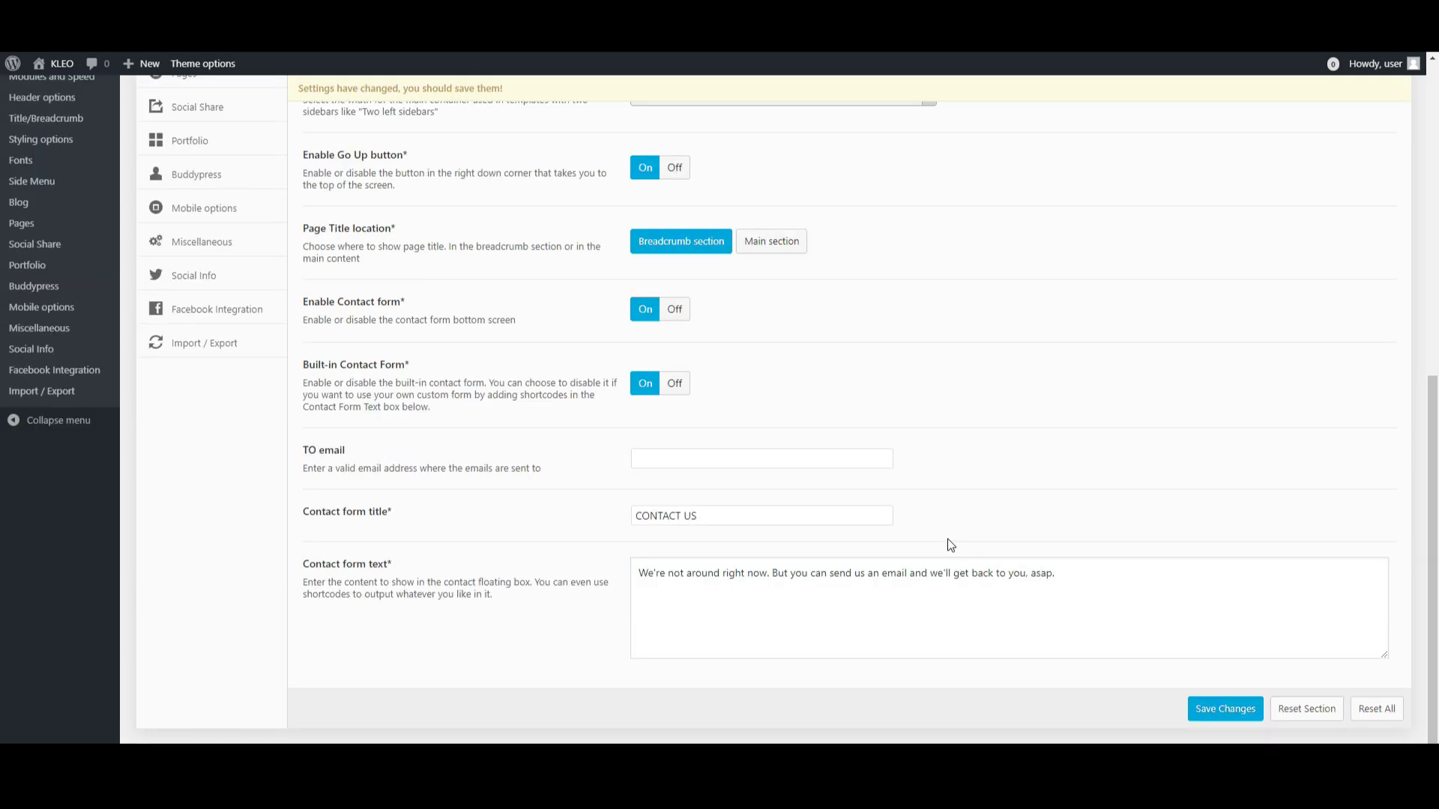
scroll(951, 545, "up", 5)
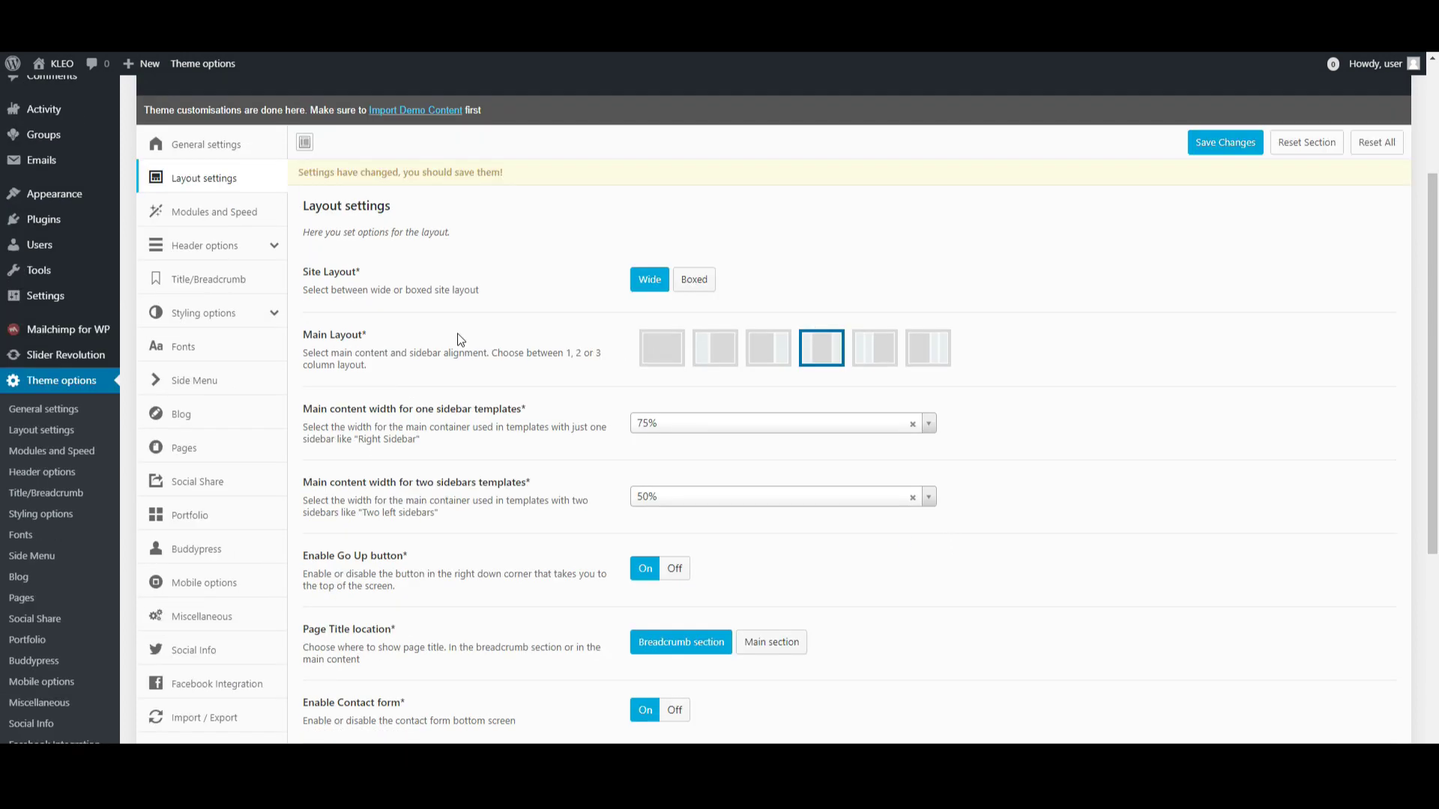
- Examine the theme's Modules and Speed options, including performance, file combining, modules and shortcodes
left_click(225, 215)
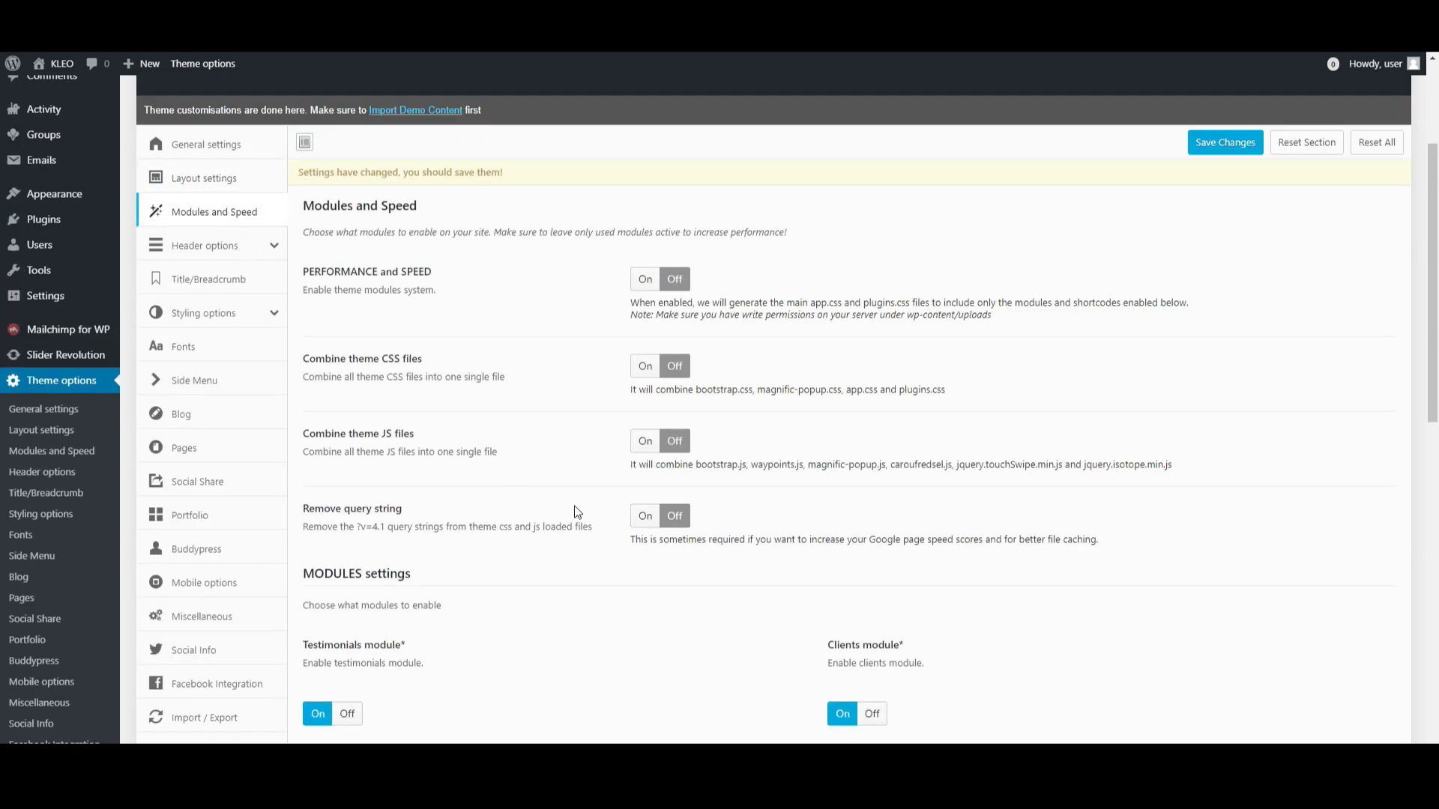
scroll(515, 618, "down", 12)
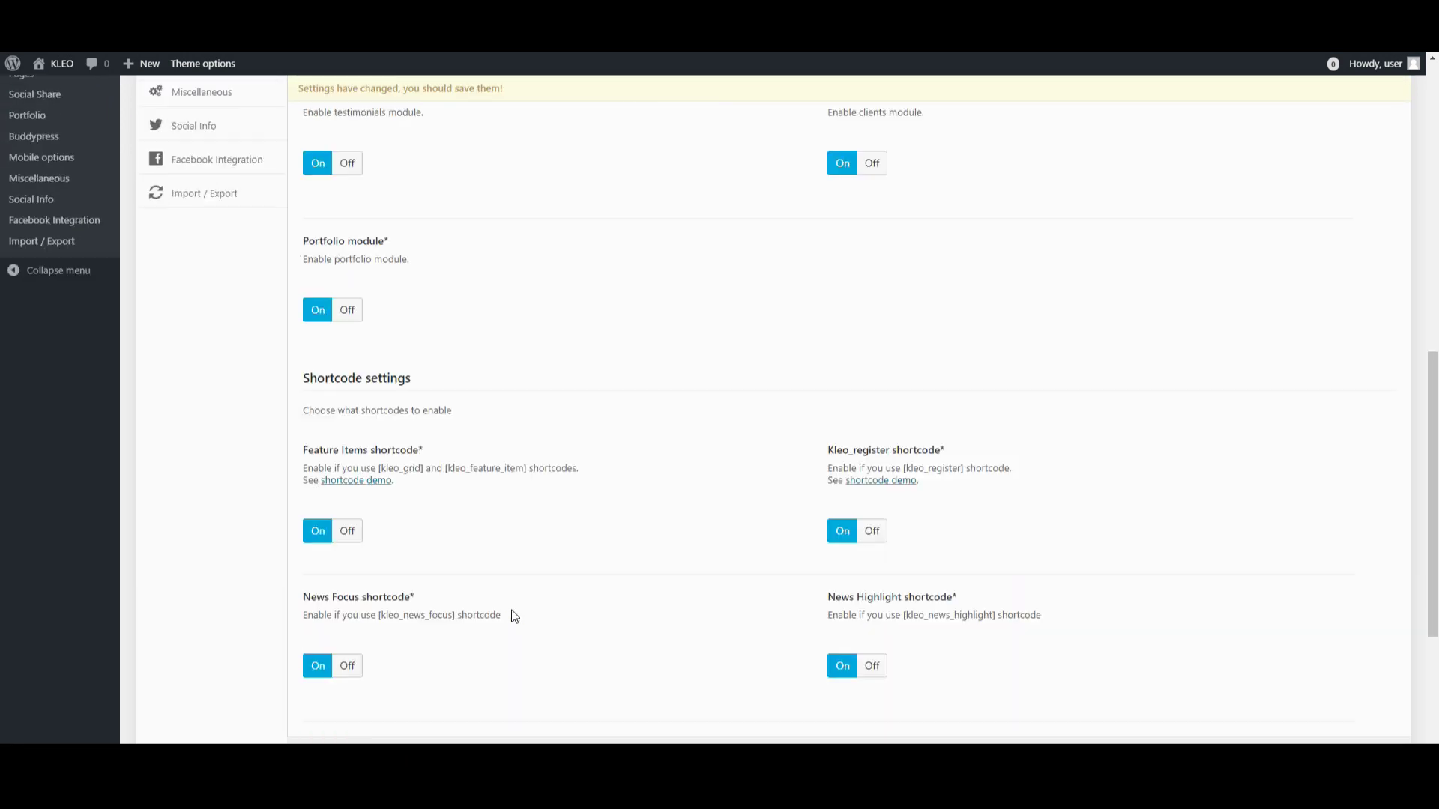
scroll(514, 616, "up", 15)
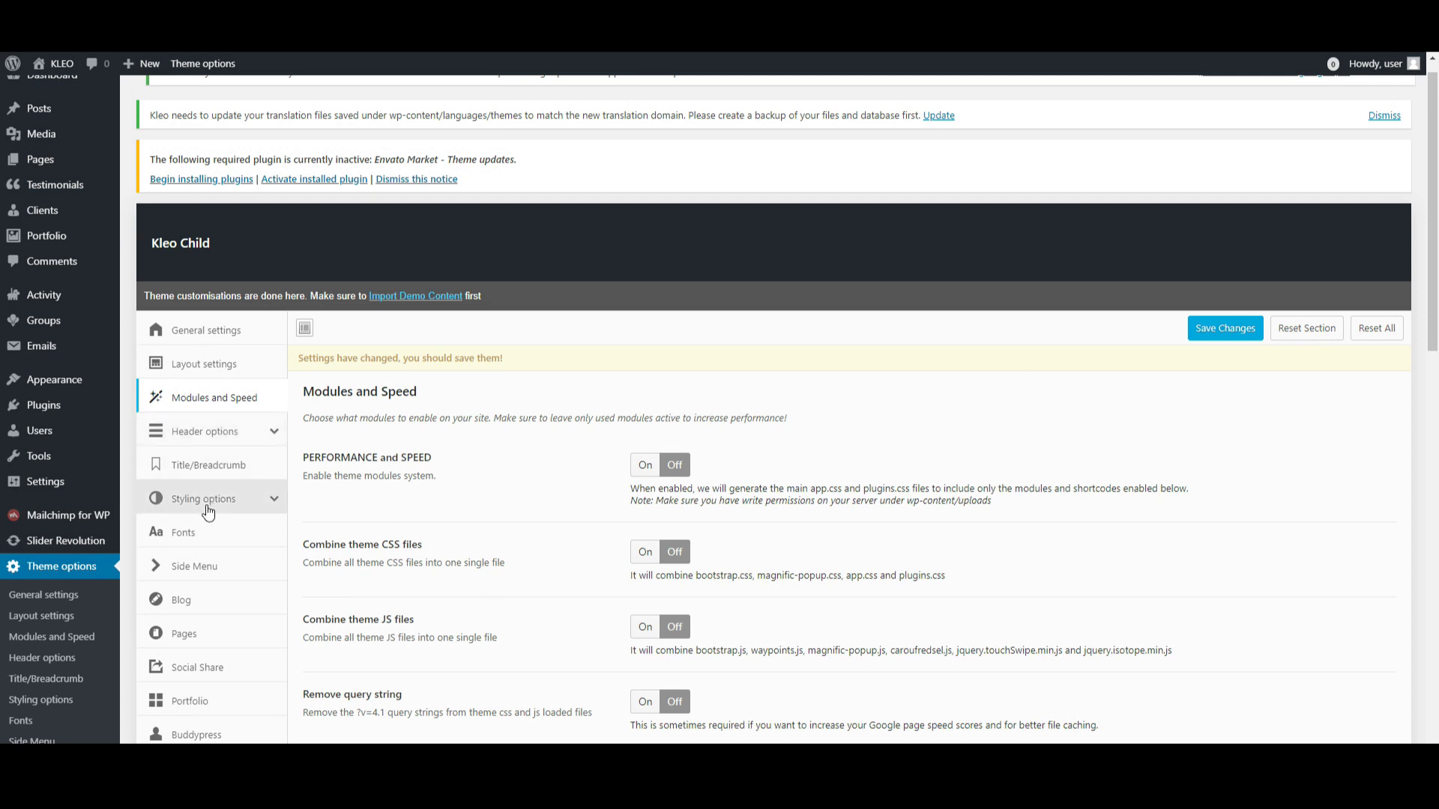
- Set the theme's Buddypress Default Layout to three columns with the content between two sidebars, and review the individual page layout options
scroll(204, 599, "down", 1)
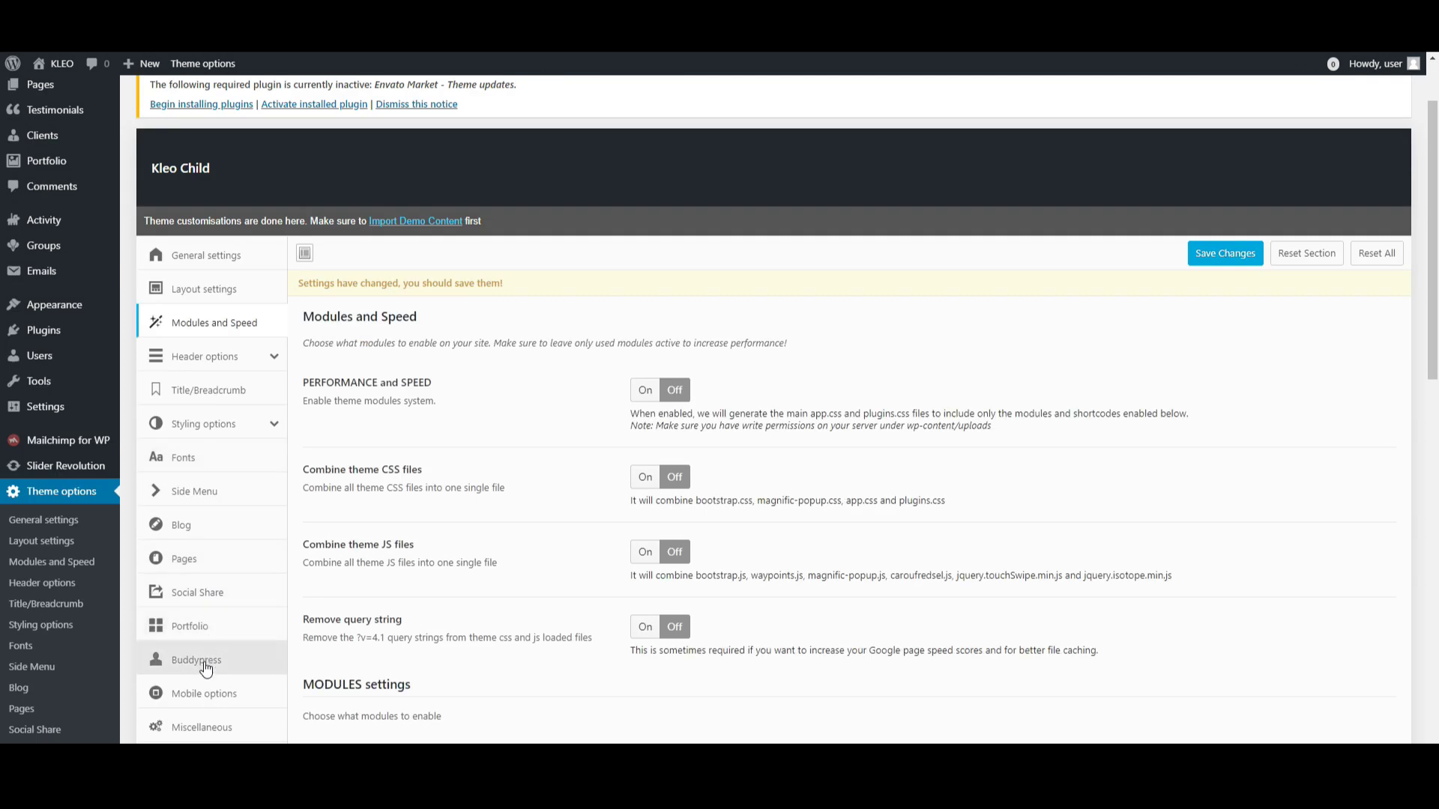
left_click(204, 663)
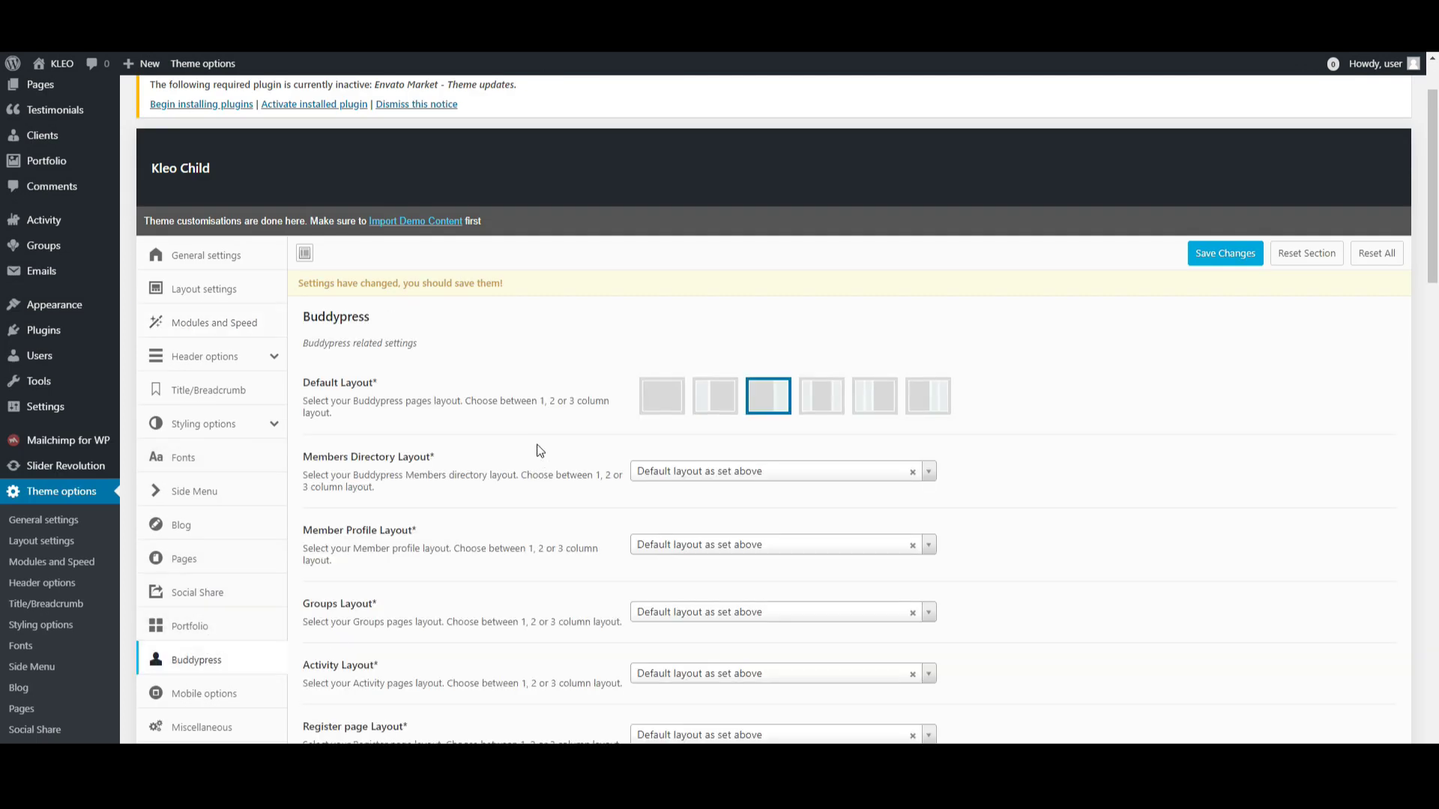
left_click(814, 404)
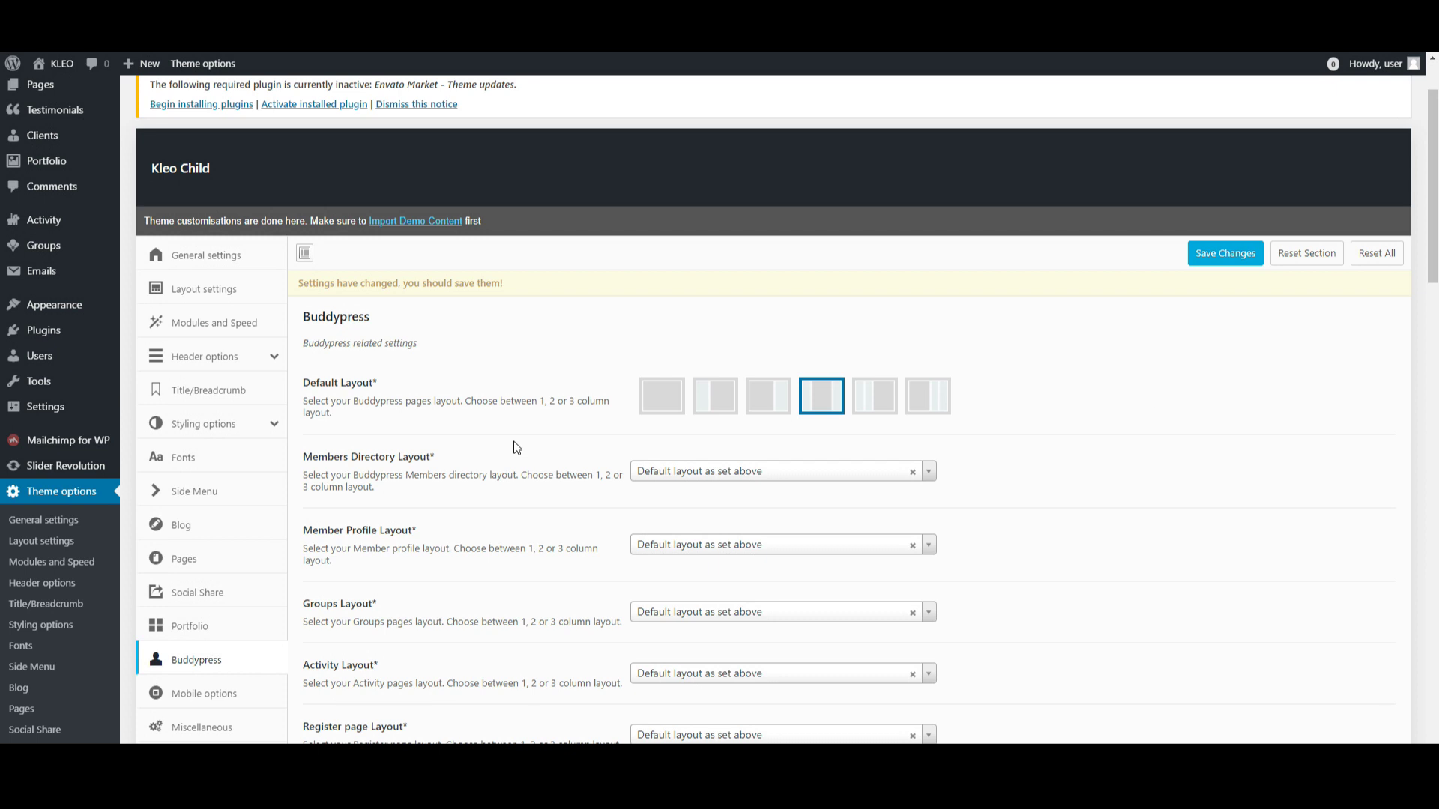
scroll(516, 447, "down", 1)
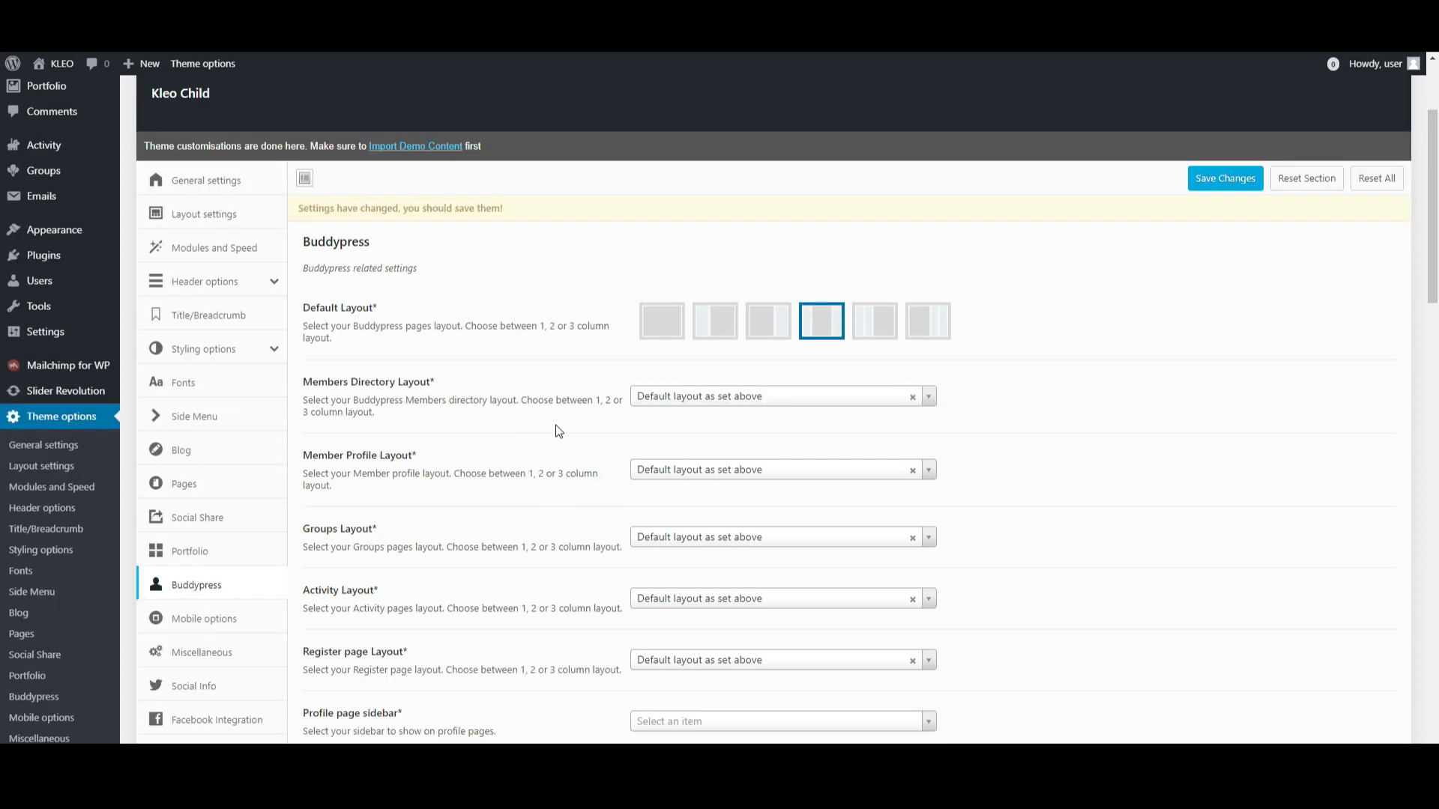
scroll(757, 427, "down", 2)
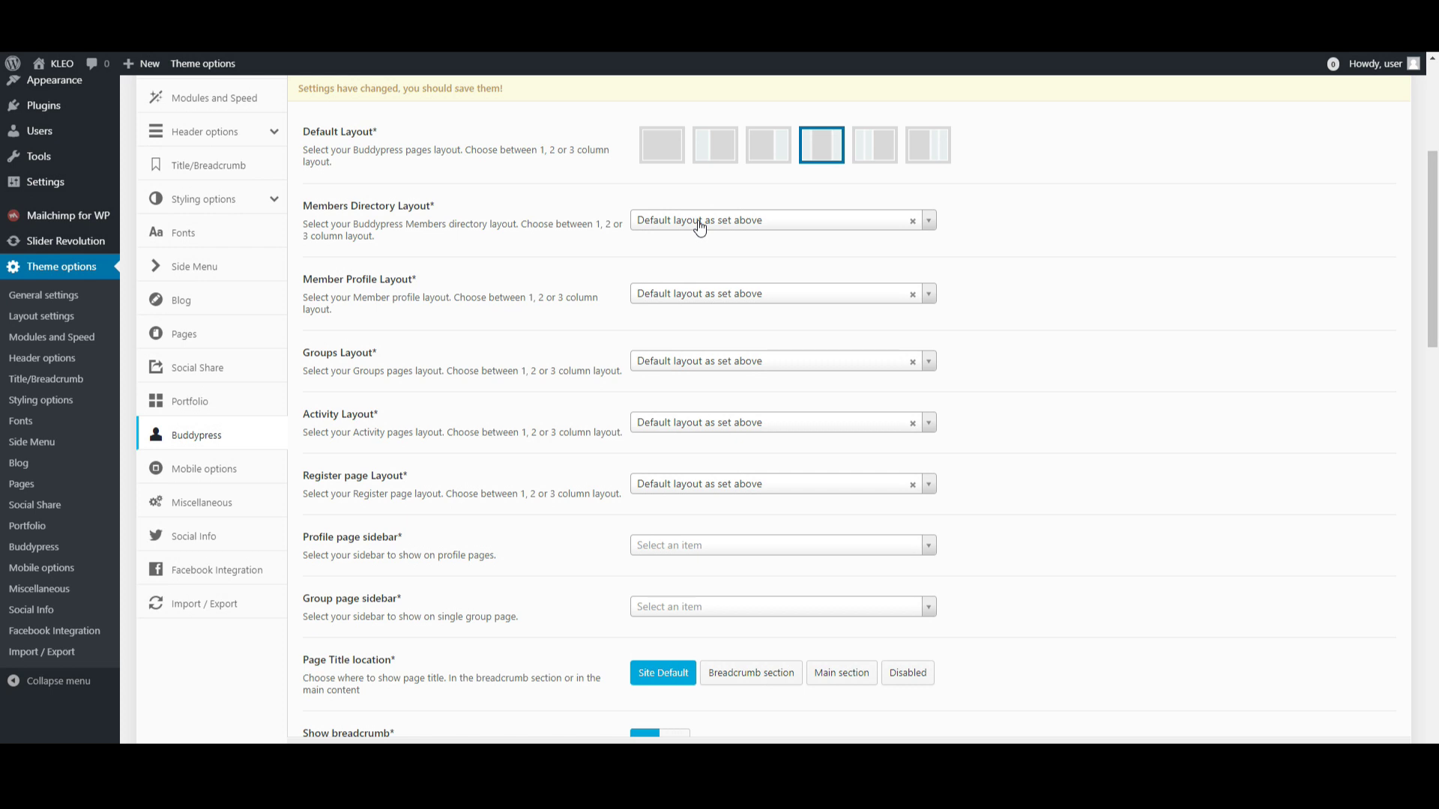
scroll(699, 227, "down", 1)
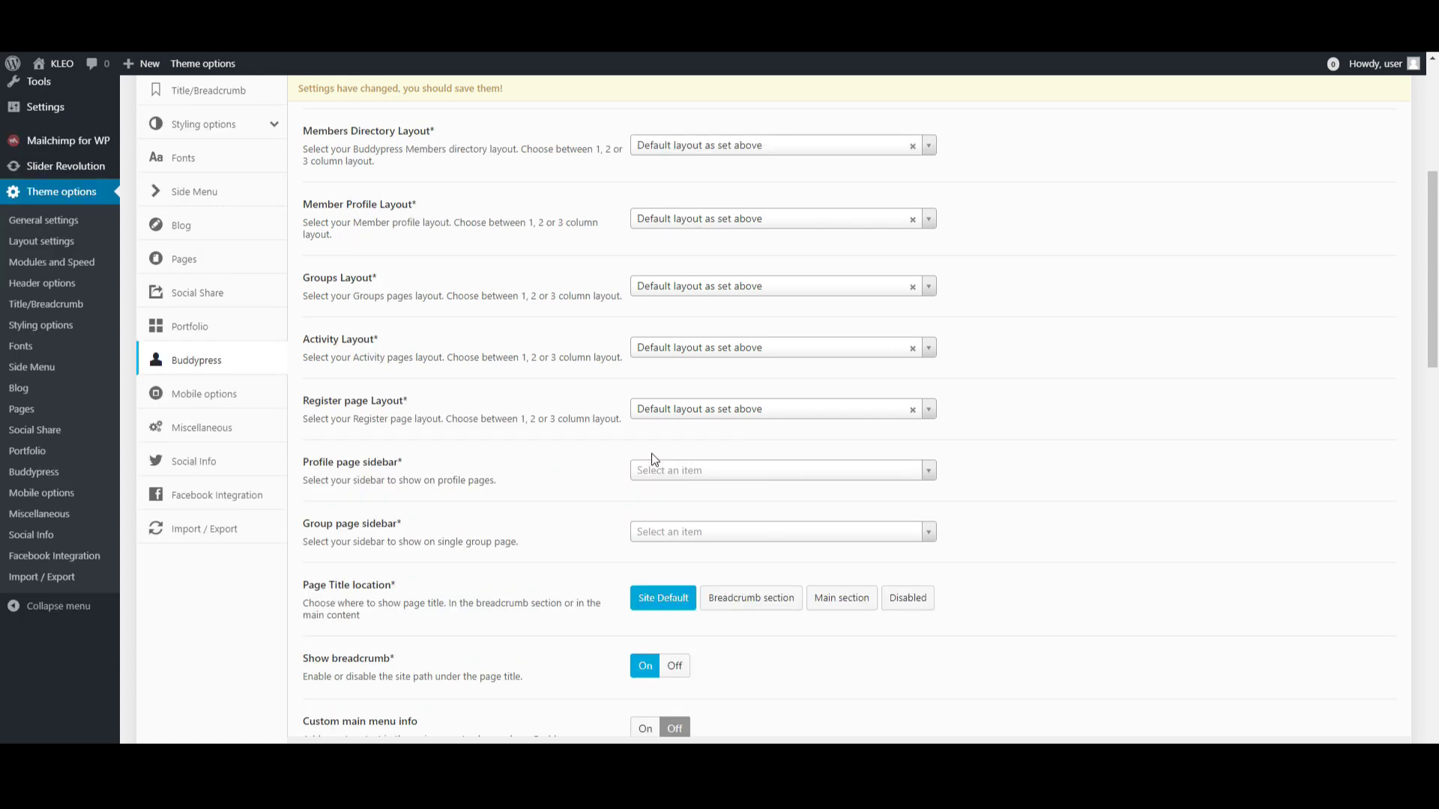
- Examine the sidebar choices offered for the Buddypress profile page and the single group page without selecting one
left_click(655, 472)
scroll(686, 525, "down", 1)
scroll(597, 517, "up", 1)
left_click(597, 518)
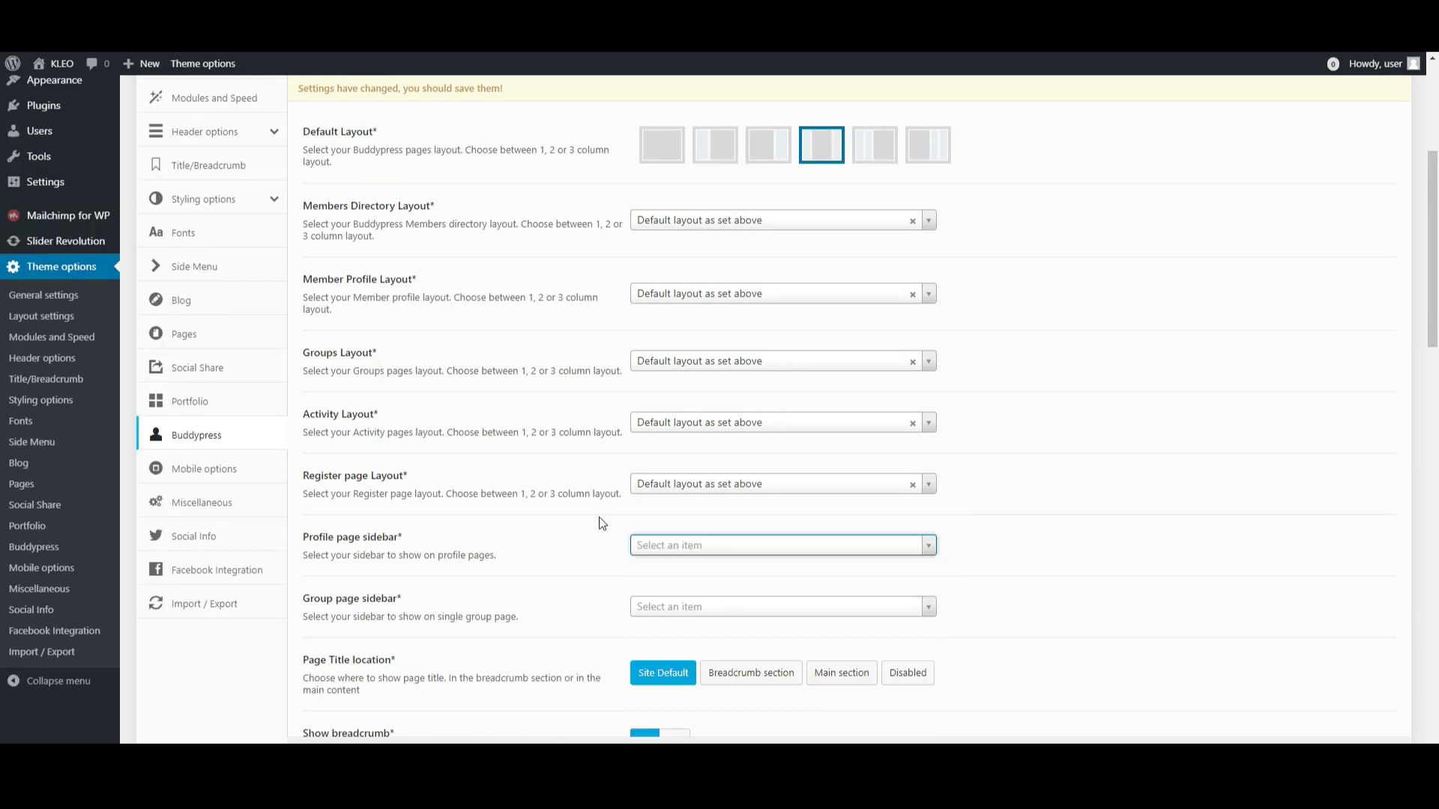
scroll(598, 518, "down", 1)
left_click(643, 536)
scroll(648, 637, "down", 1)
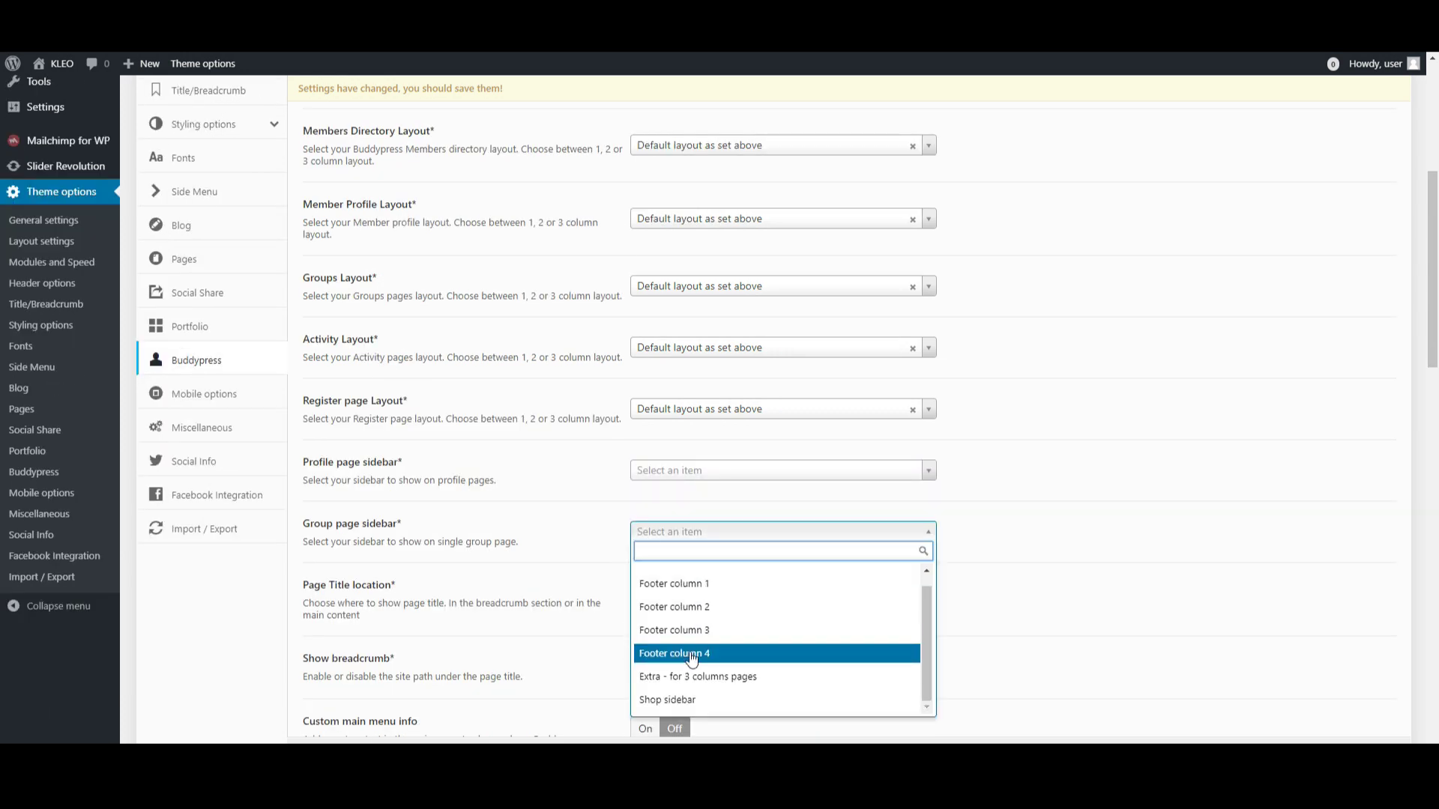
left_click(589, 561)
- Turn on the Buddypress option that switches a member's birthday to age, and review the options around it
scroll(588, 562, "down", 6)
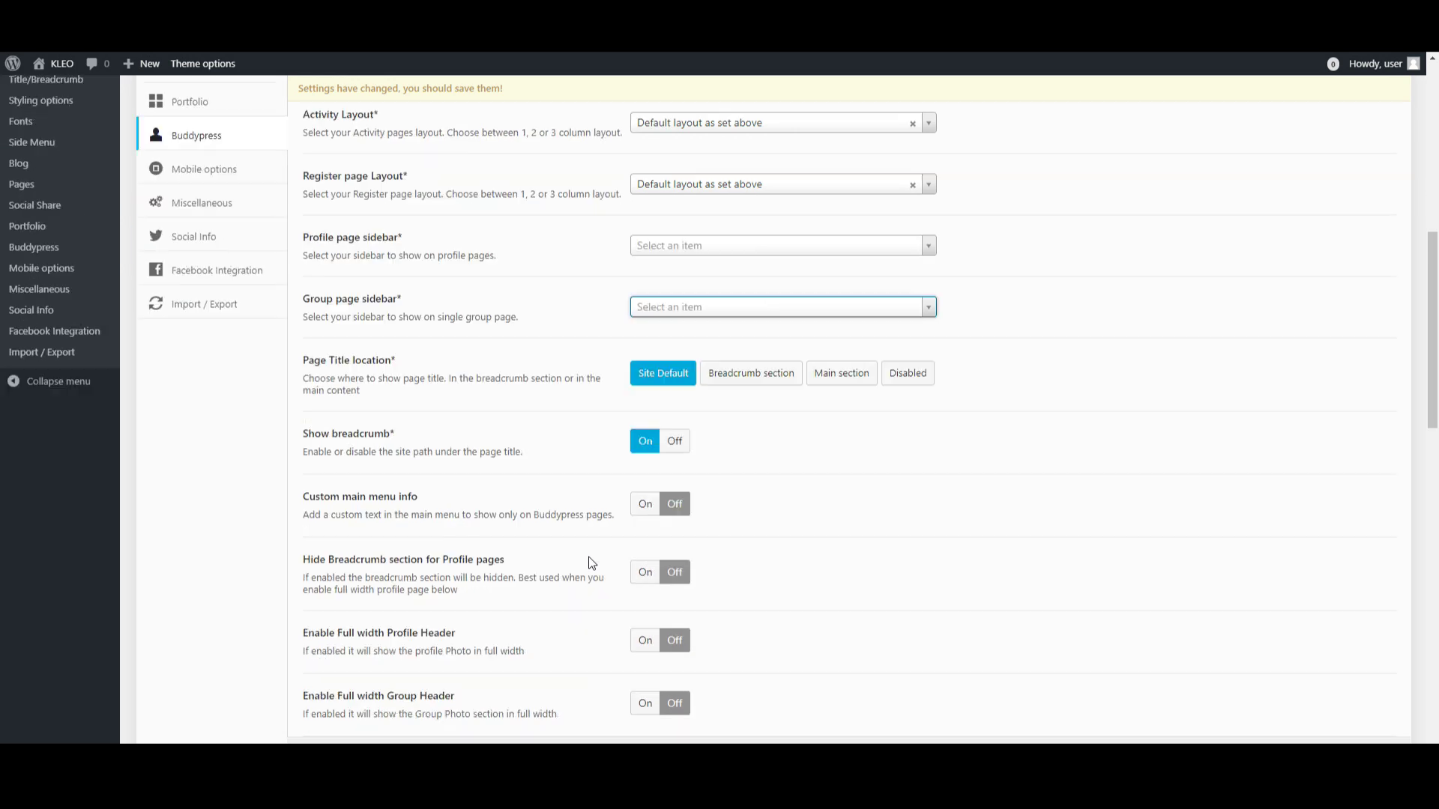
scroll(552, 592, "down", 10)
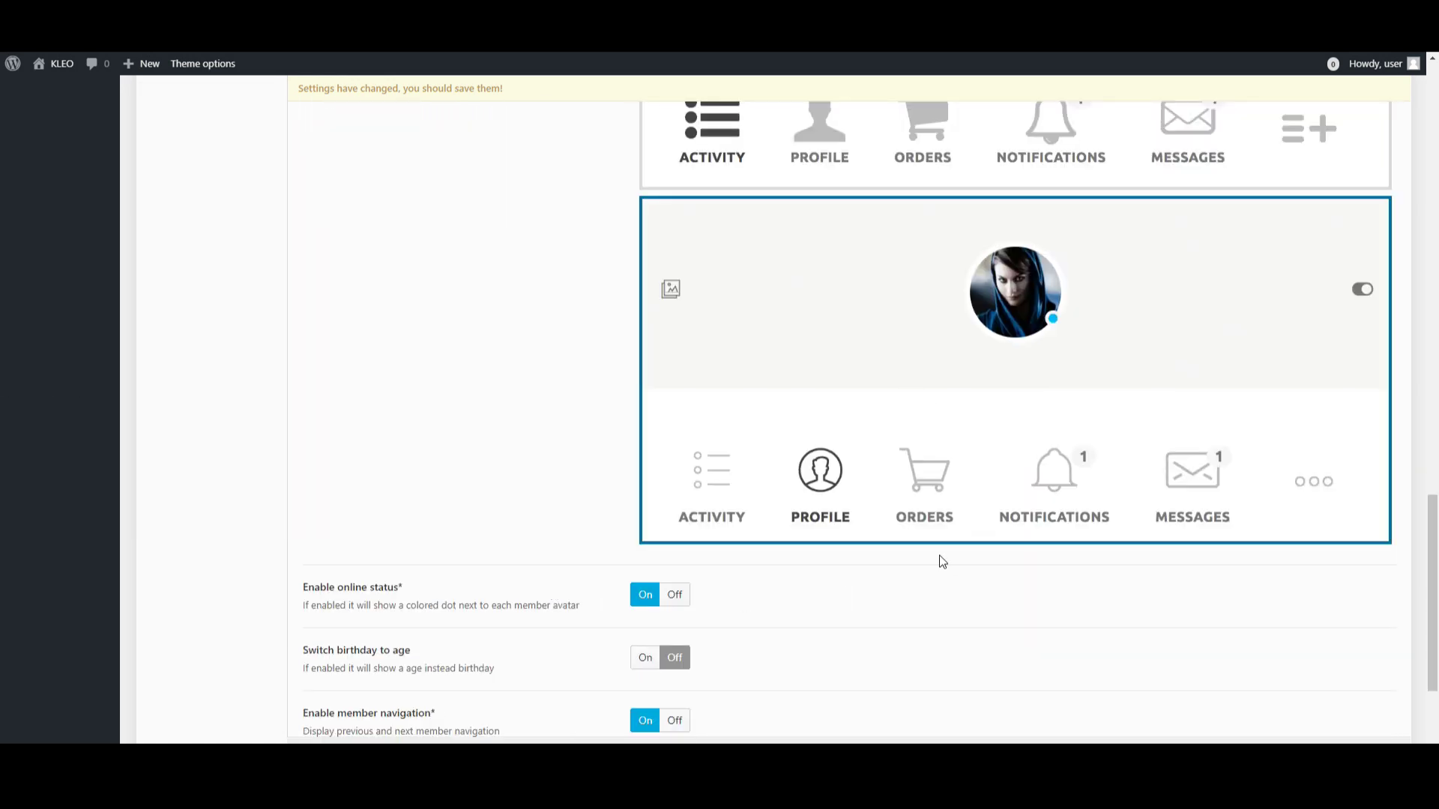
scroll(900, 574, "down", 2)
left_click(645, 510)
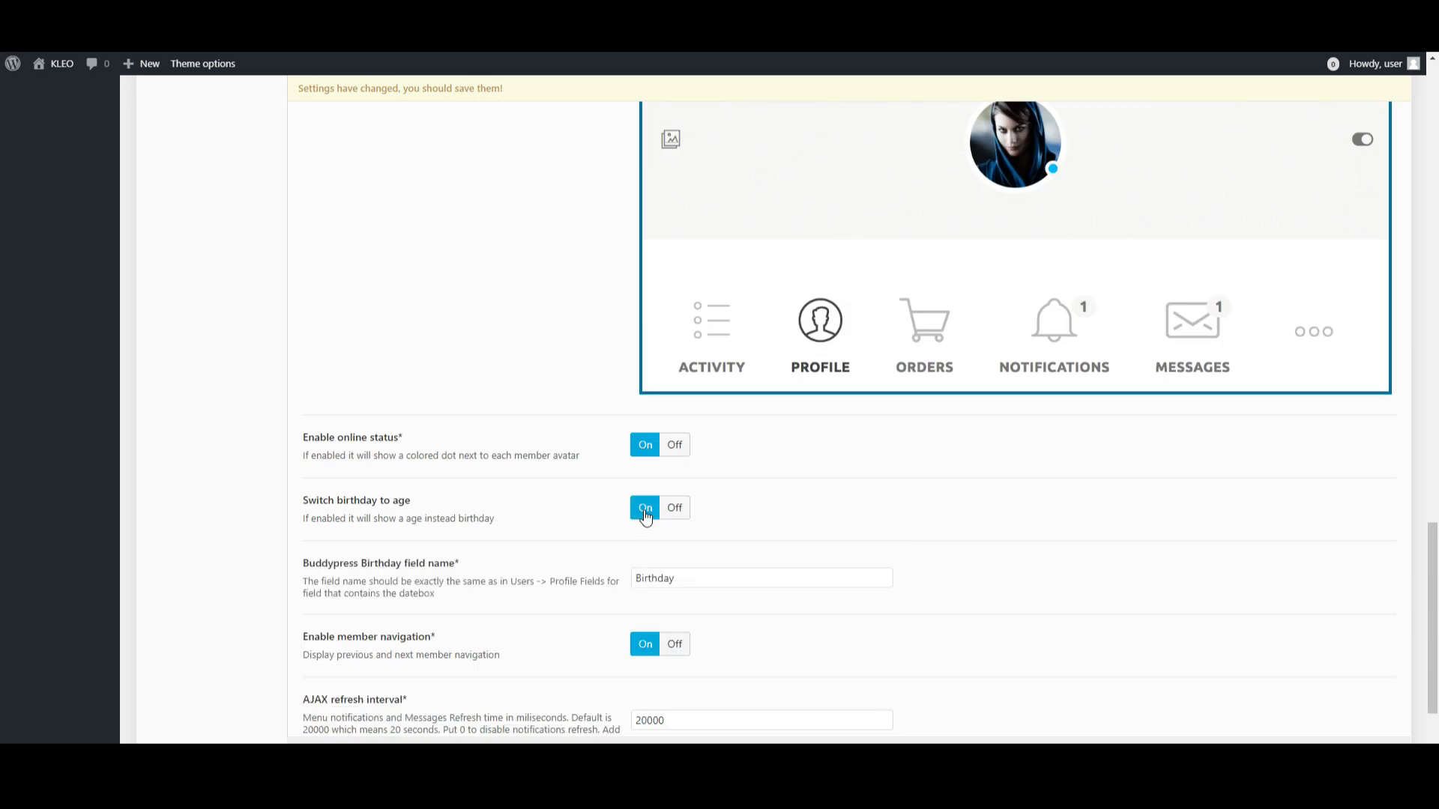
scroll(812, 572, "down", 1)
scroll(812, 572, "down", 2)
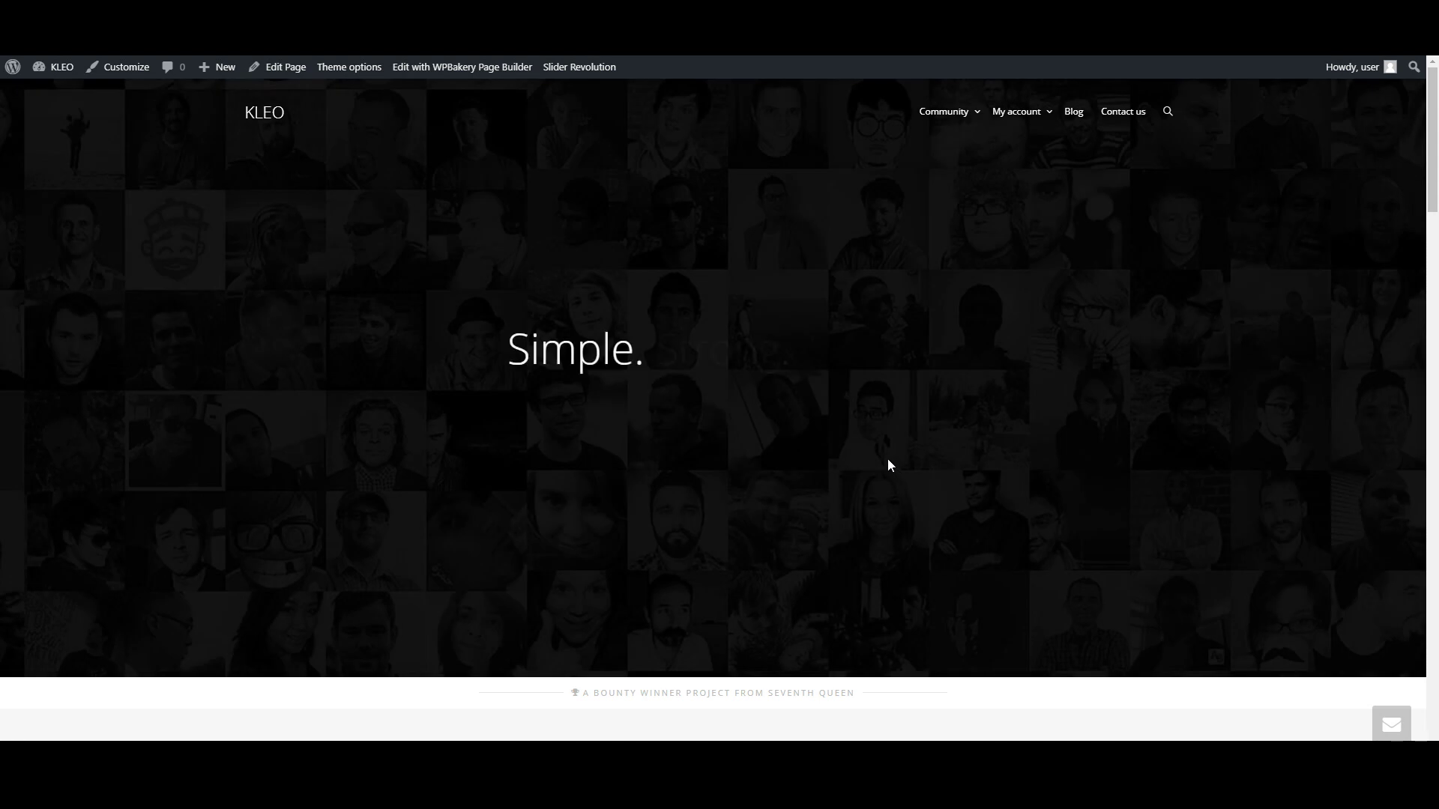
- Look through the site's homepage from the opening slider down to the footer widgets
scroll(886, 457, "down", 8)
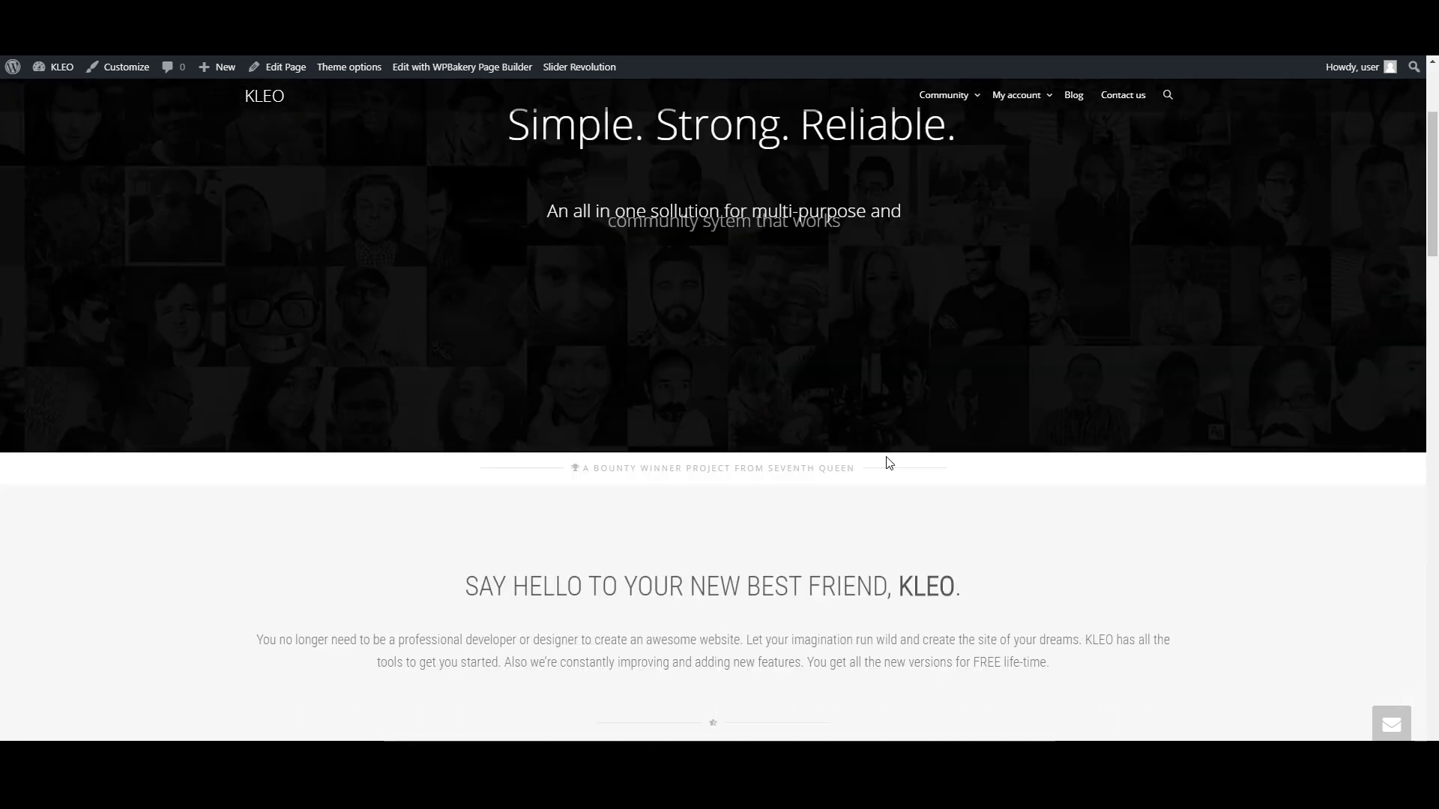
scroll(891, 460, "down", 15)
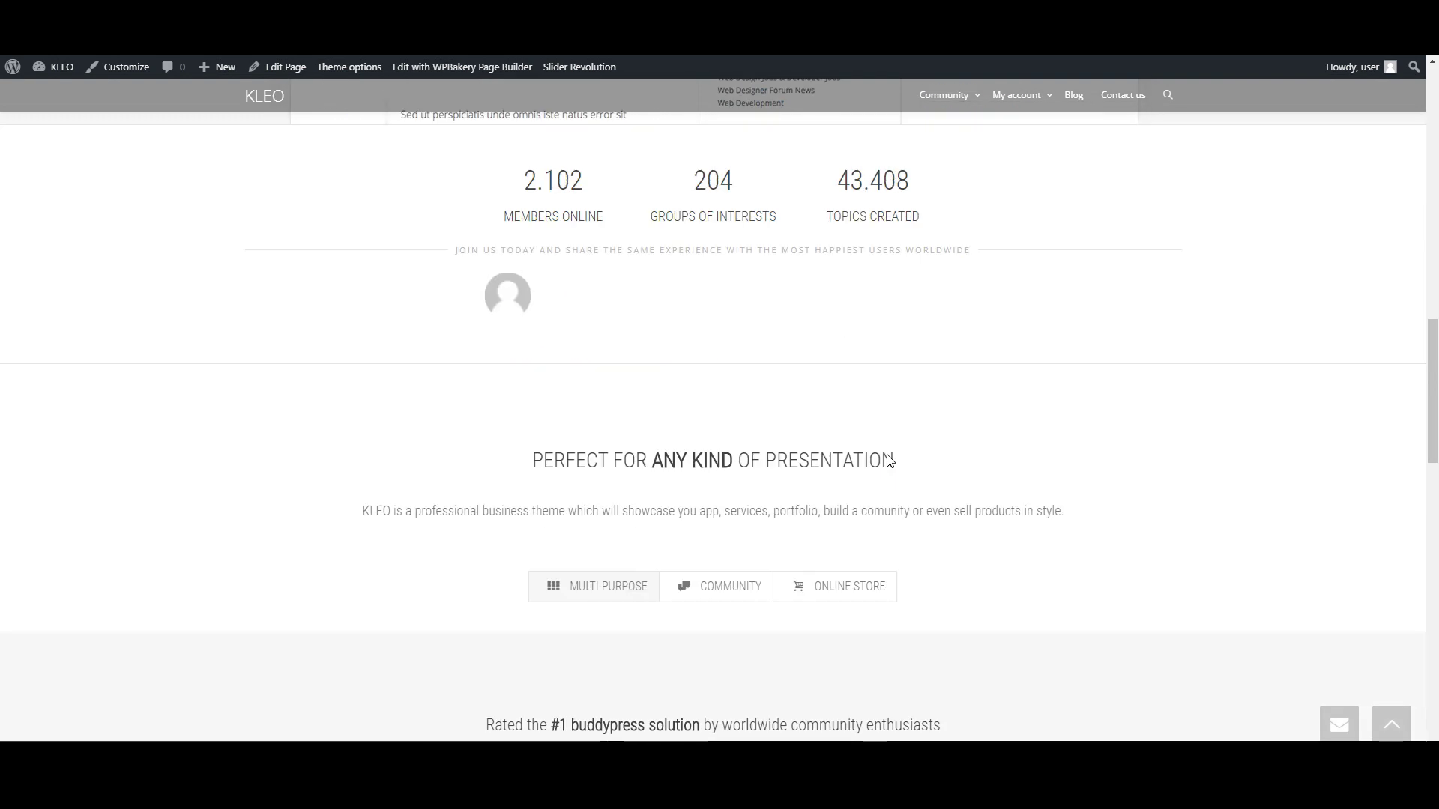
scroll(888, 457, "down", 8)
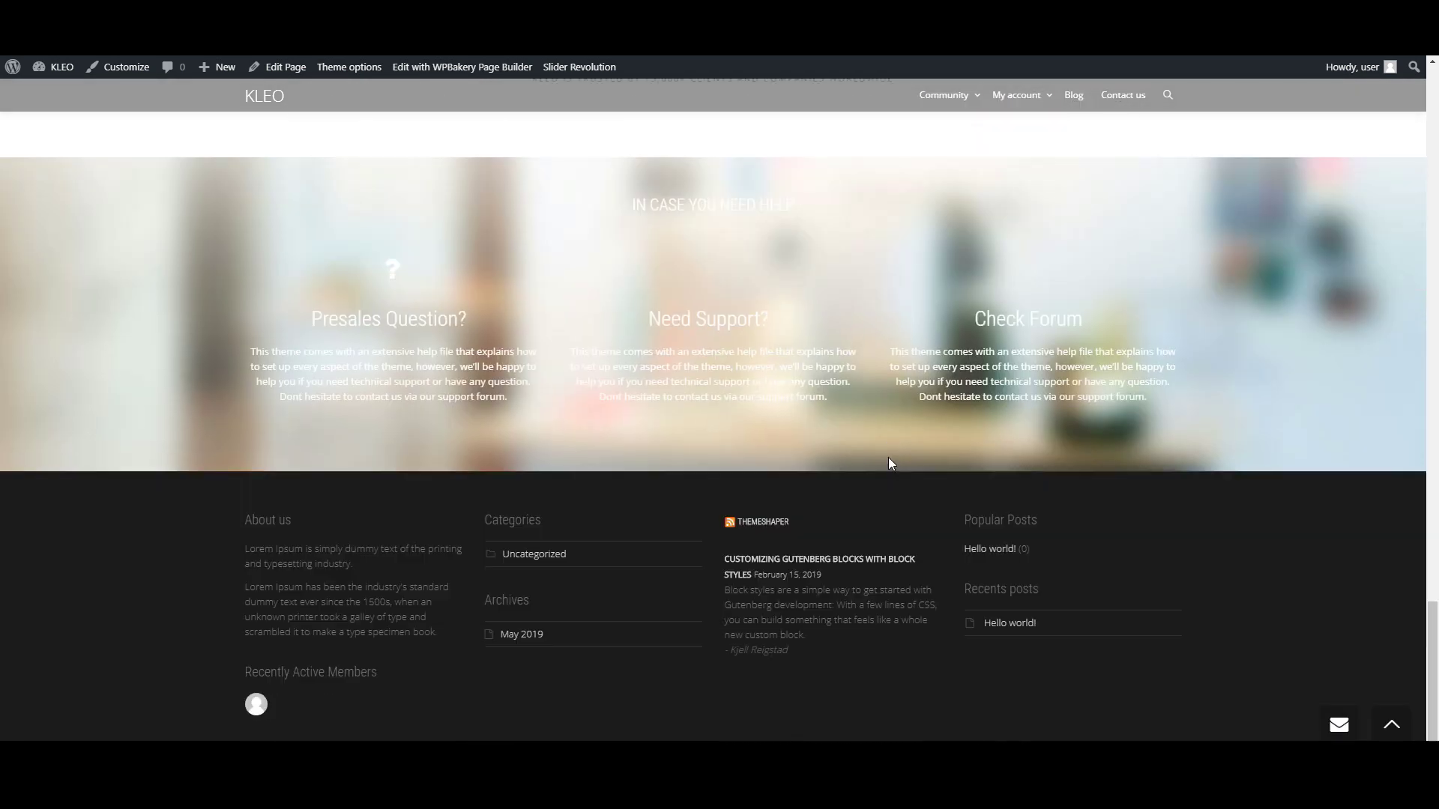
scroll(888, 456, "up", 10)
scroll(966, 478, "up", 15)
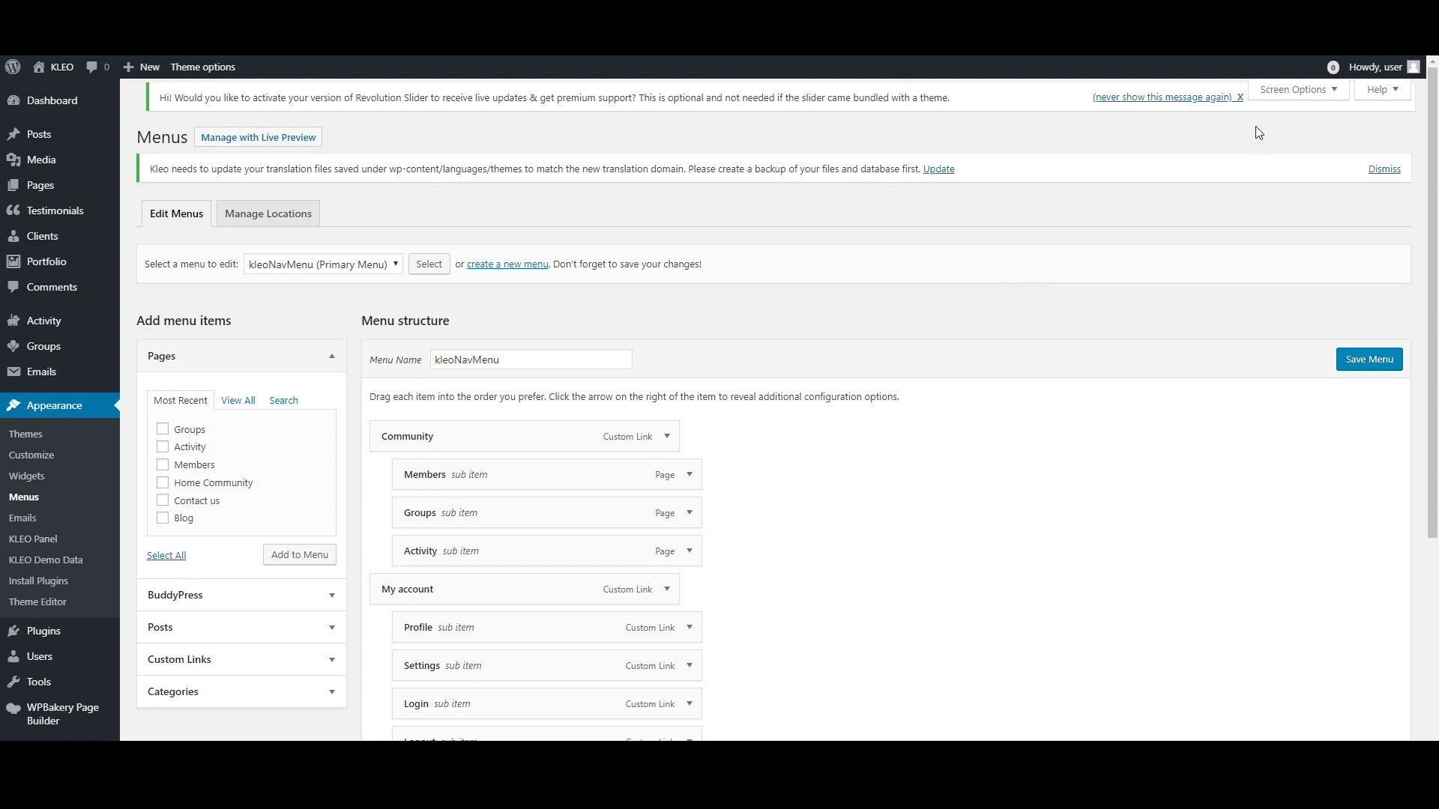
- Enable the KLEO box among the available menu item sources for editing kleoNavMenu
left_click(1279, 94)
left_click(285, 124)
scroll(758, 354, "down", 3)
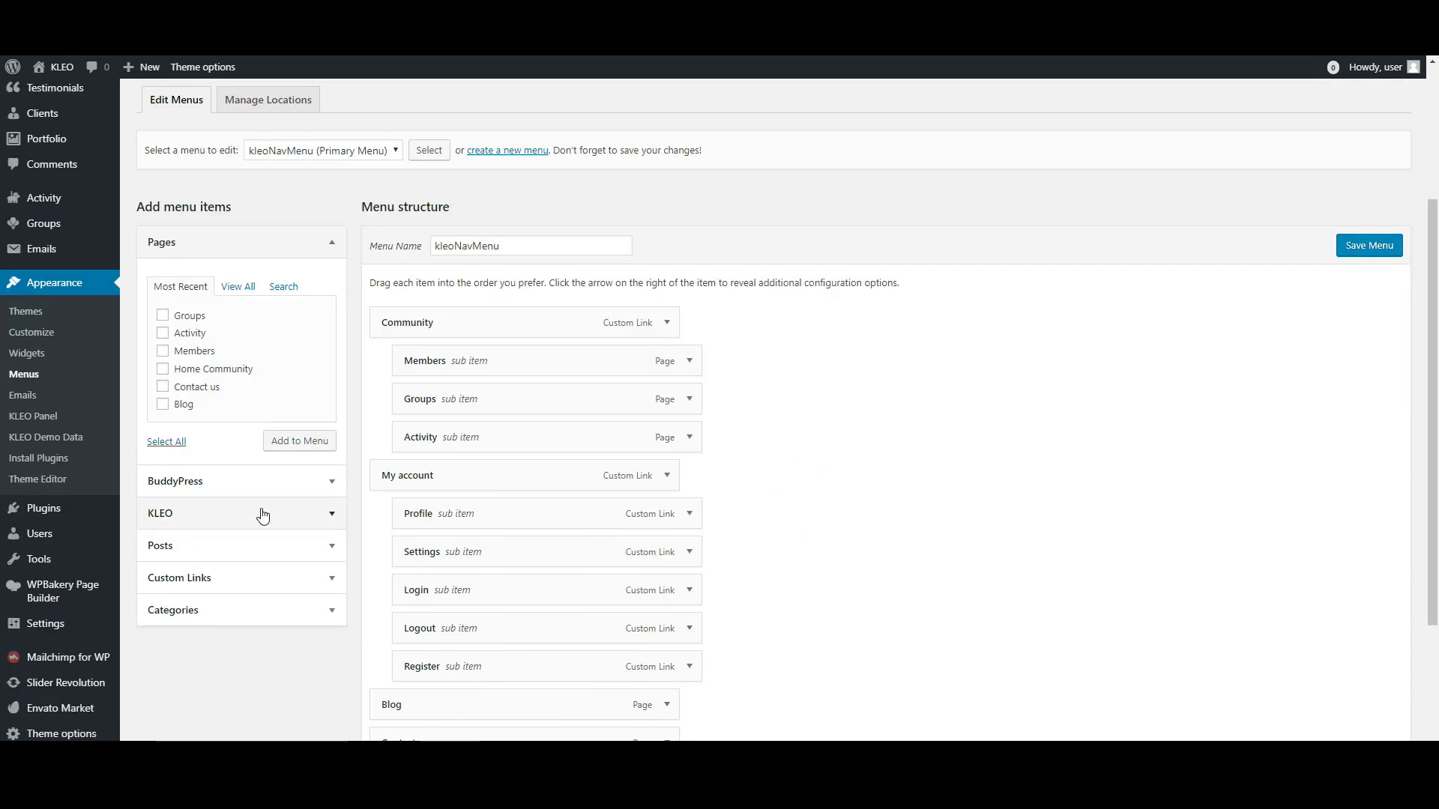
- Add the KLEO items Login, Logout, Register, Live Notifications, Live Messages and My Account to kleoNavMenu
left_click(262, 514)
left_click(189, 515)
left_click(188, 474)
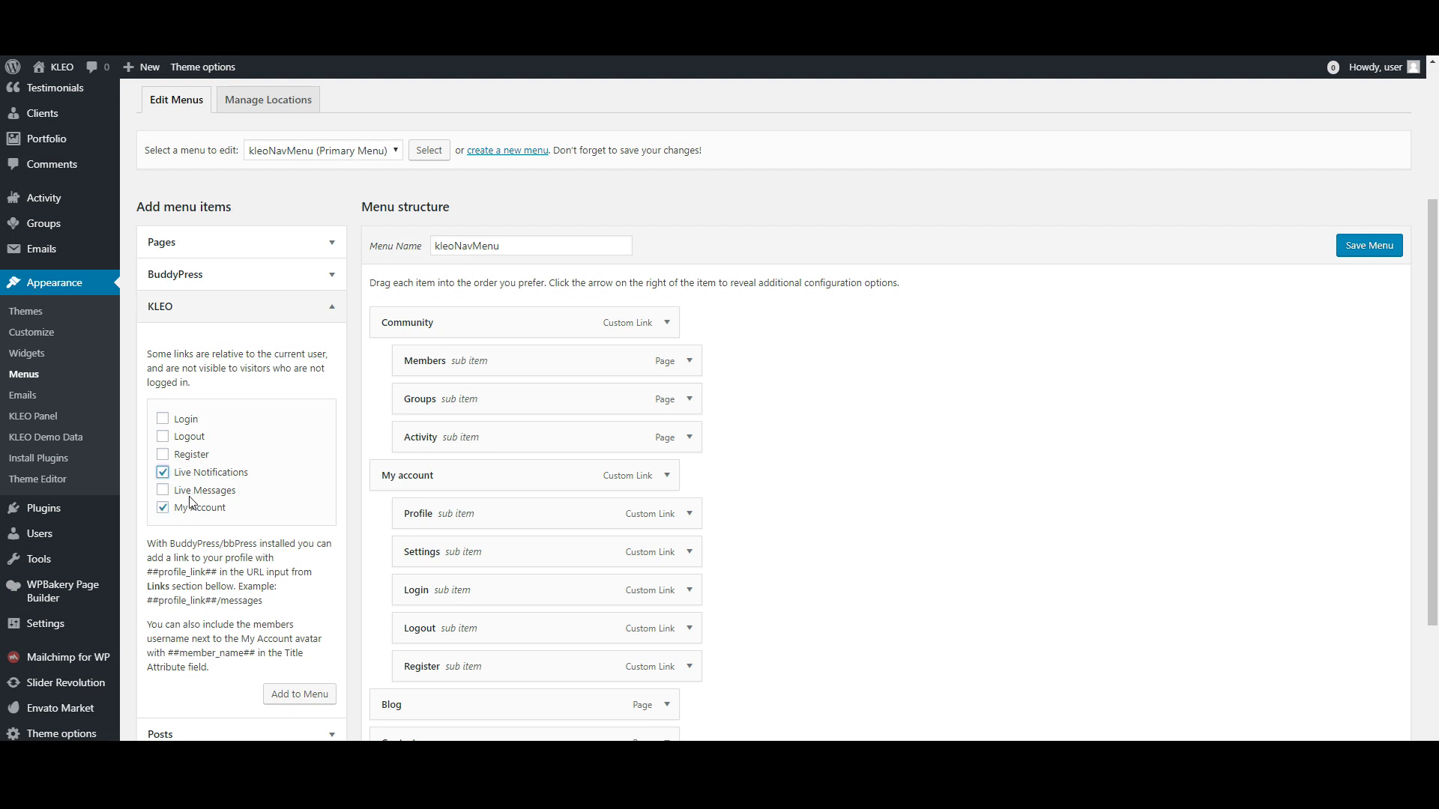
left_click(188, 493)
left_click(188, 455)
left_click(186, 438)
left_click(188, 420)
left_click(299, 694)
- Remove the original My account, Profile and Settings custom links from the menu structure
scroll(779, 553, "down", 1)
scroll(780, 553, "down", 2)
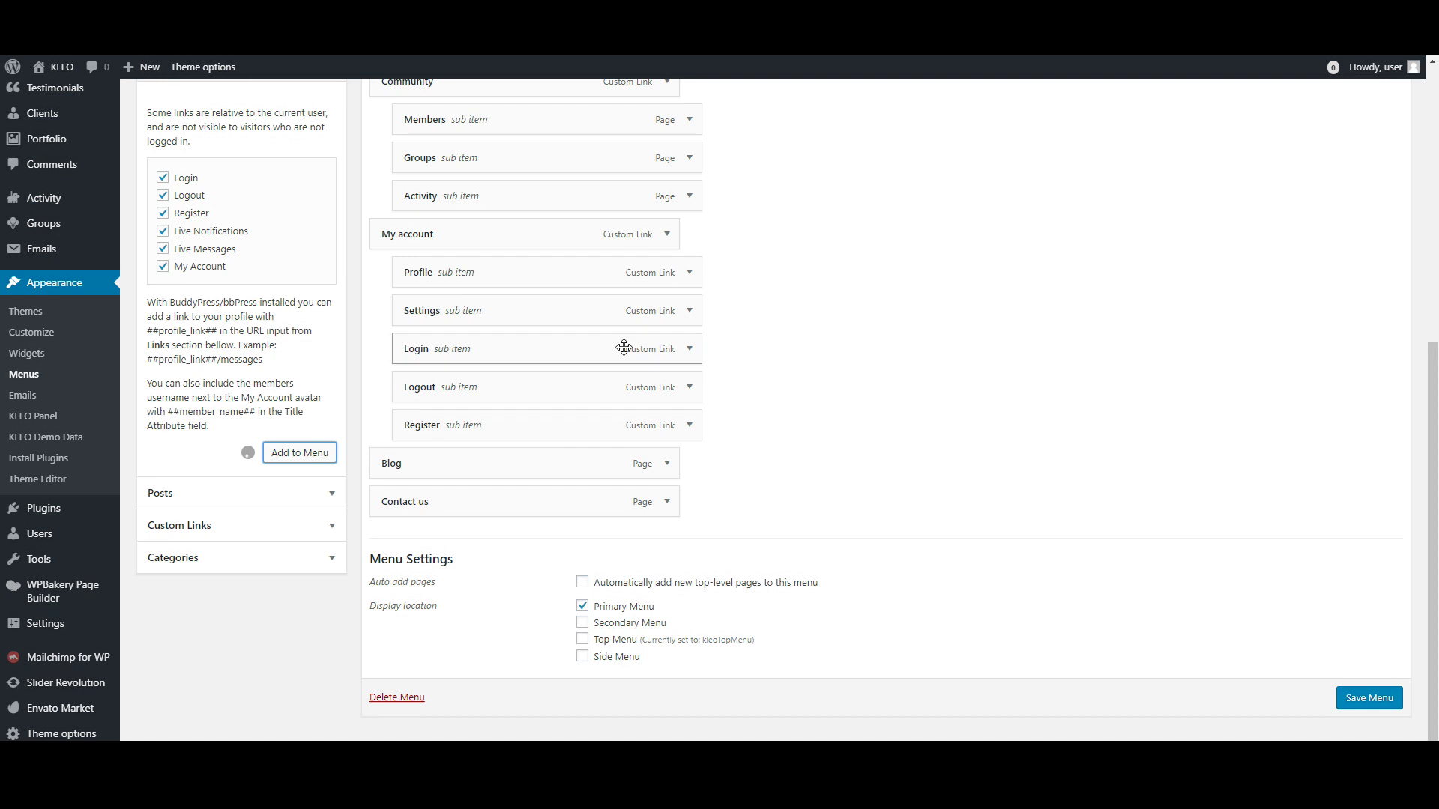
left_click(668, 236)
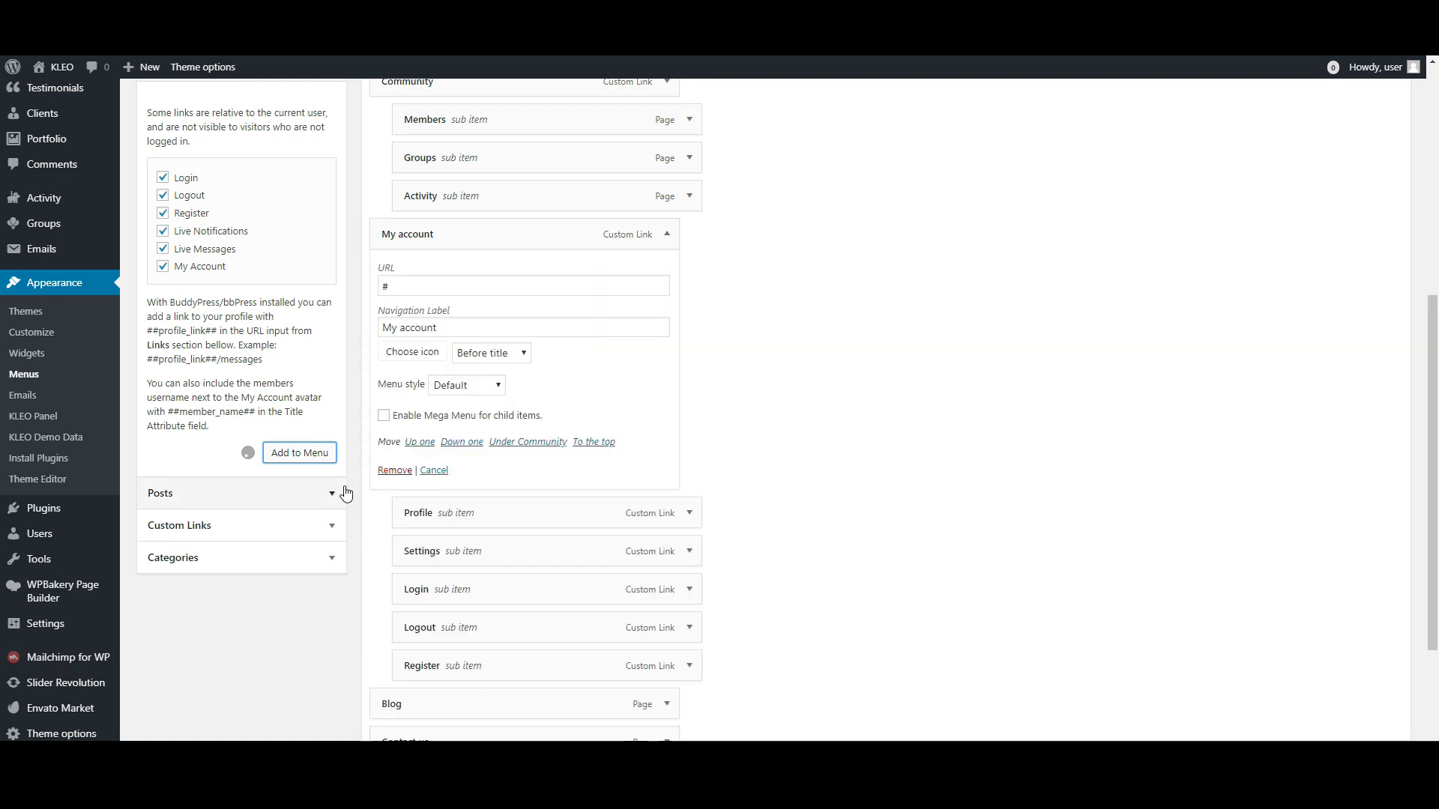
left_click(393, 471)
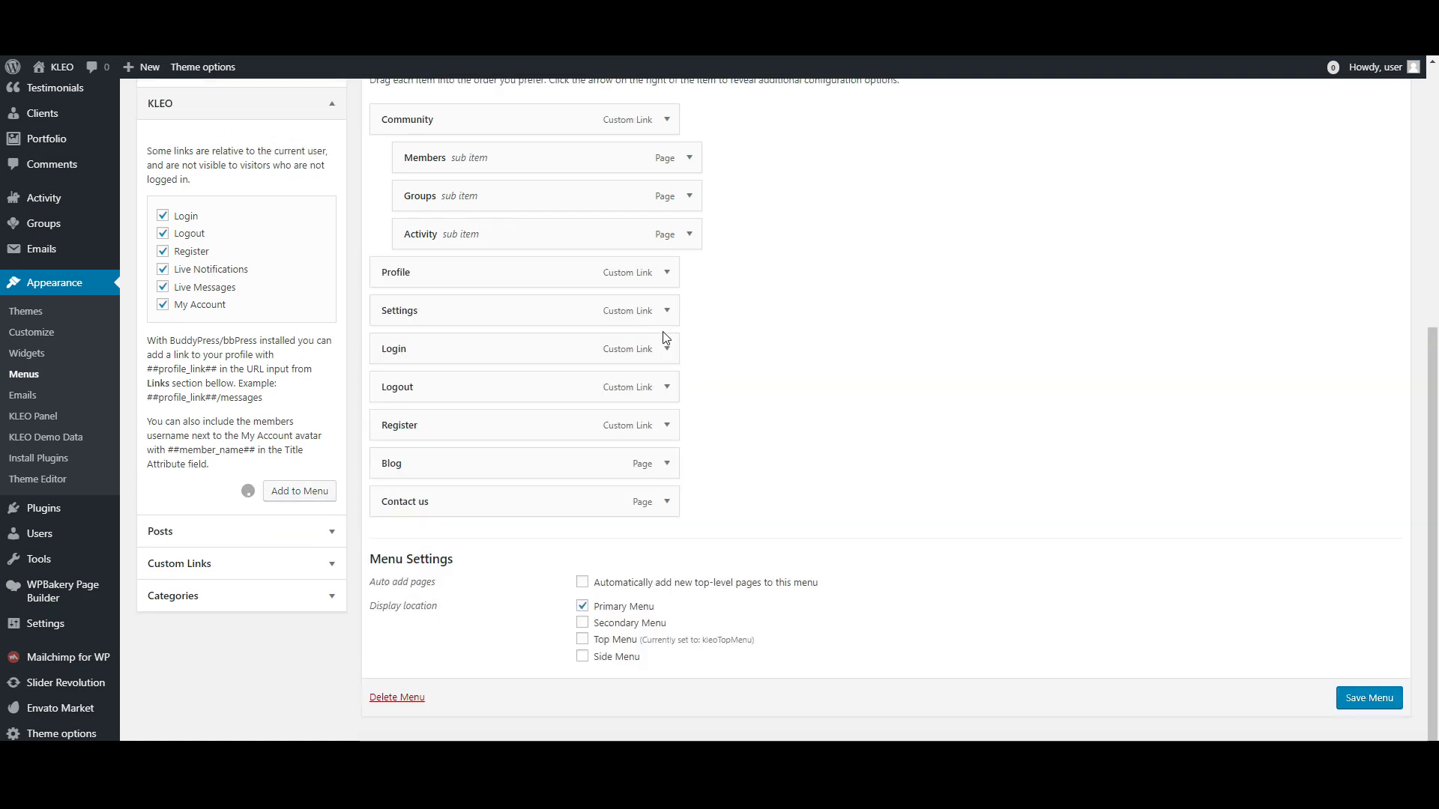
left_click(666, 279)
left_click(409, 422)
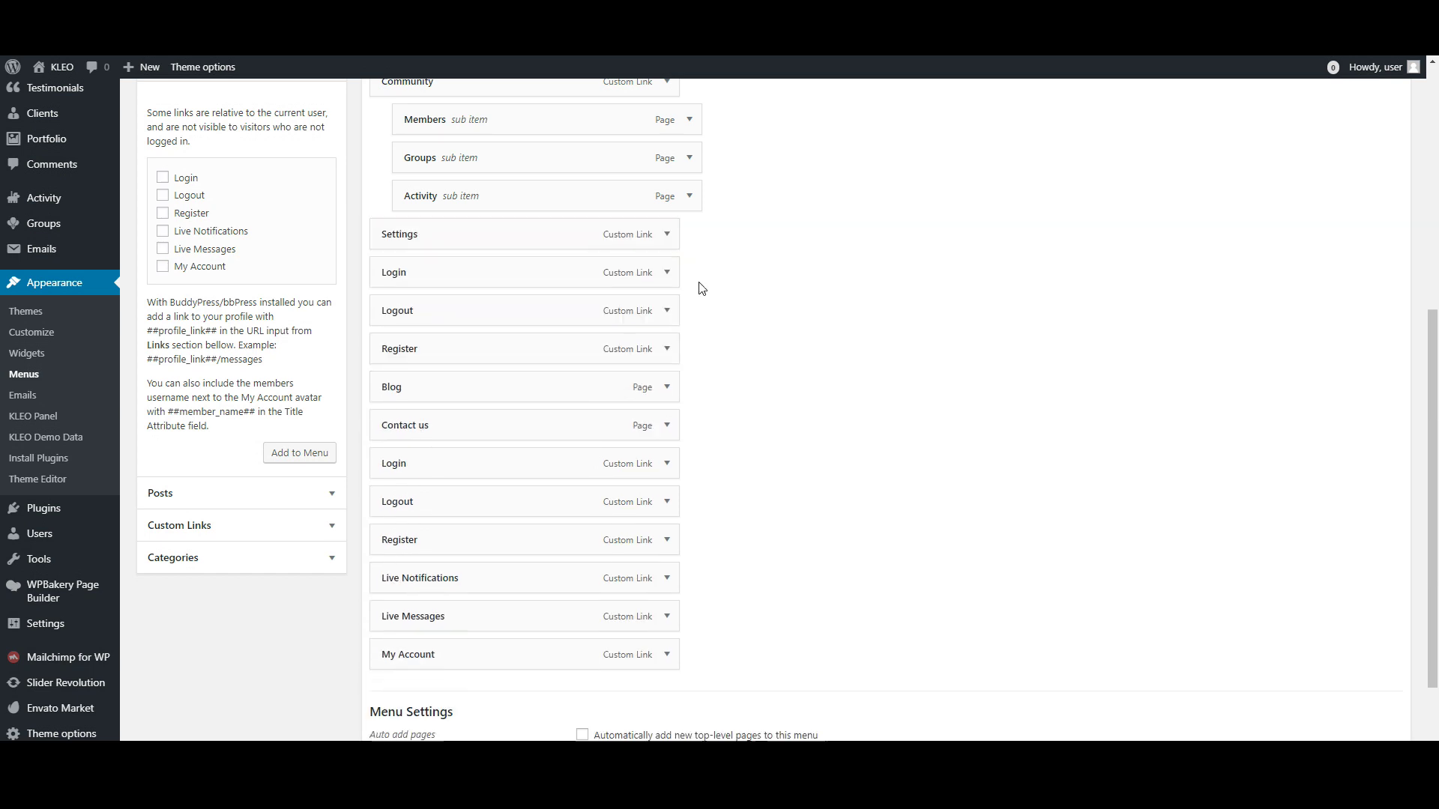
left_click(667, 234)
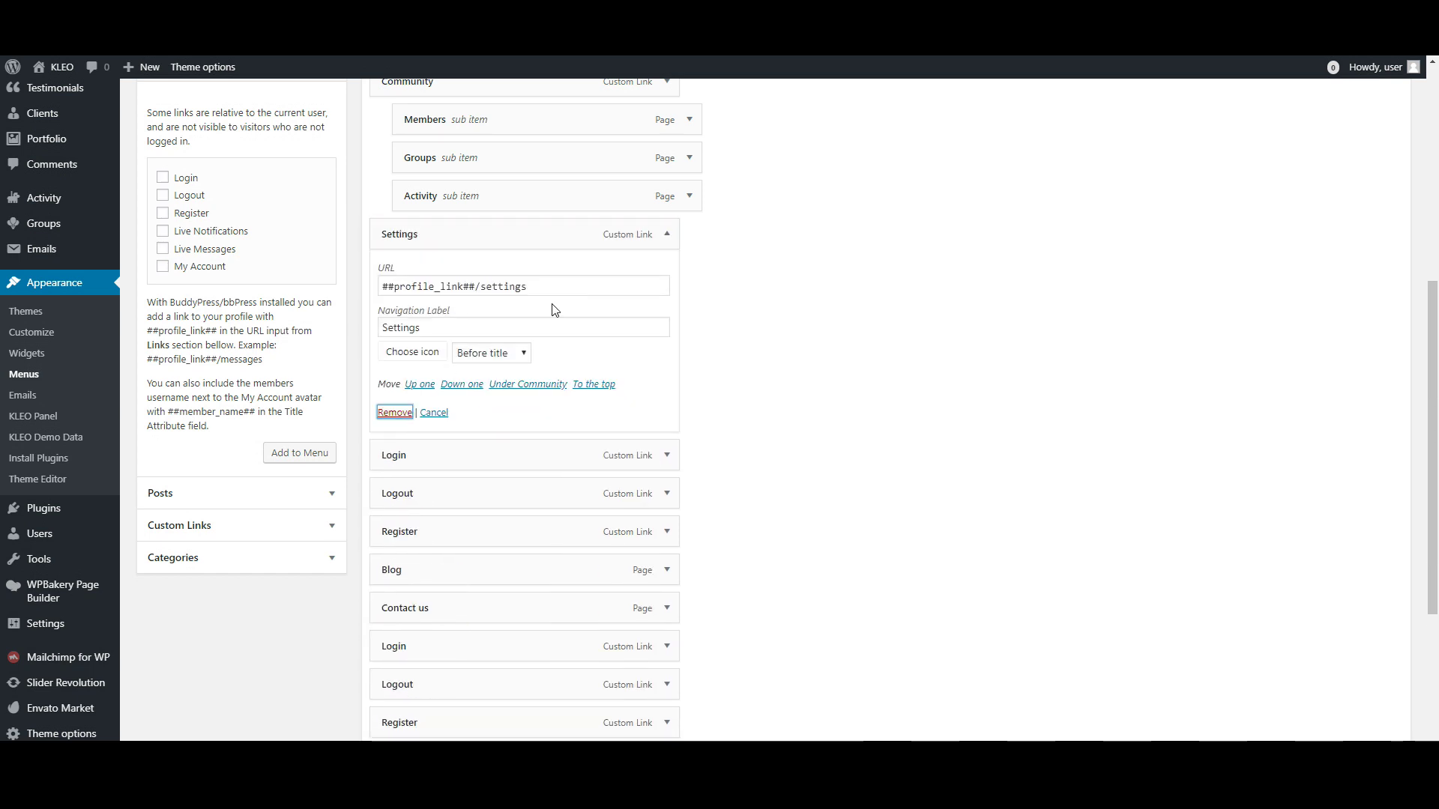
left_click(395, 413)
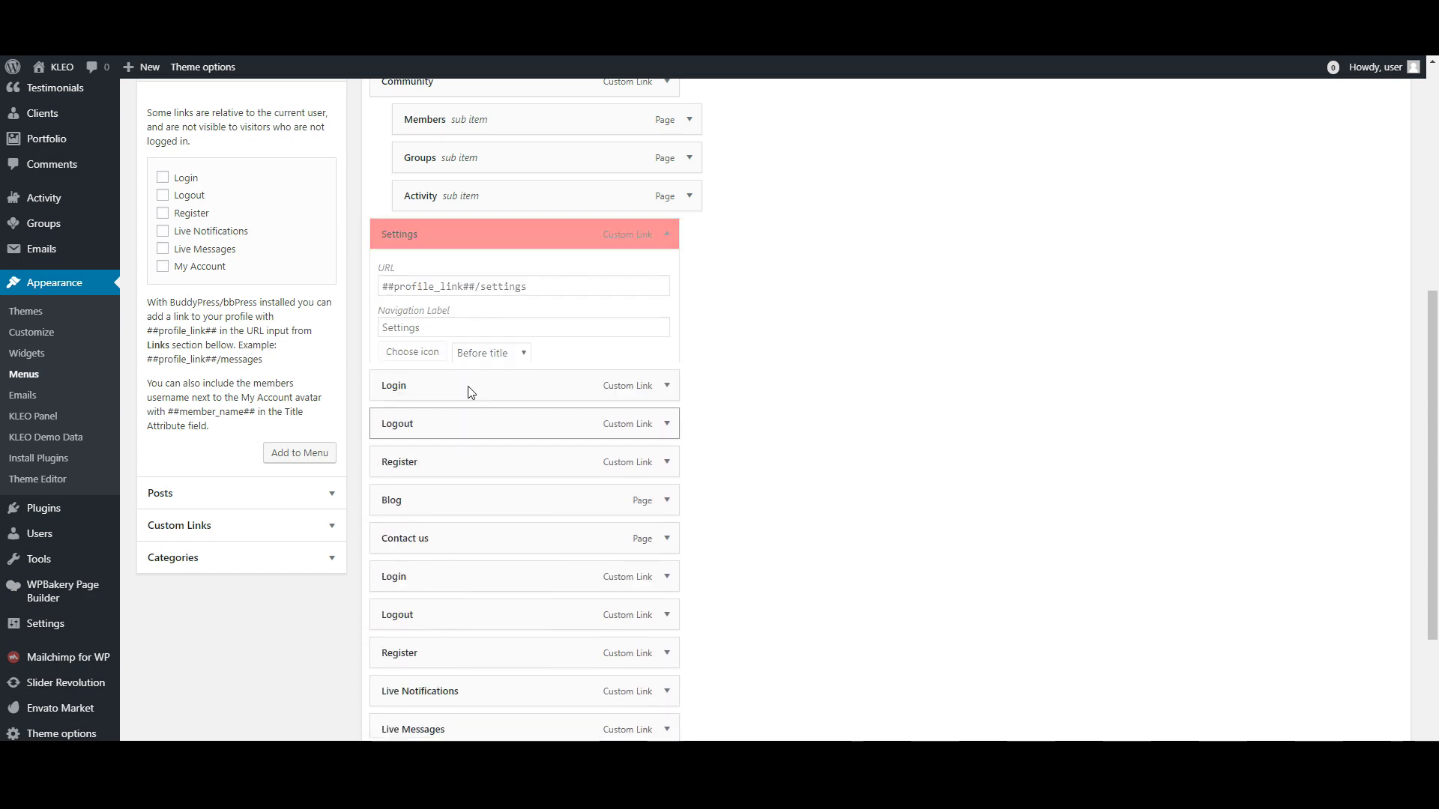
- Remove the original Login, Logout and Register links that come before Blog in the menu structure
left_click(666, 234)
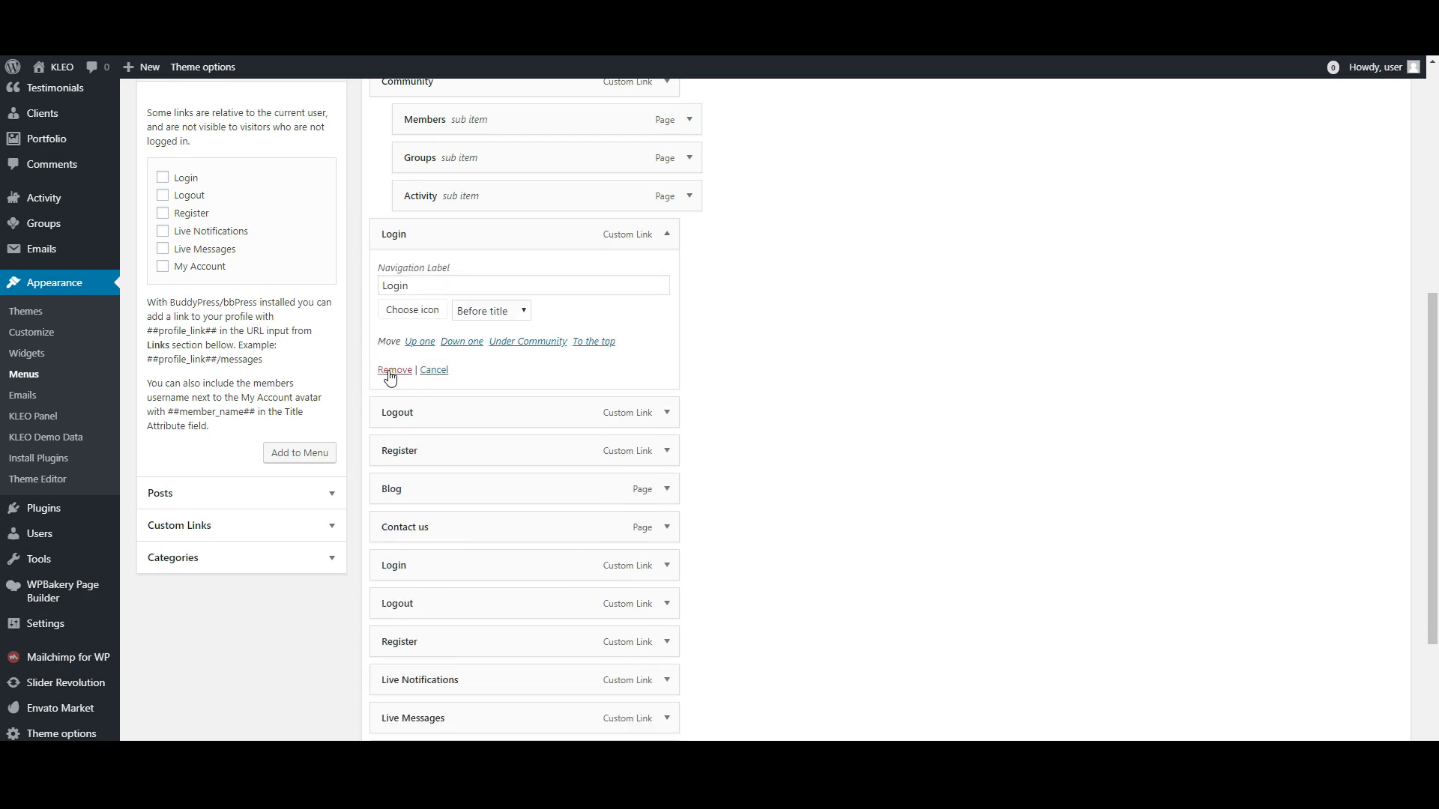
left_click(394, 370)
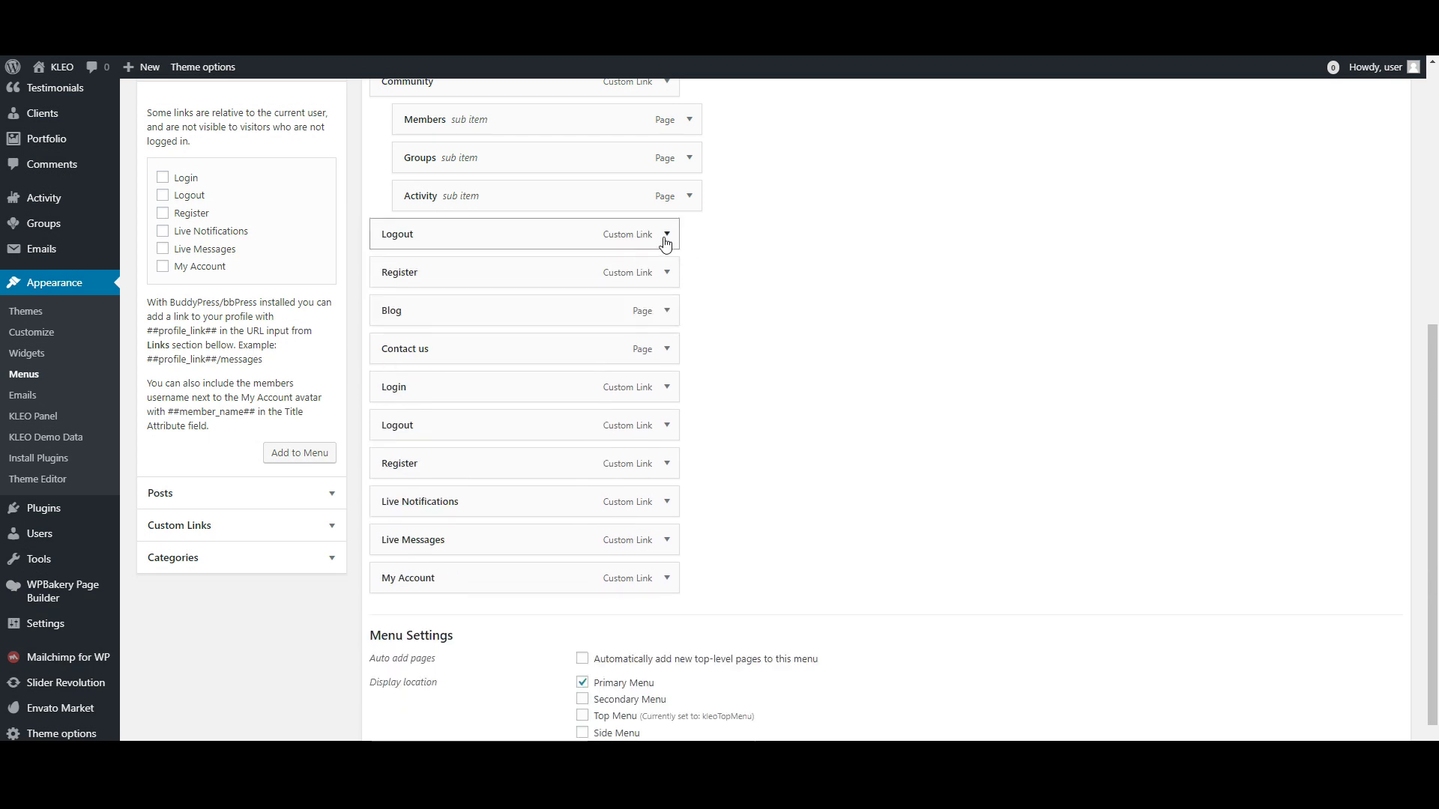
left_click(666, 235)
left_click(395, 370)
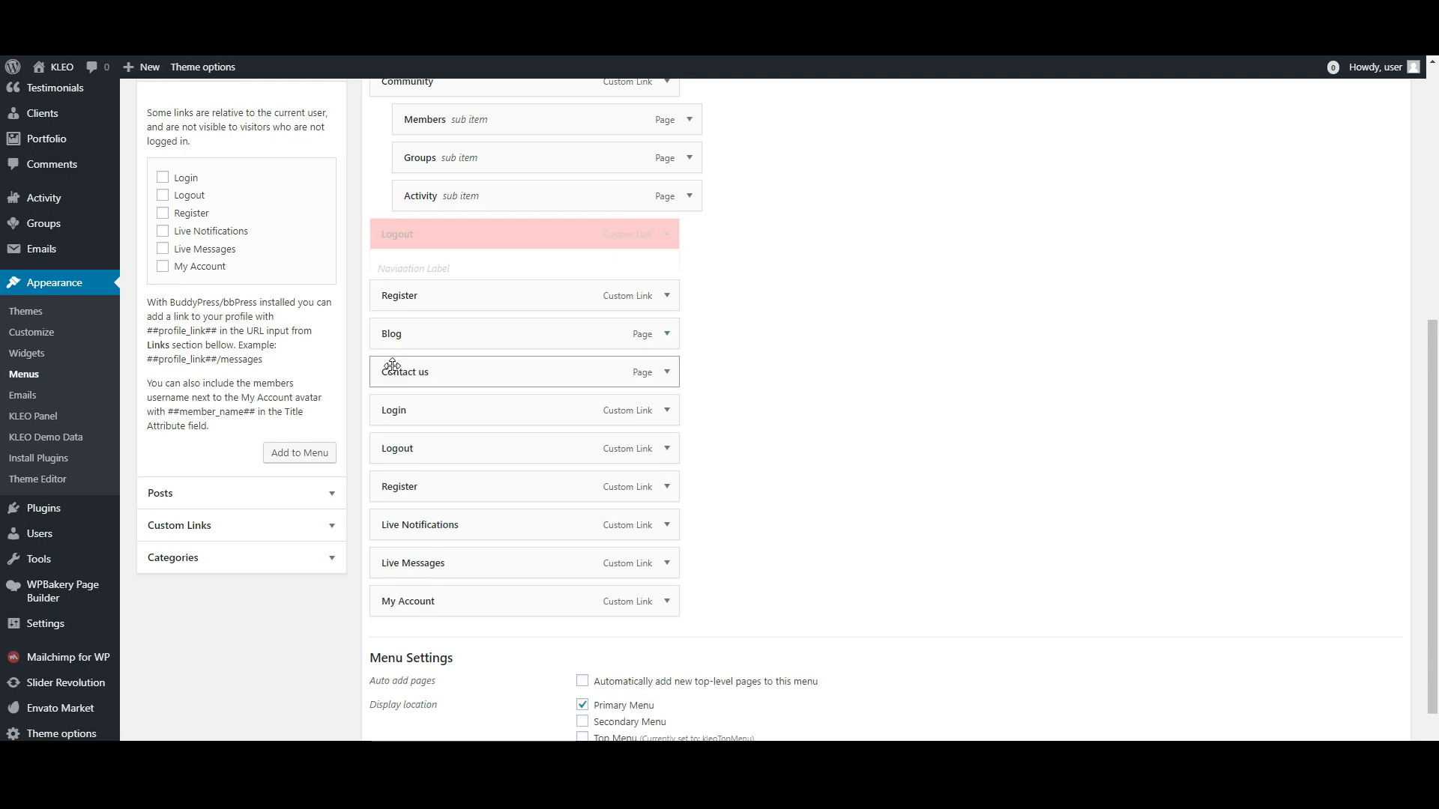
left_click(666, 234)
left_click(386, 370)
- Arrange the new items as Login, Logout, Register, My Account, Live Notifications, Live Messages, and save the menu
left_click_drag(449, 504, 455, 345)
left_click_drag(562, 337, 540, 340)
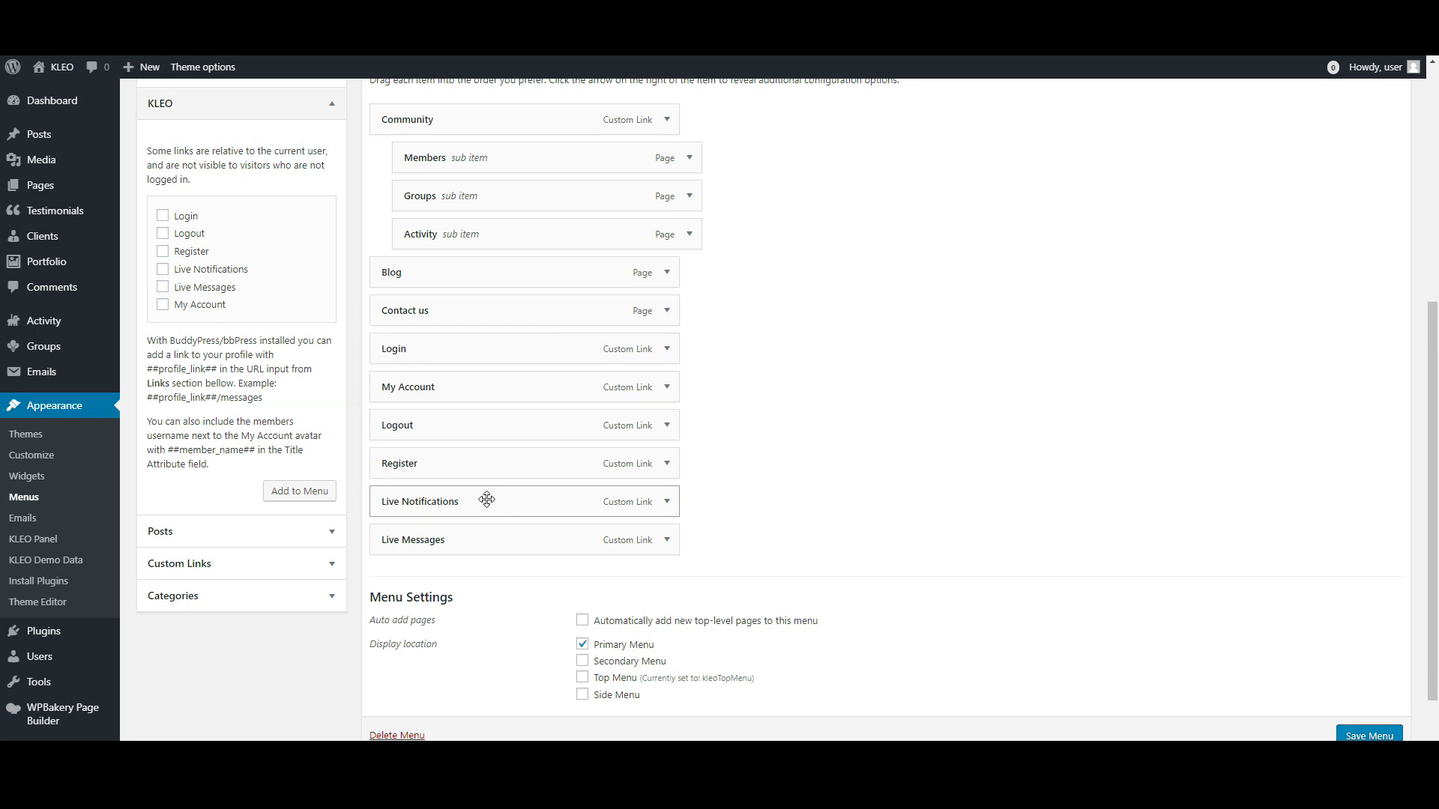
left_click_drag(481, 470, 465, 385)
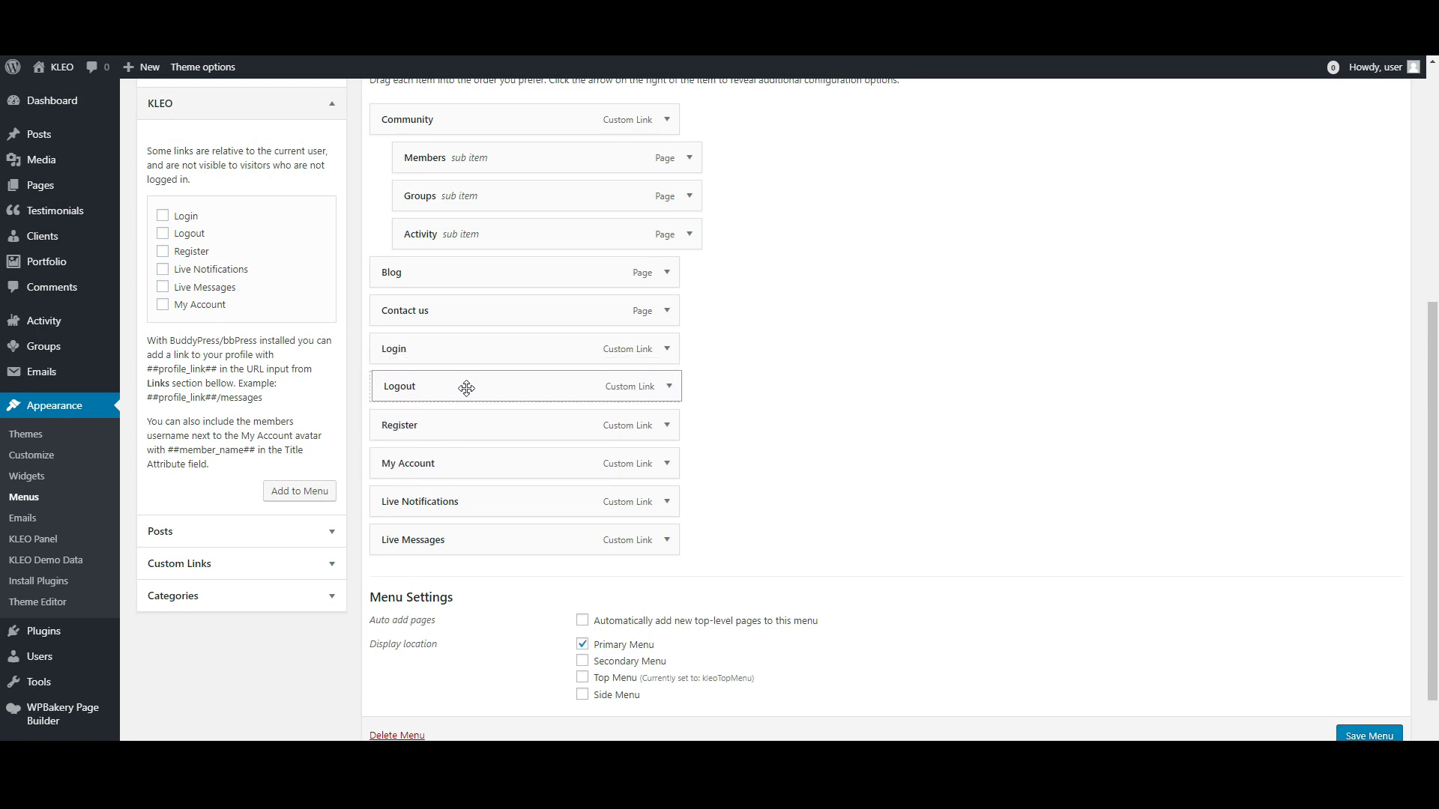
scroll(1004, 573, "down", 1)
left_click(1345, 697)
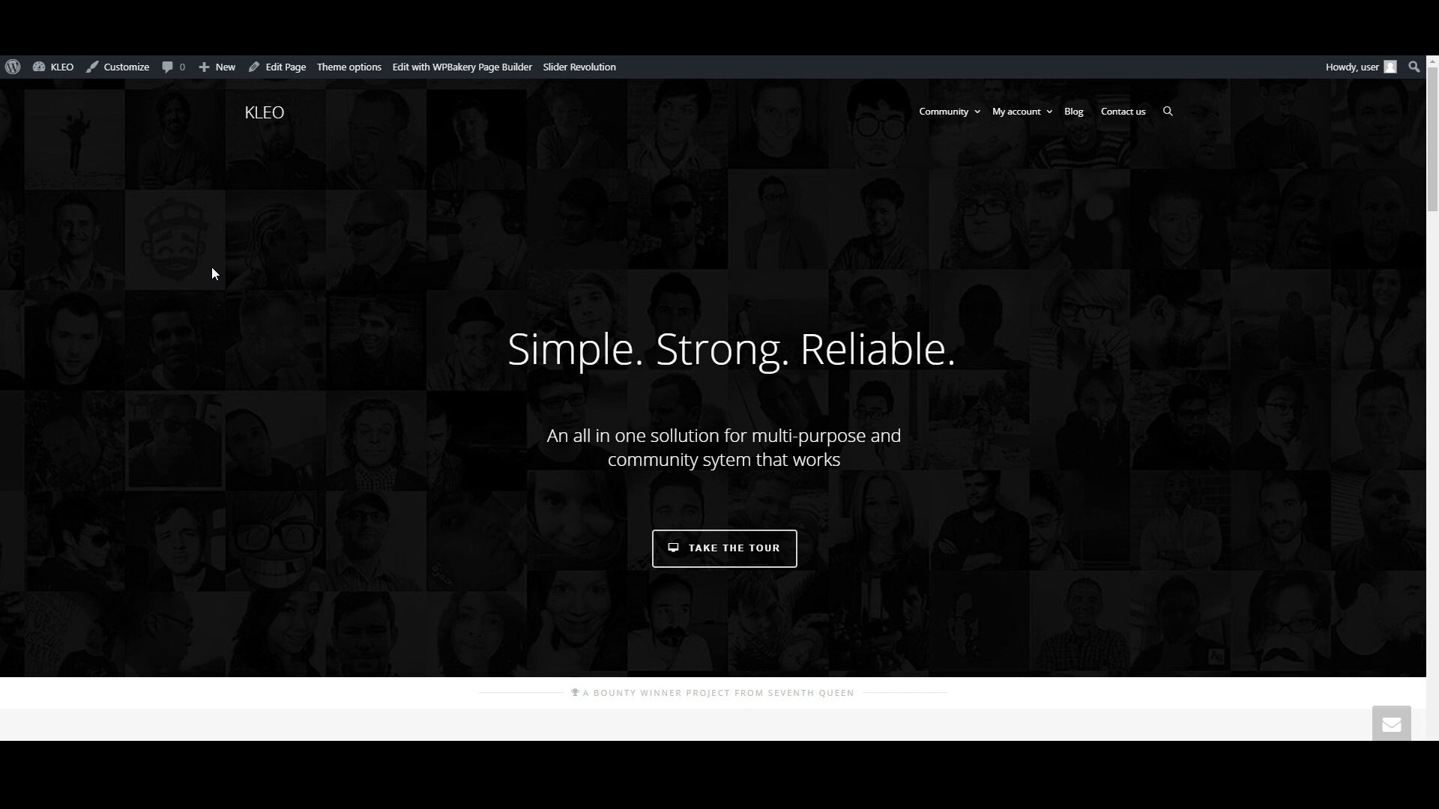
- Reload the site and check the updated main menu and the three-column member profile page
key("F5")
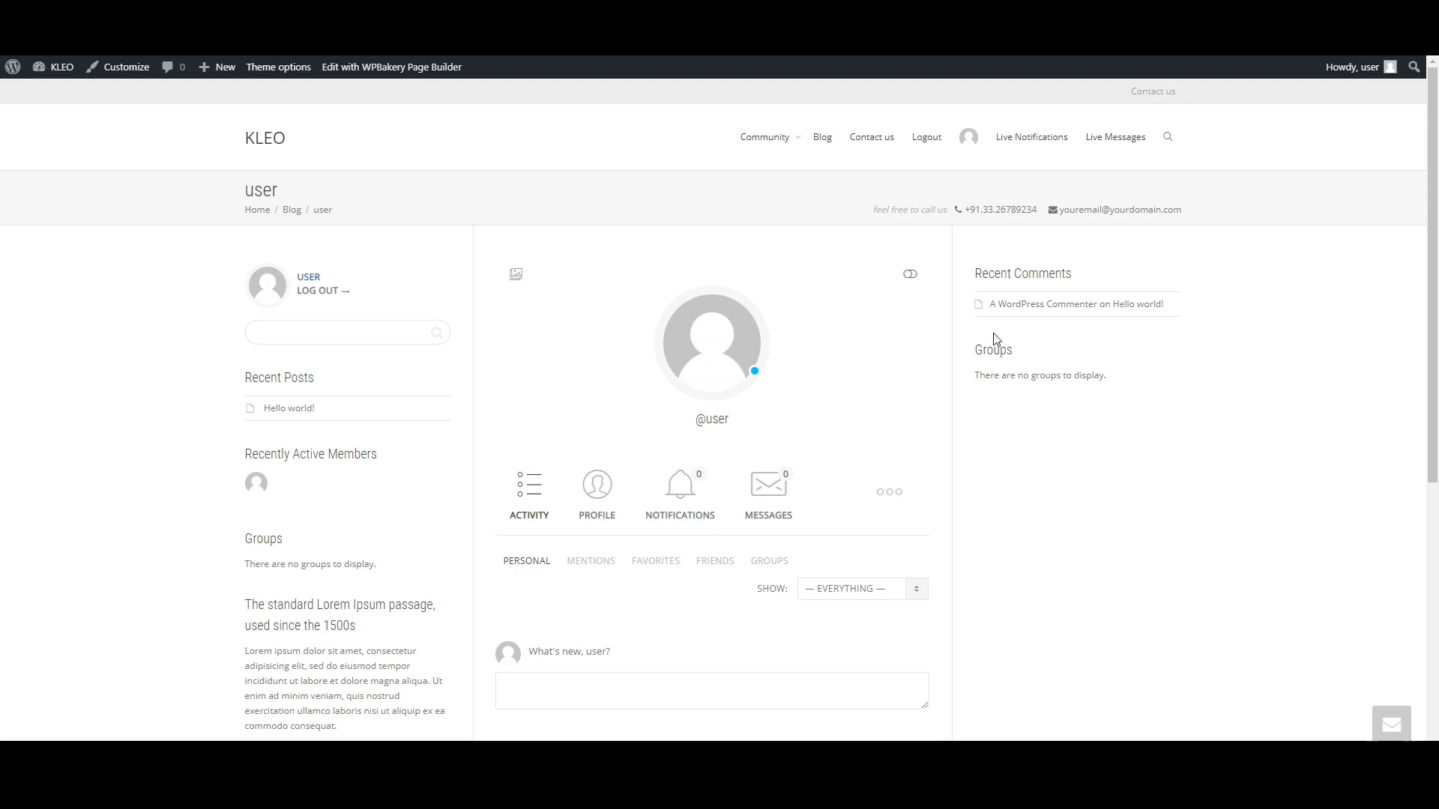
scroll(974, 470, "down", 2)
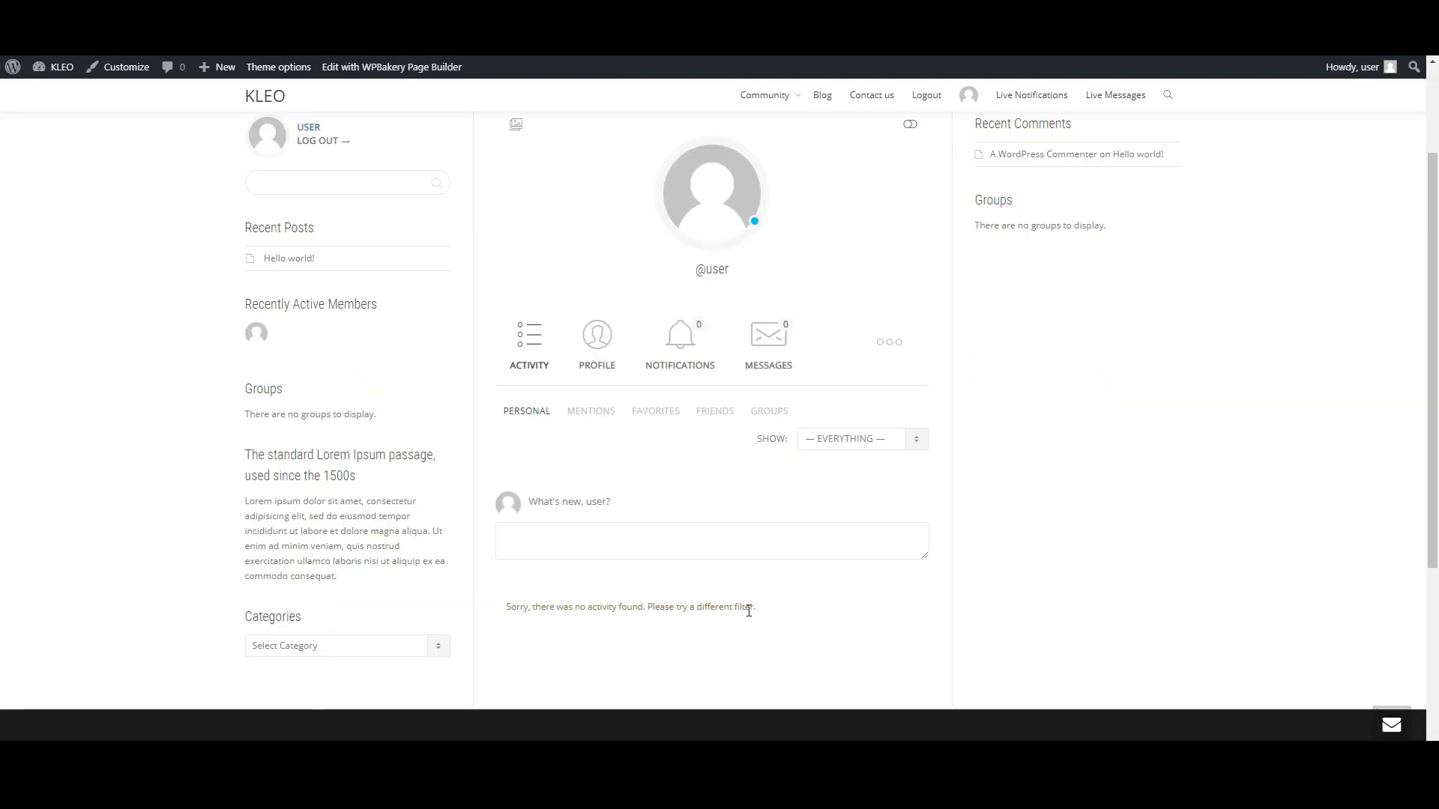
scroll(748, 610, "up", 2)
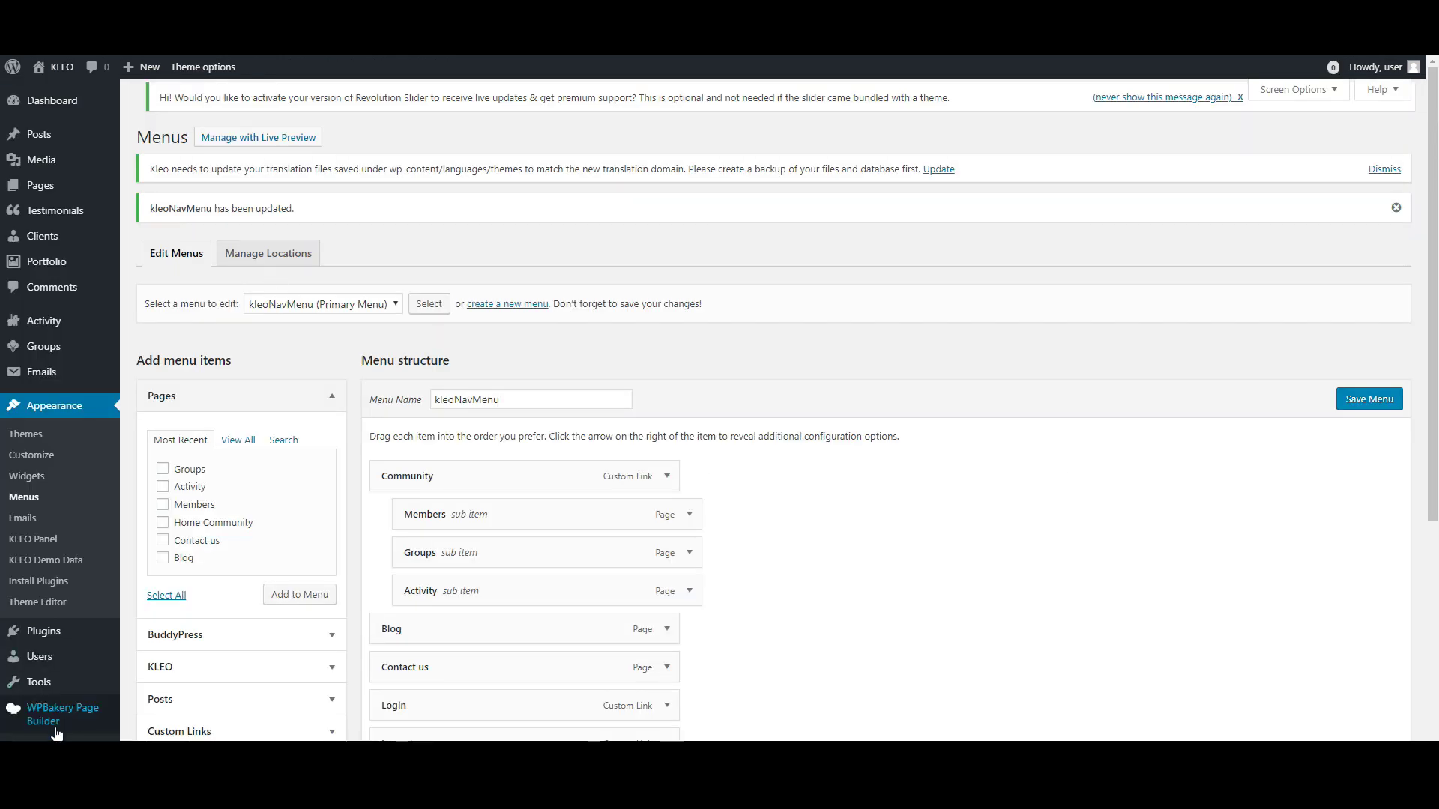
- Set the Buddypress Default Layout in the theme options to two columns with a right sidebar, and save the changes
scroll(56, 732, "down", 1)
mouse_move(98, 717)
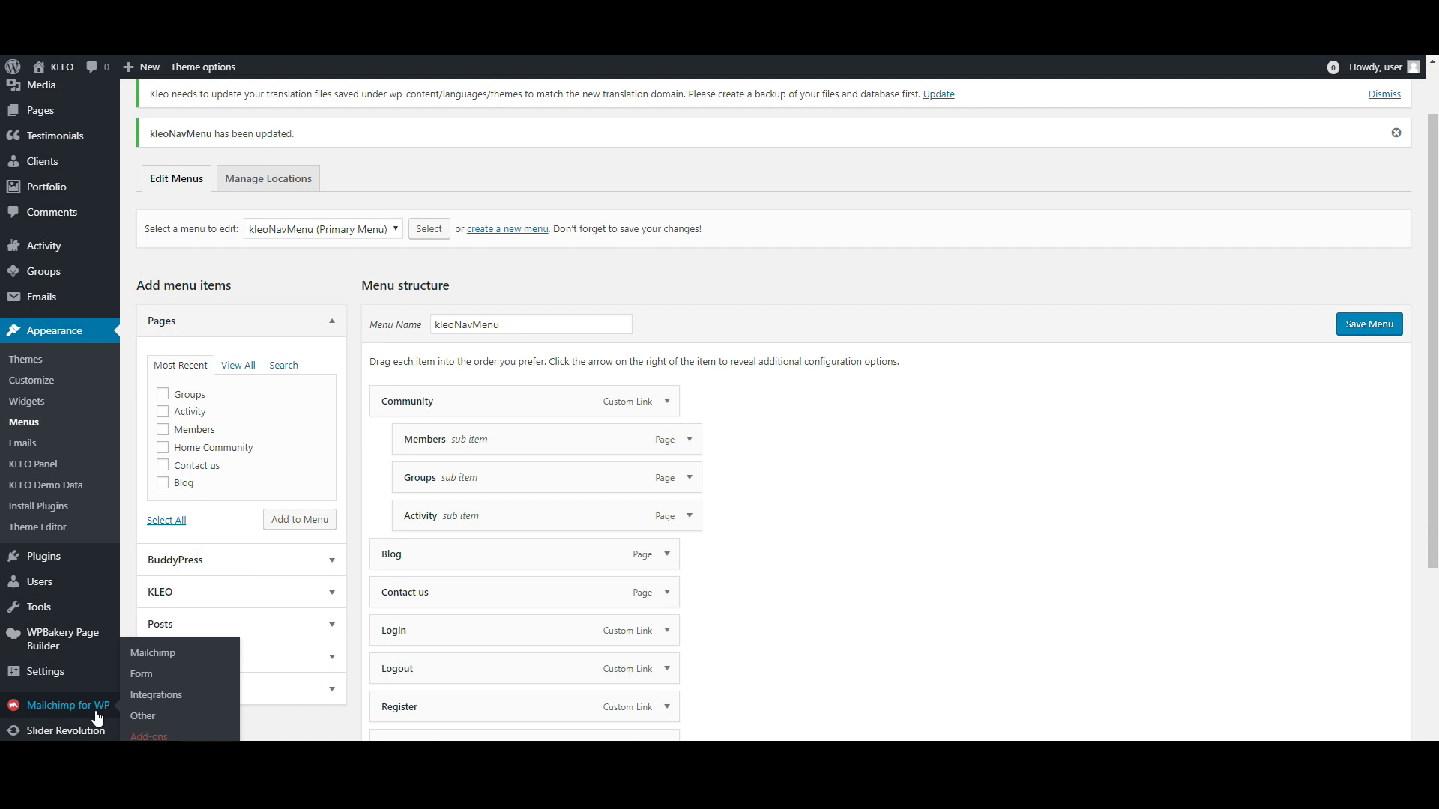
scroll(97, 717, "down", 1)
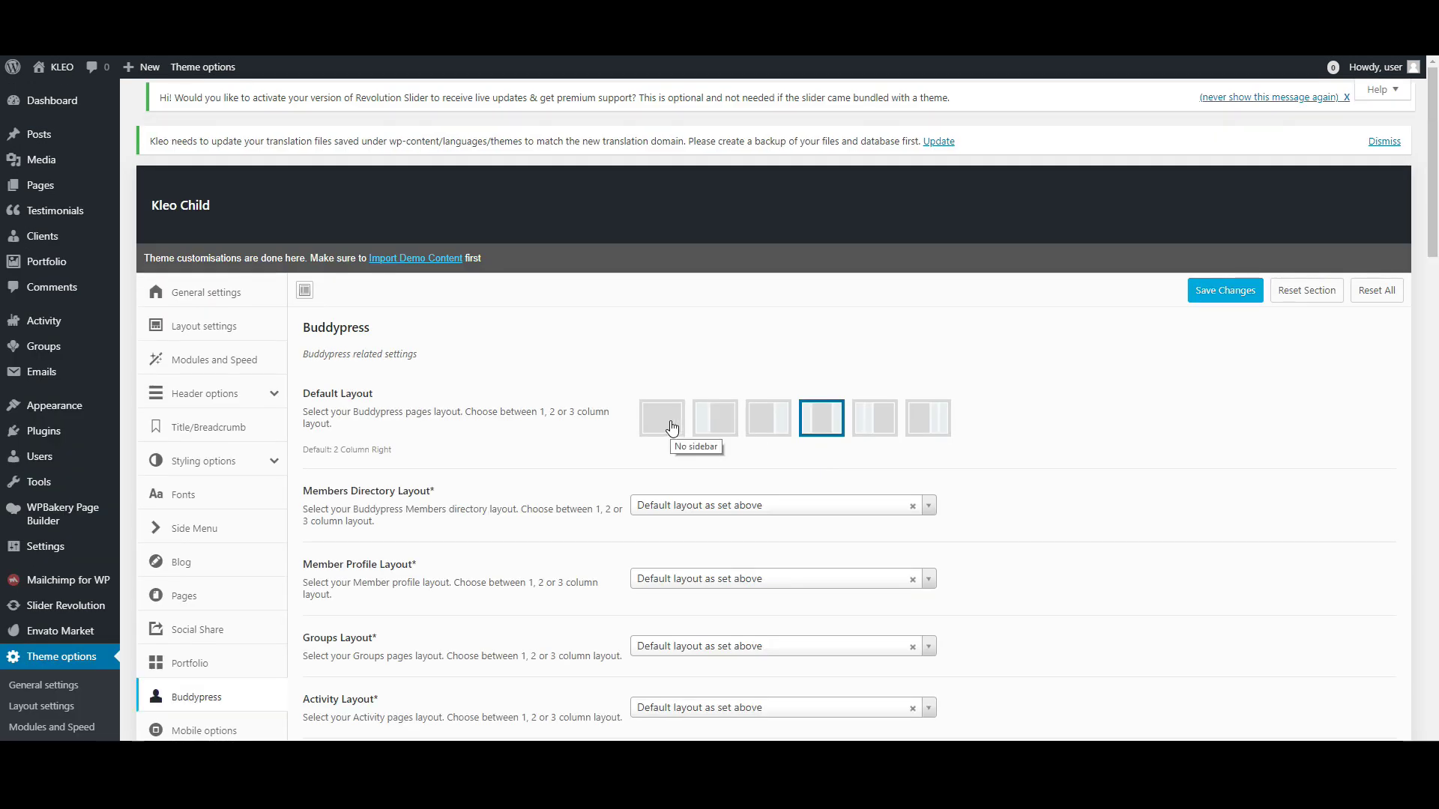
left_click(758, 424)
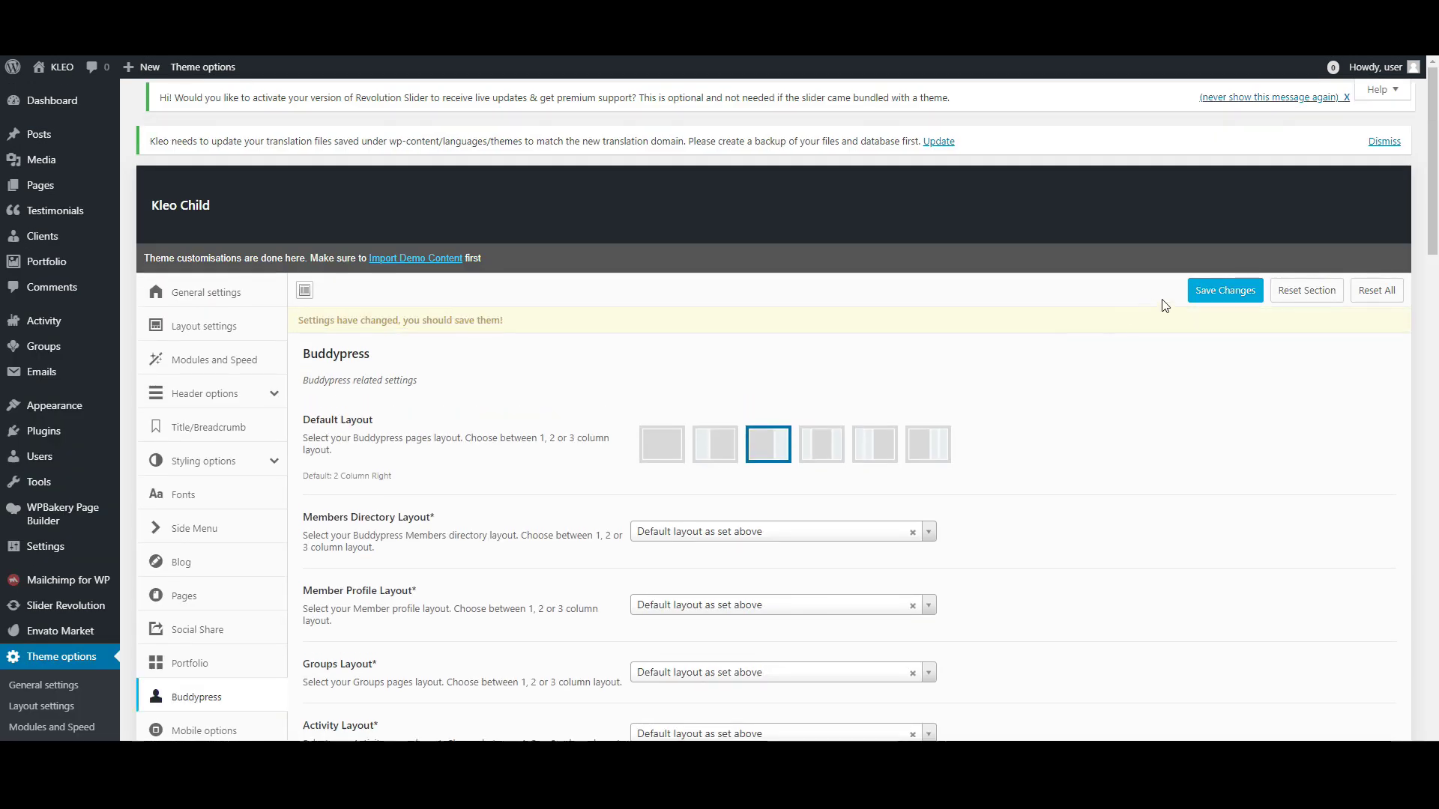
left_click(1213, 300)
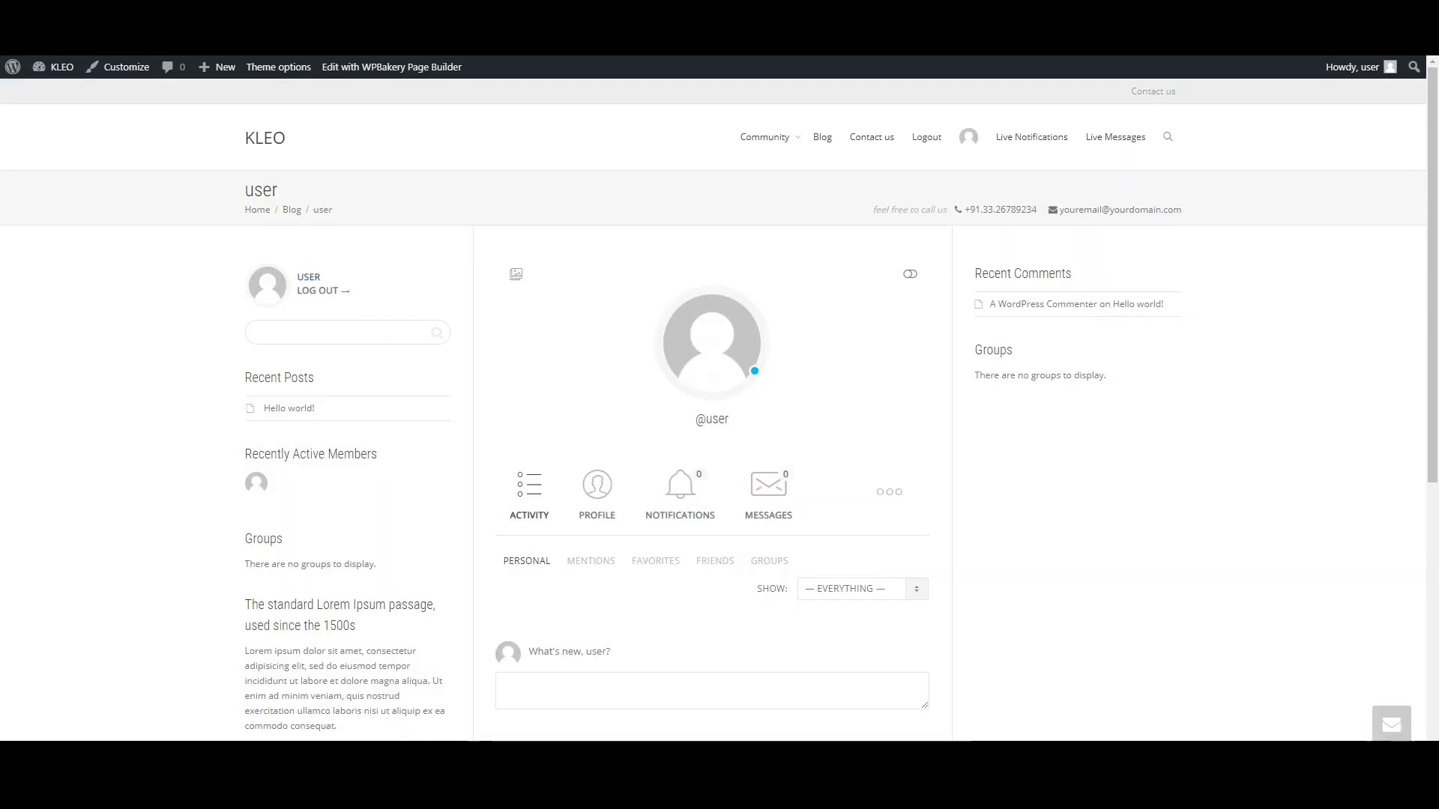
- Review the member profile page on the site with its two-column layout
left_click(717, 302)
scroll(841, 346, "down", 2)
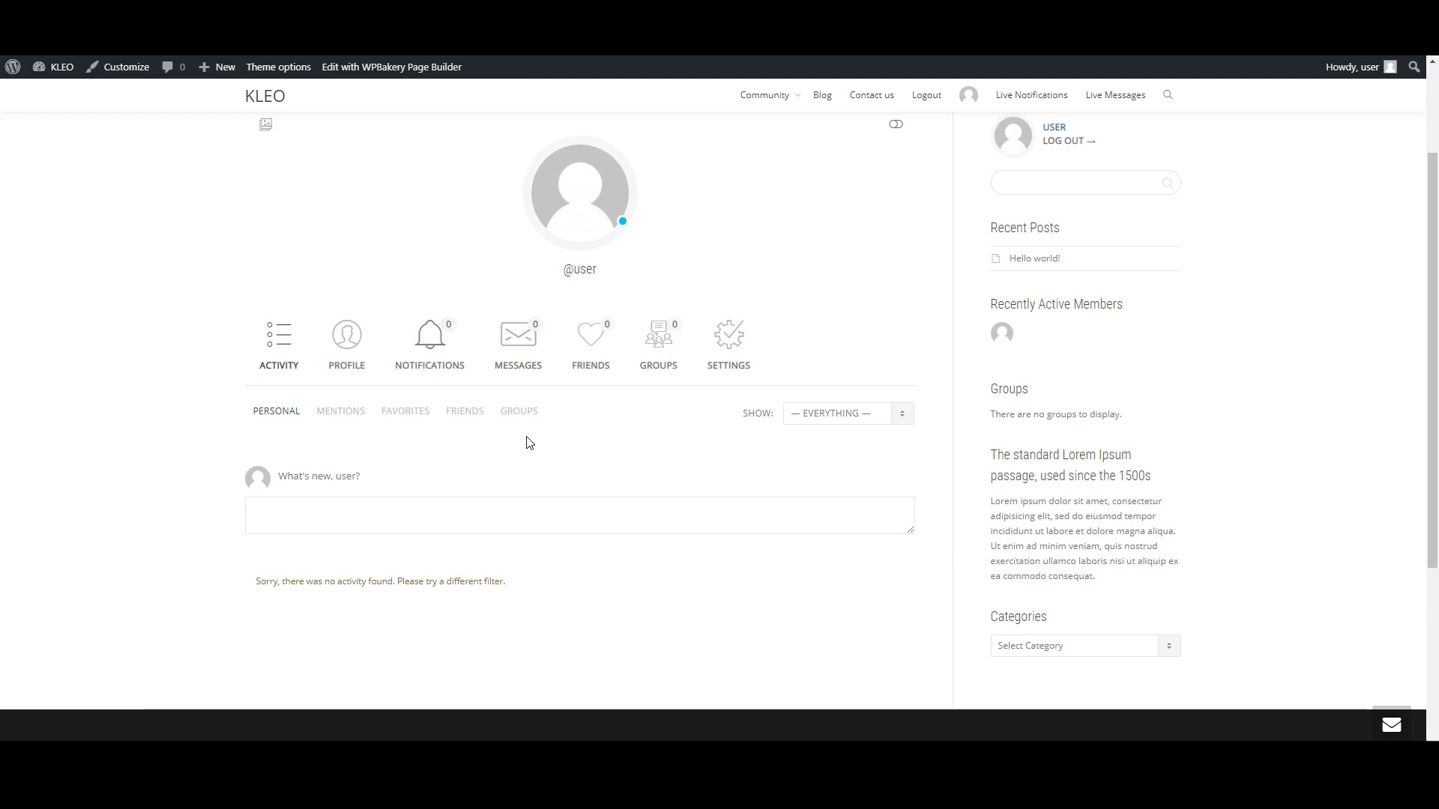
scroll(801, 494, "up", 1)
scroll(800, 495, "up", 1)
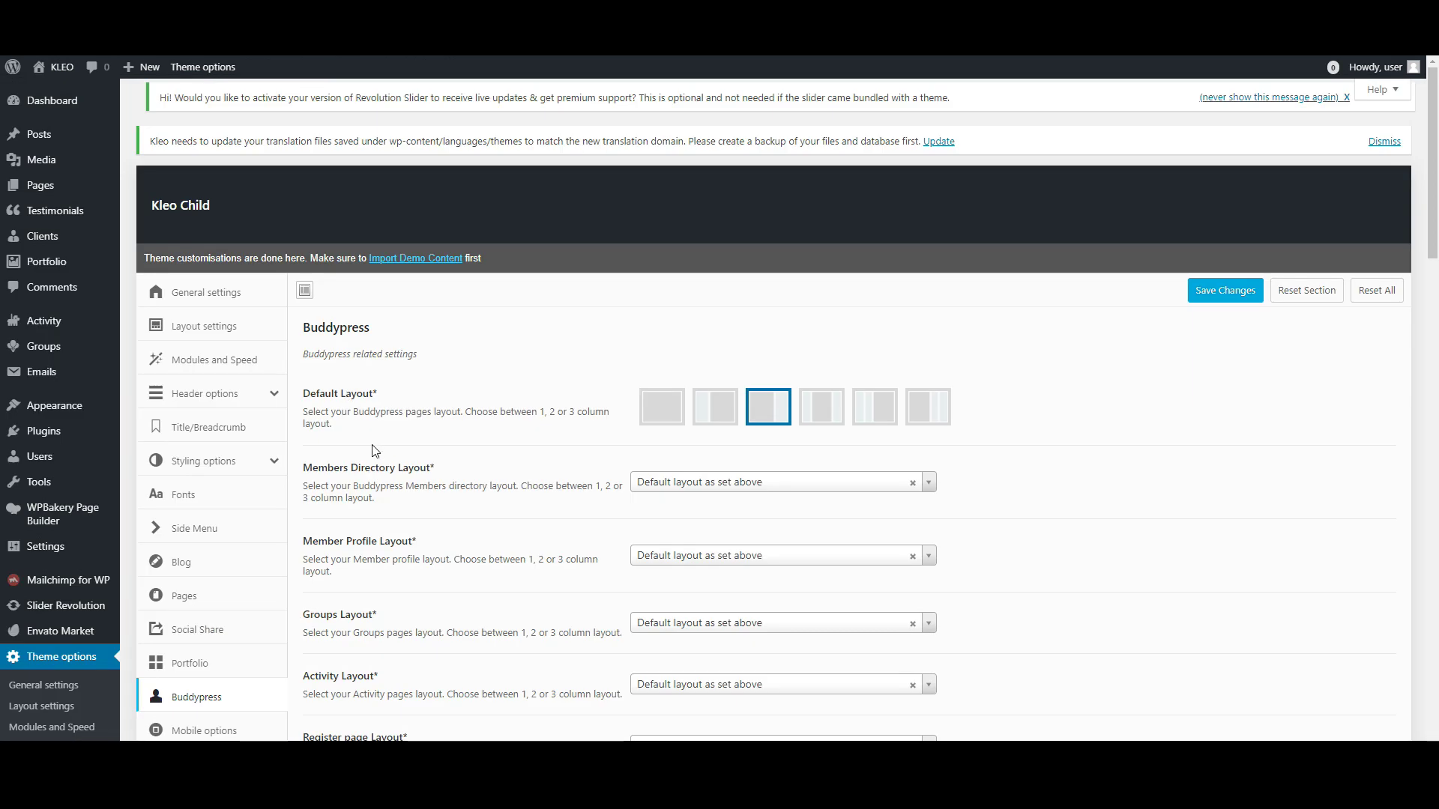
- Create a FREE membership level described as "Free trial 14 days" that expires in 14 days, and save it
scroll(375, 450, "down", 1)
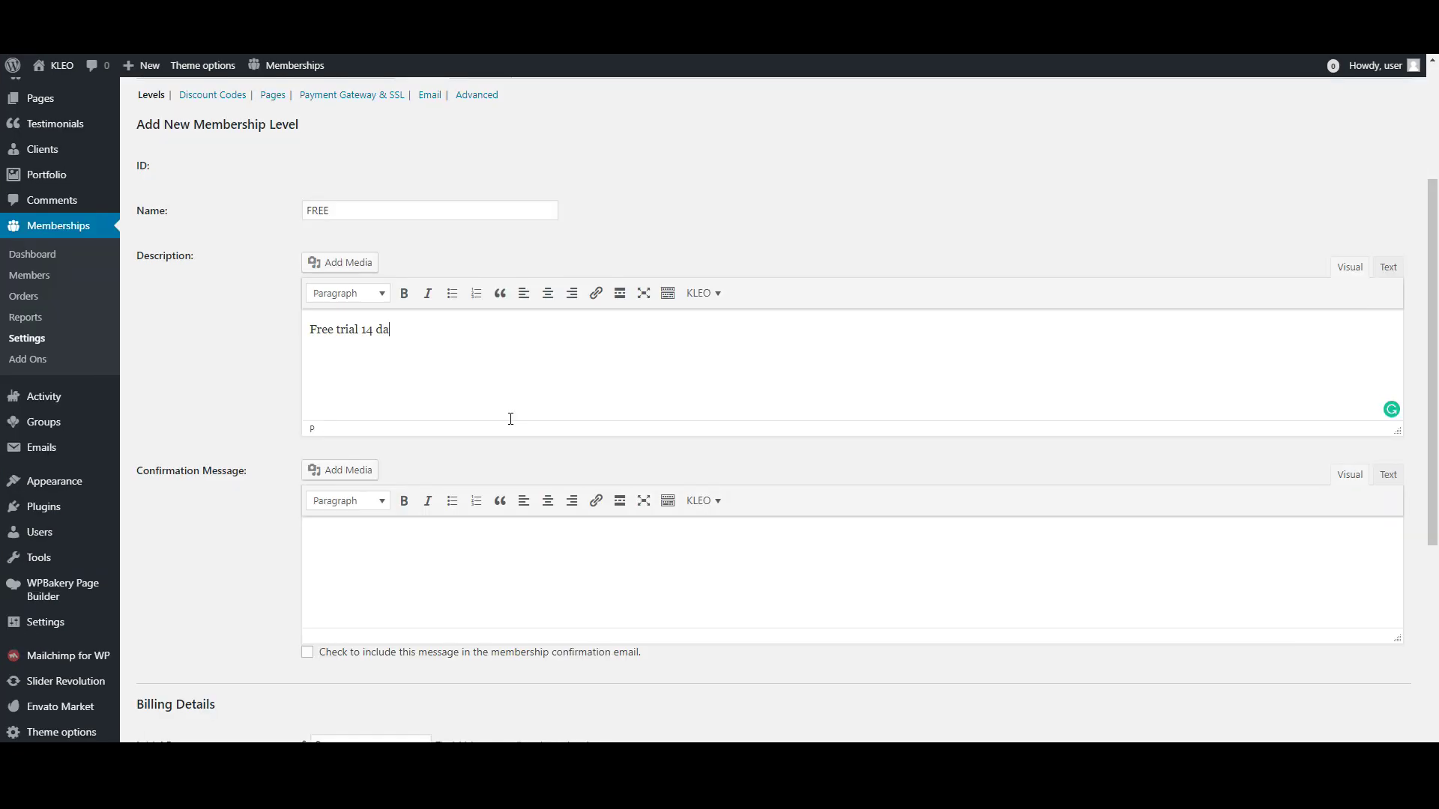
scroll(514, 426, "down", 2)
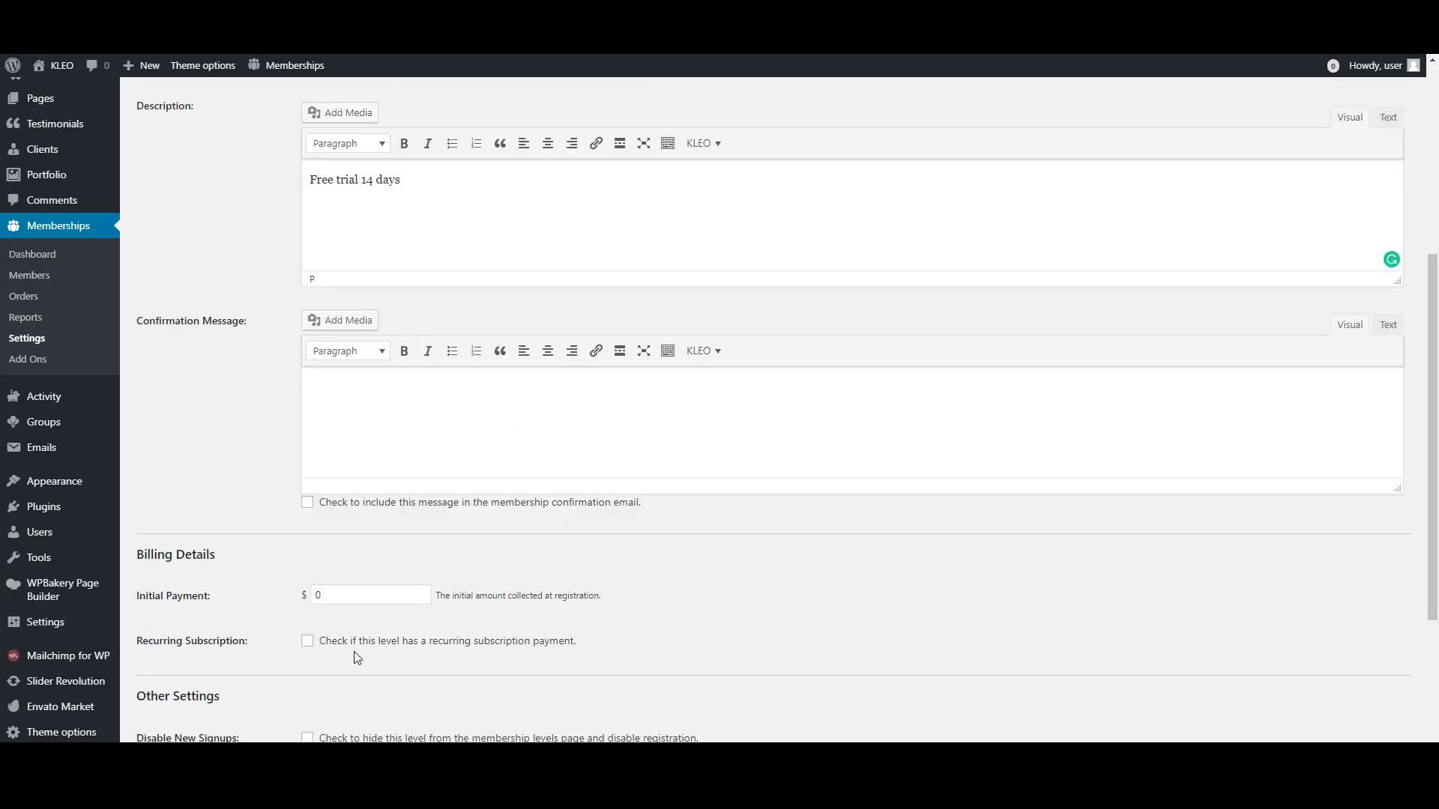
scroll(359, 622, "up", 1)
scroll(361, 665, "down", 1)
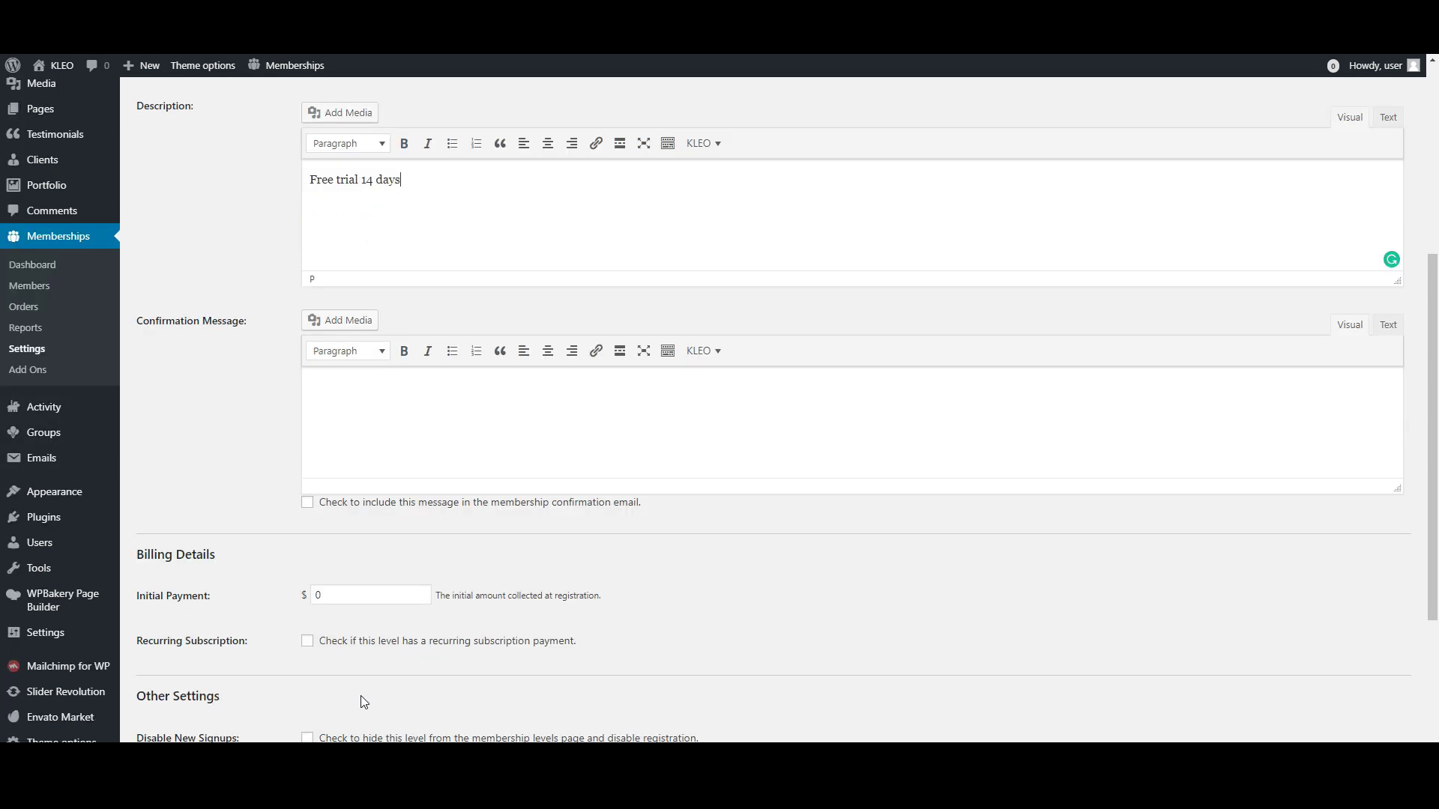
scroll(315, 646, "down", 2)
left_click(307, 634)
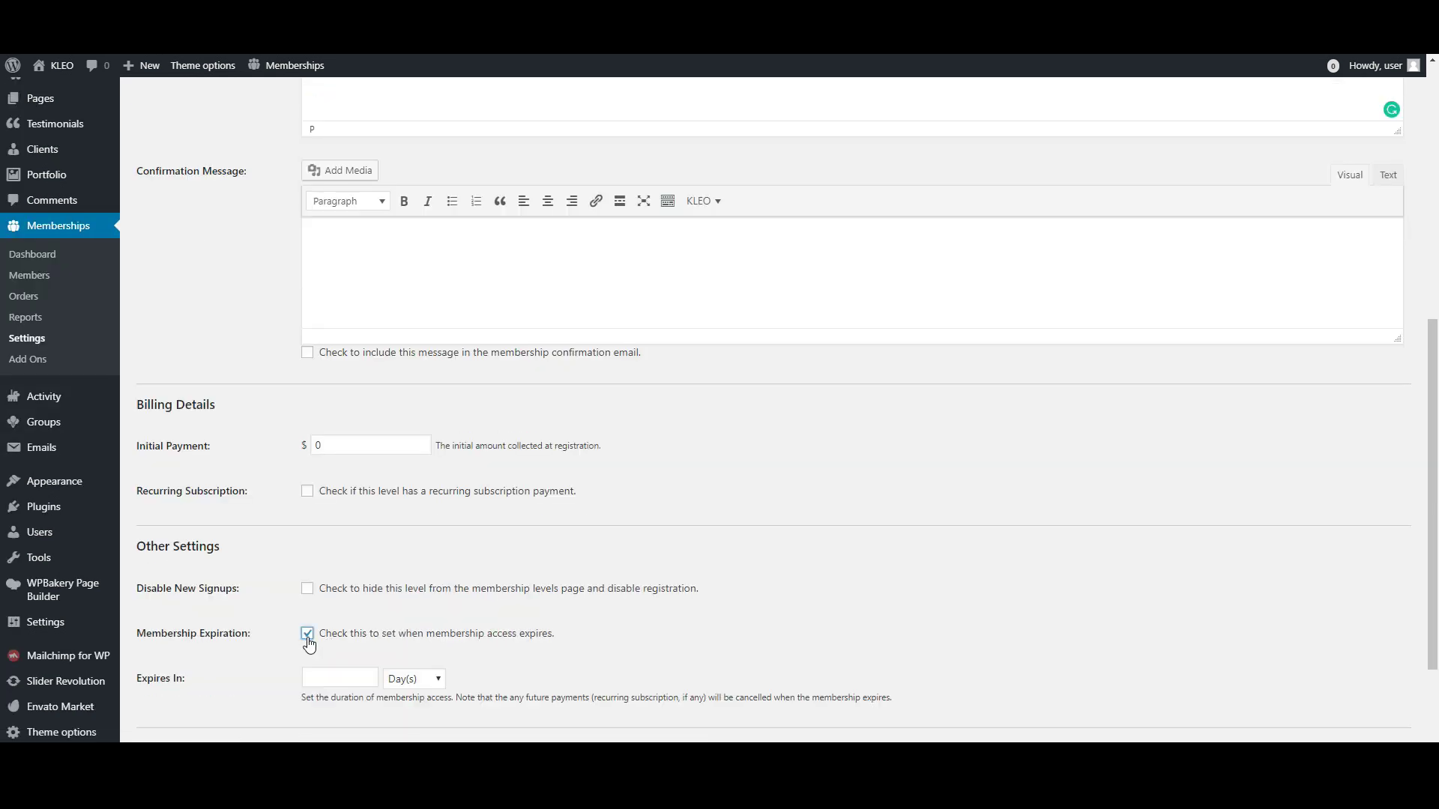
left_click(347, 679)
type("14")
left_click(505, 665)
scroll(505, 666, "down", 3)
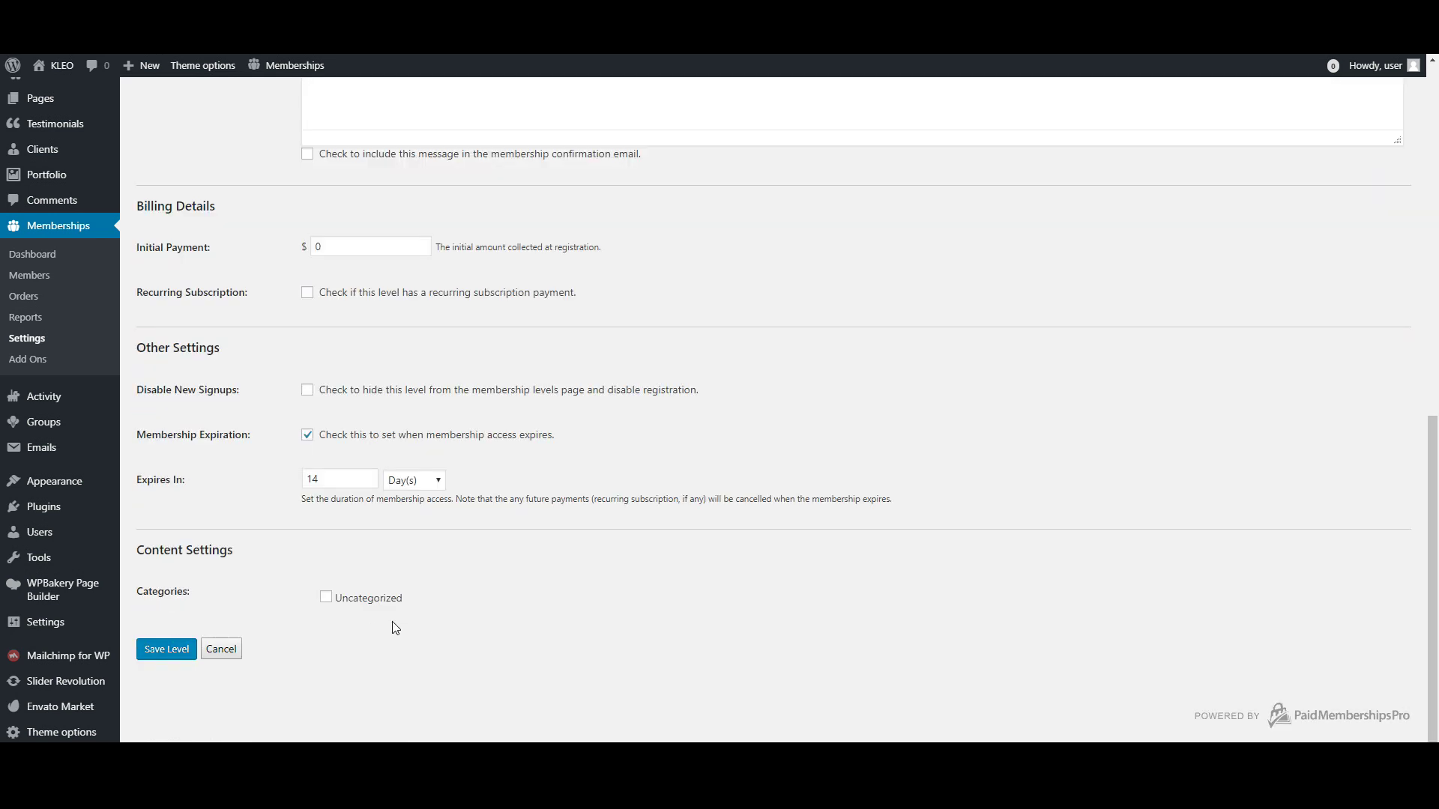
left_click(171, 657)
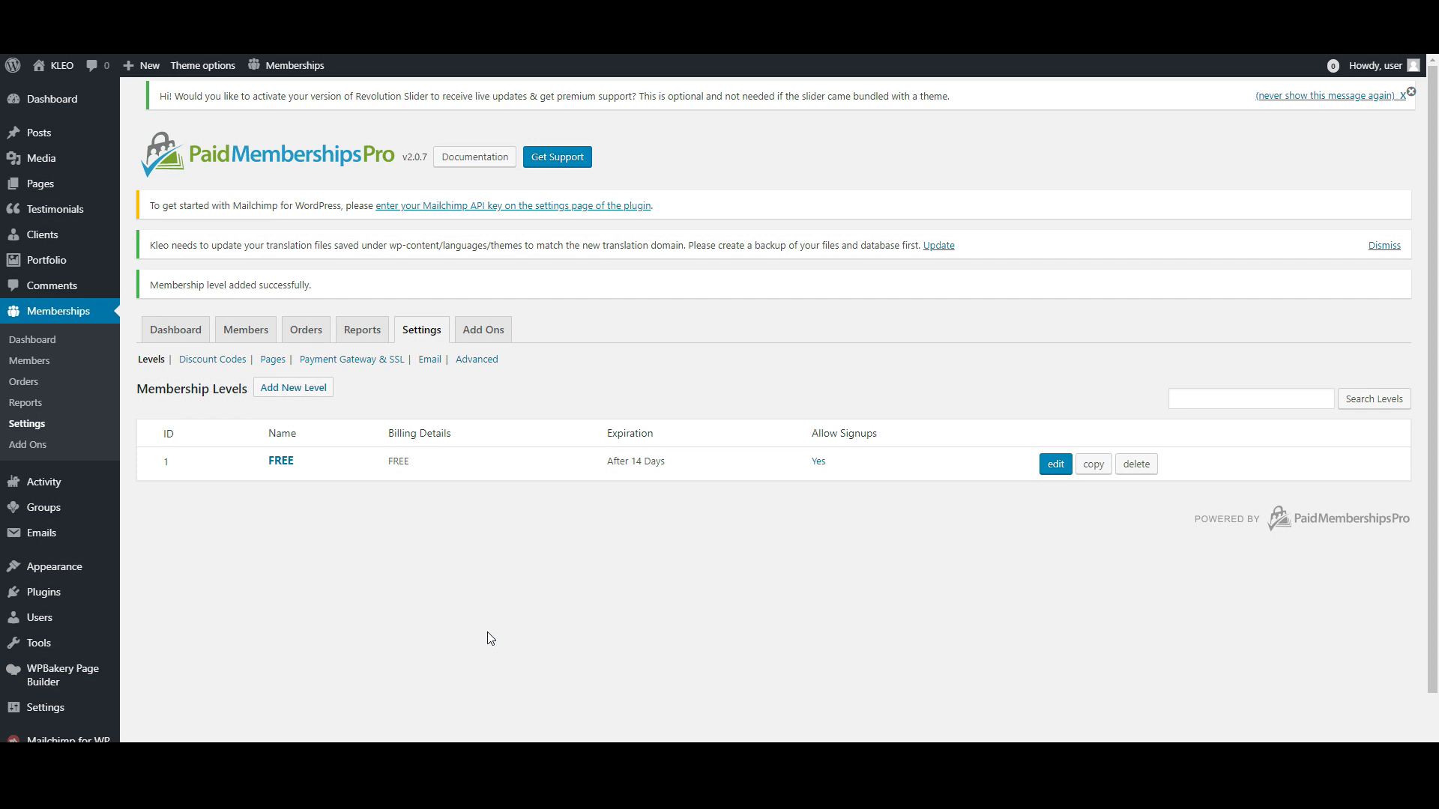
- Start a new membership level named VIP with the description "VIP Membership"
left_click(305, 388)
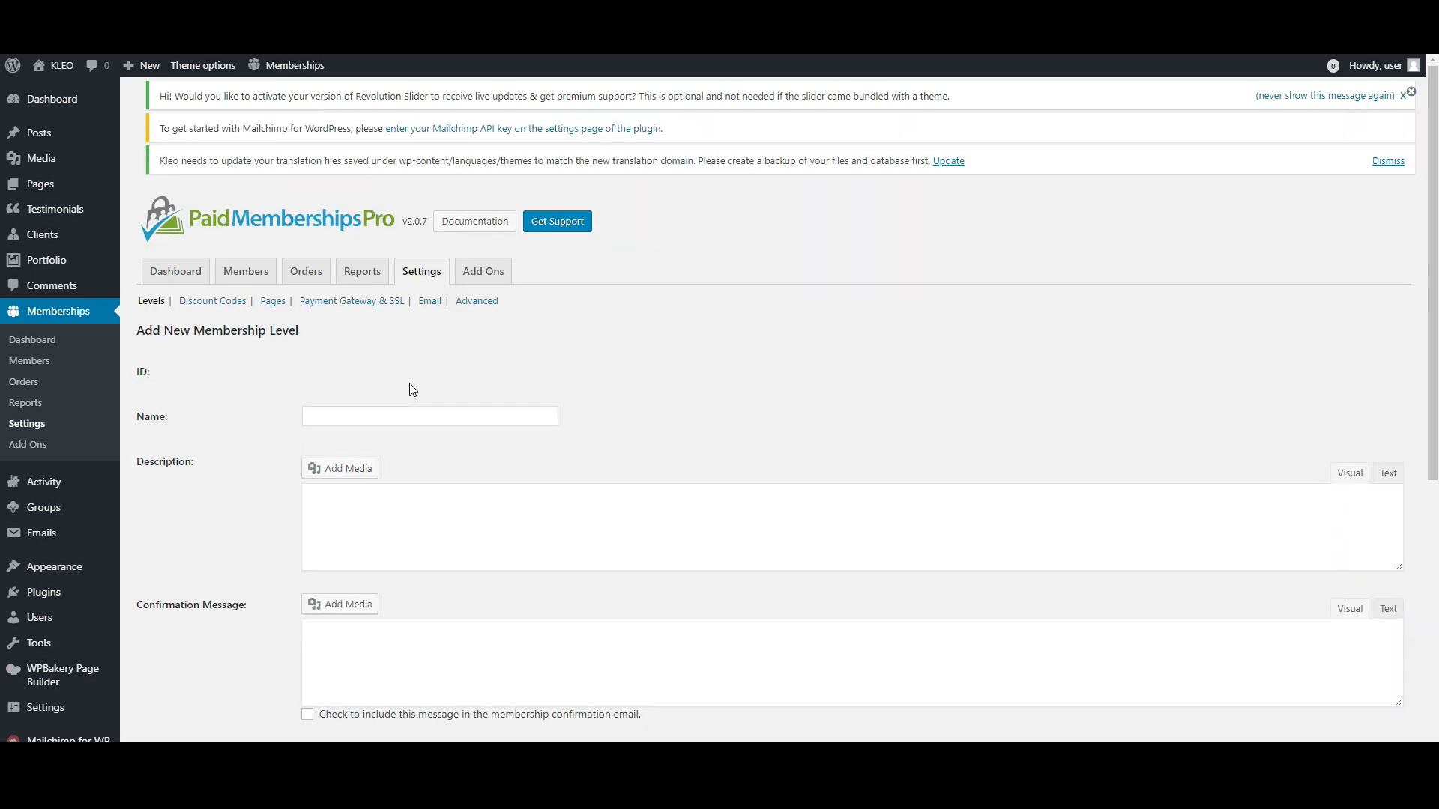
type("VIP")
left_click(453, 580)
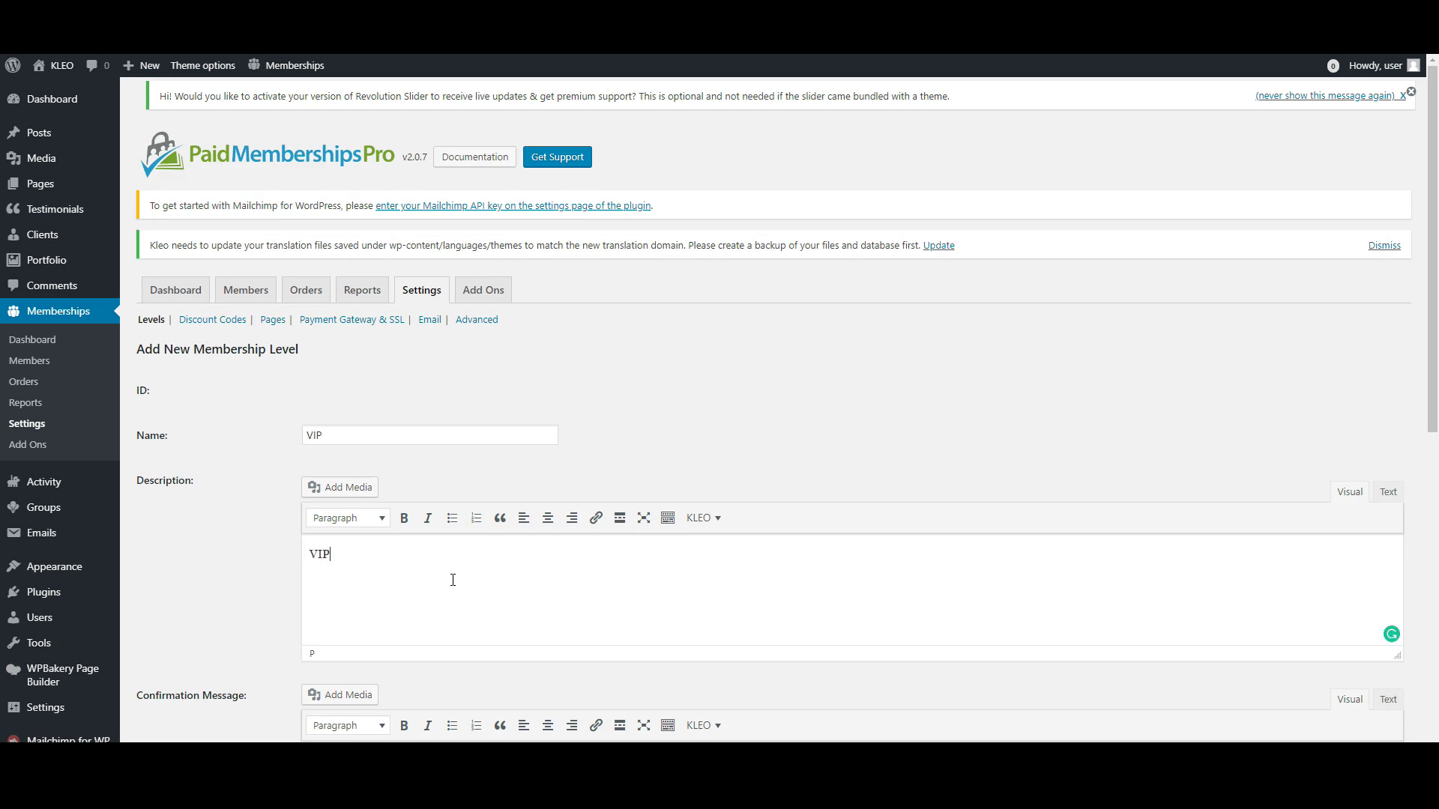
type("VIP Membership")
scroll(454, 582, "down", 3)
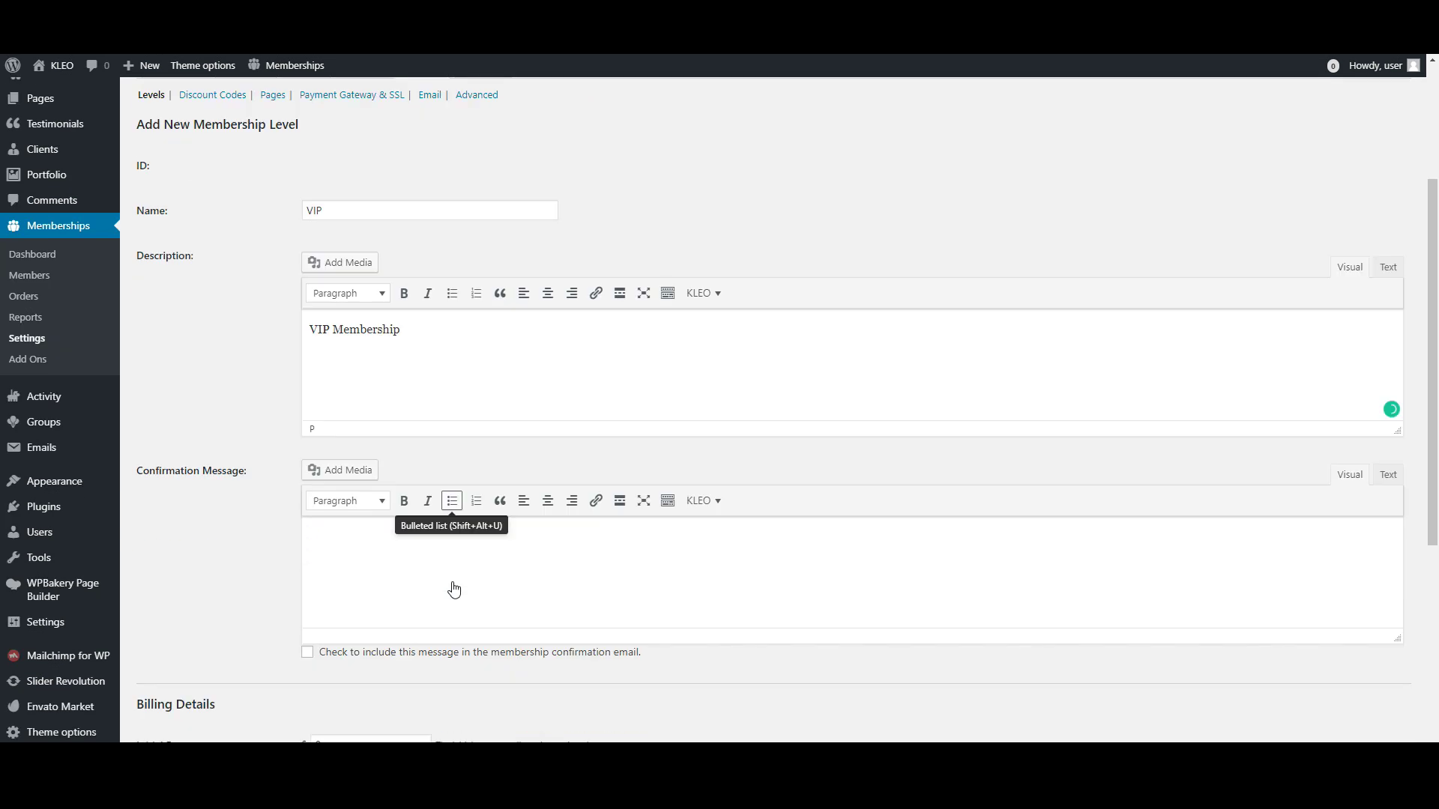
- Set the VIP level's initial payment to $14 and enable a recurring subscription of $14 per 1 month
scroll(449, 553, "down", 4)
double_click(372, 448)
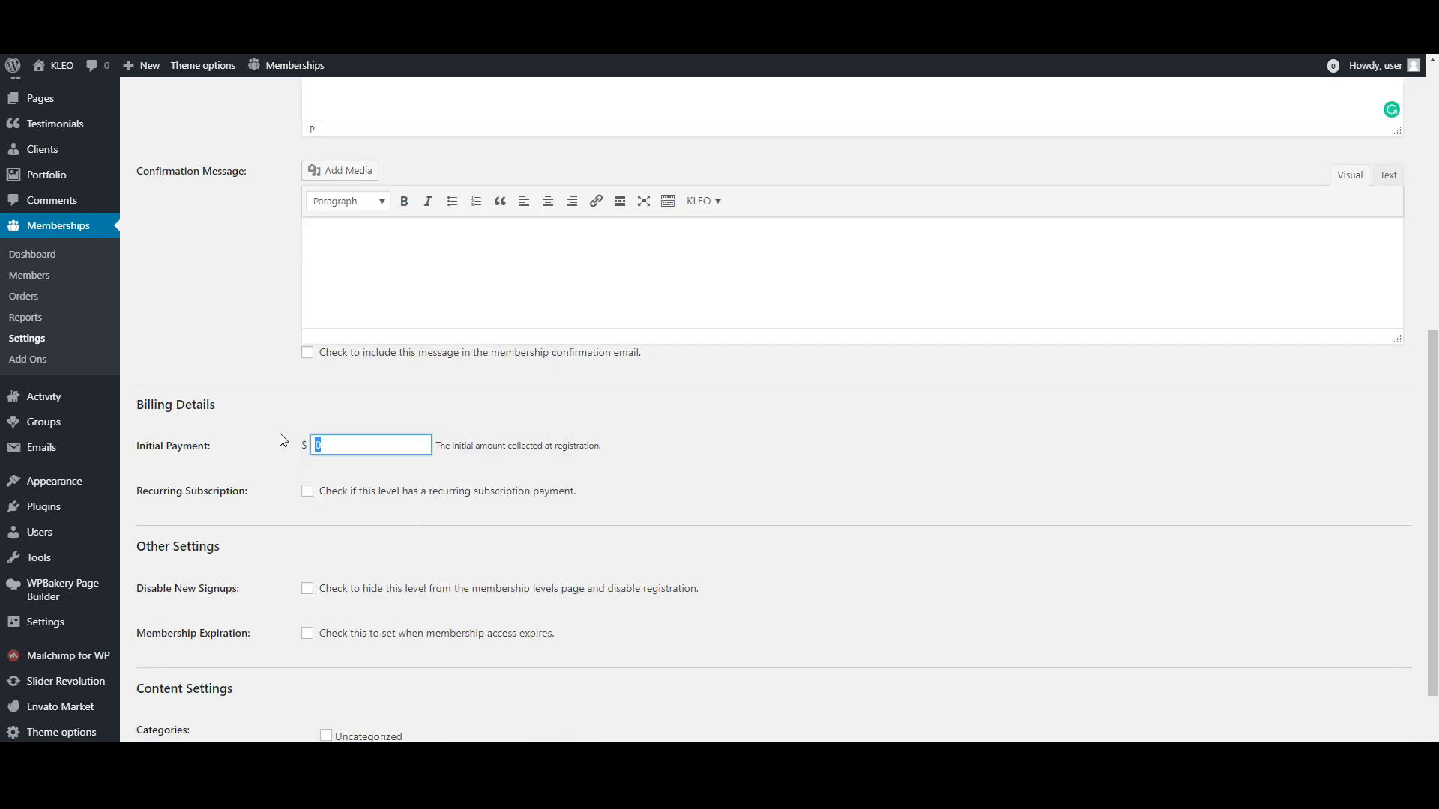
type("14")
left_click(307, 492)
left_click(326, 535)
left_click(622, 574)
scroll(481, 583, "down", 1)
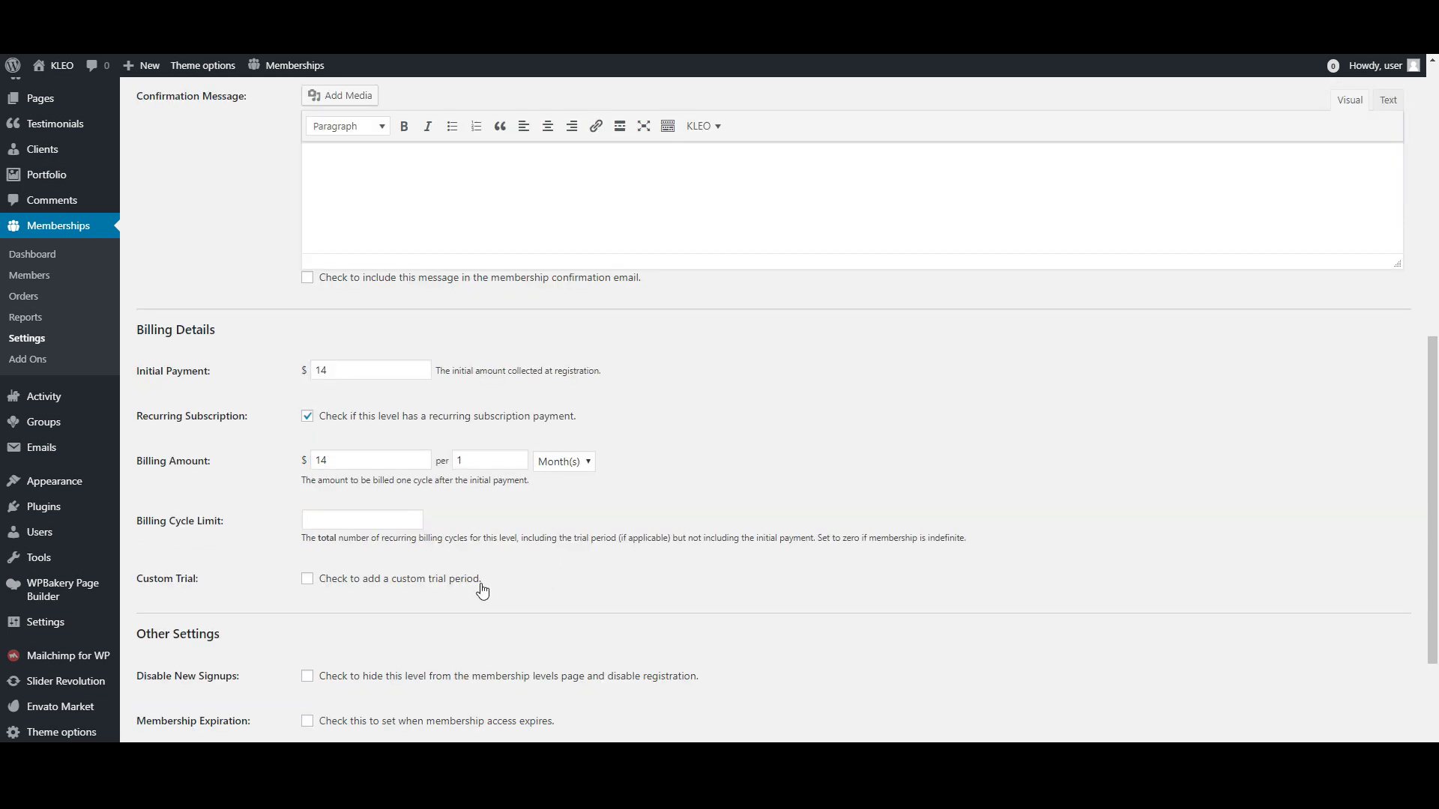
- Set the VIP level's billing cycle limit to 0 and save the level
left_click(358, 523)
type("0")
left_click(349, 591)
scroll(315, 644, "down", 1)
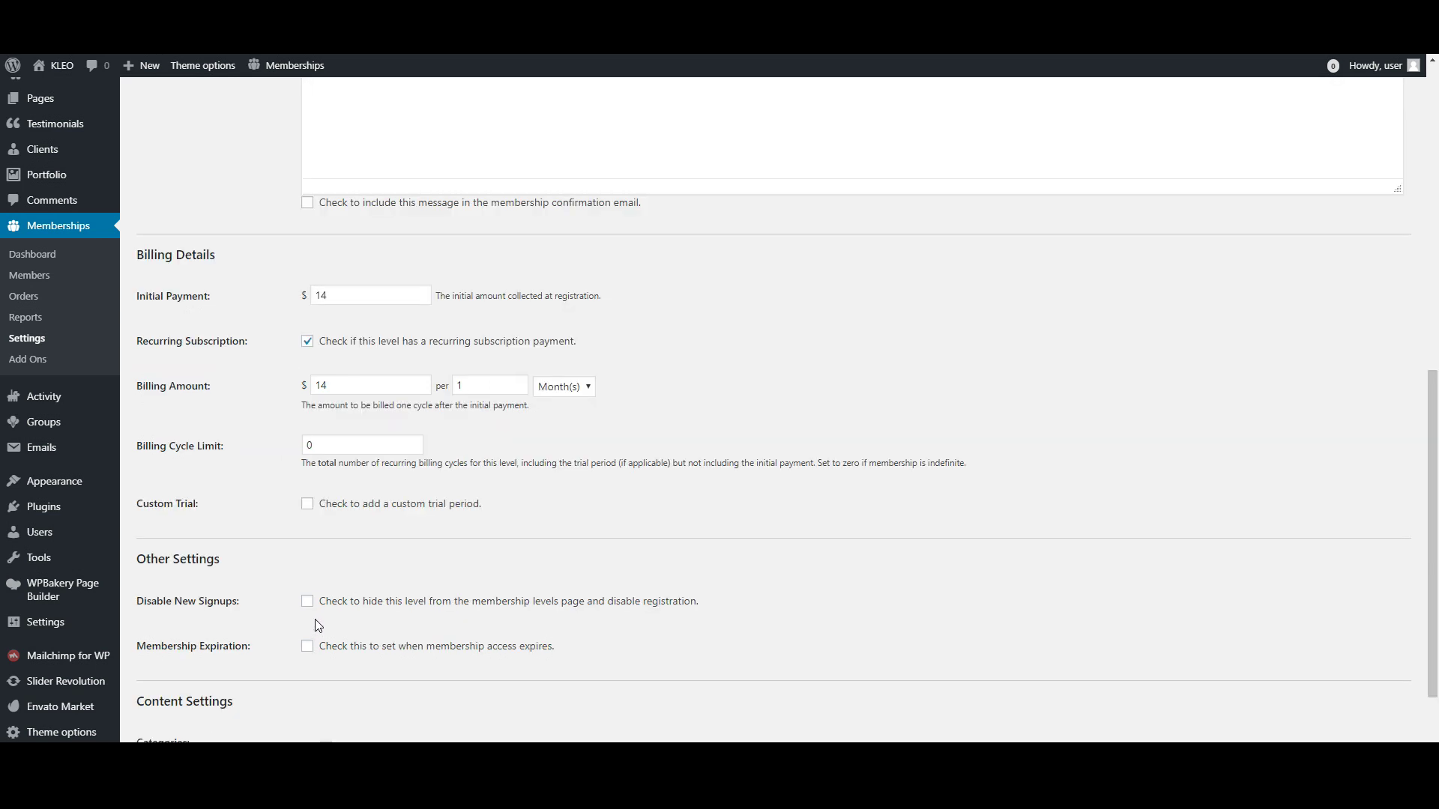
scroll(313, 636, "down", 2)
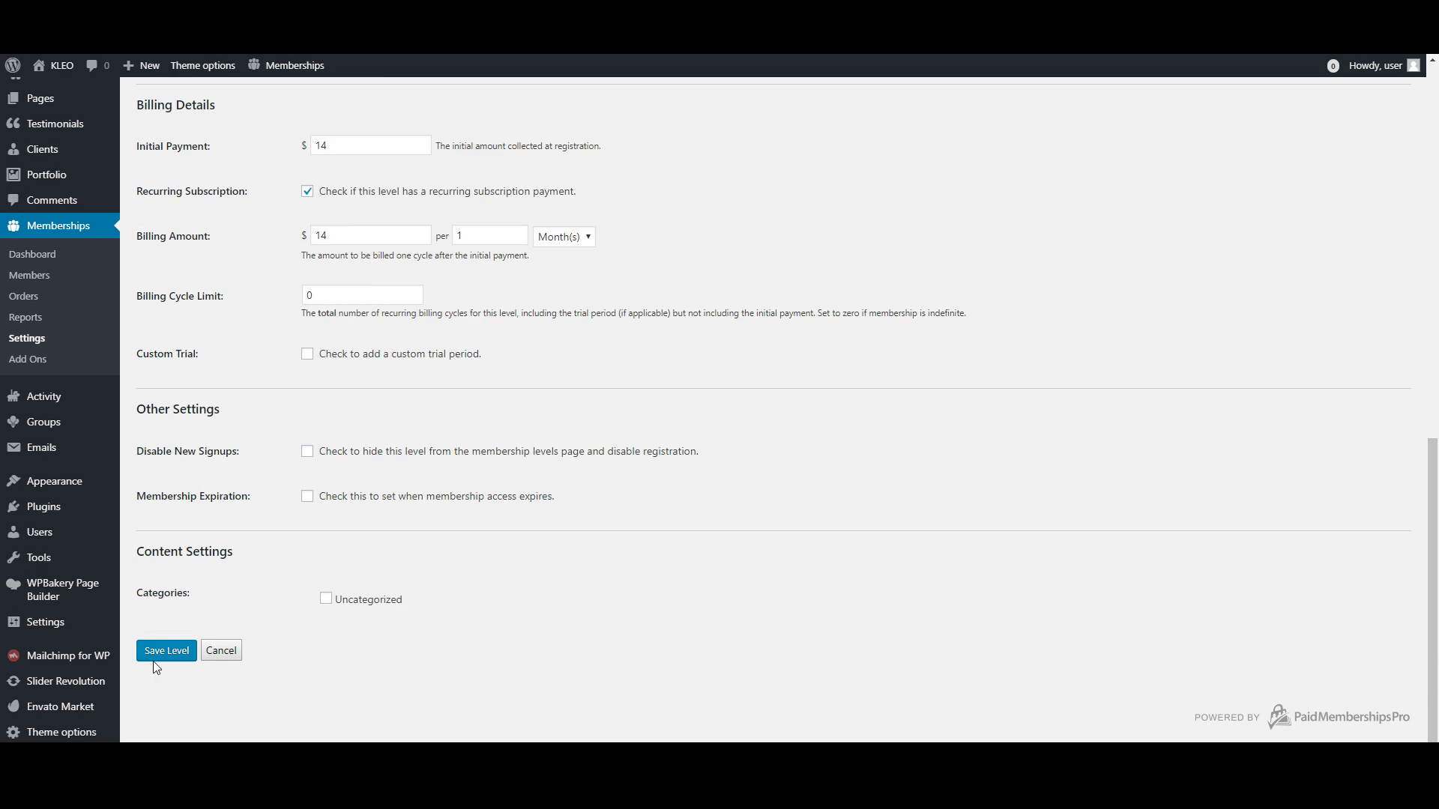
left_click(153, 658)
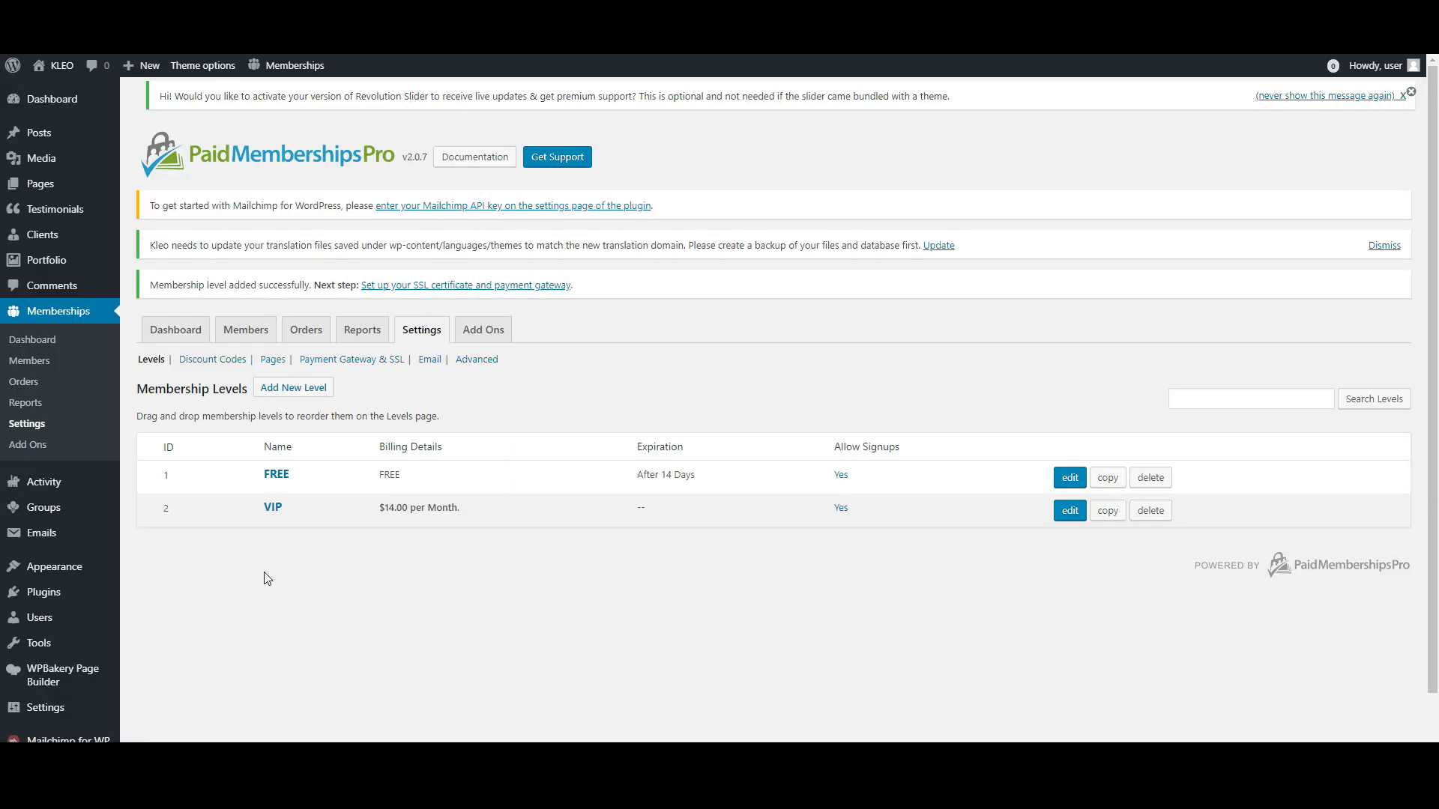
- Set the theme's Main Layout to one column without sidebars, save the changes, and reload the Membership Levels page
scroll(267, 581, "down", 2)
mouse_move(75, 732)
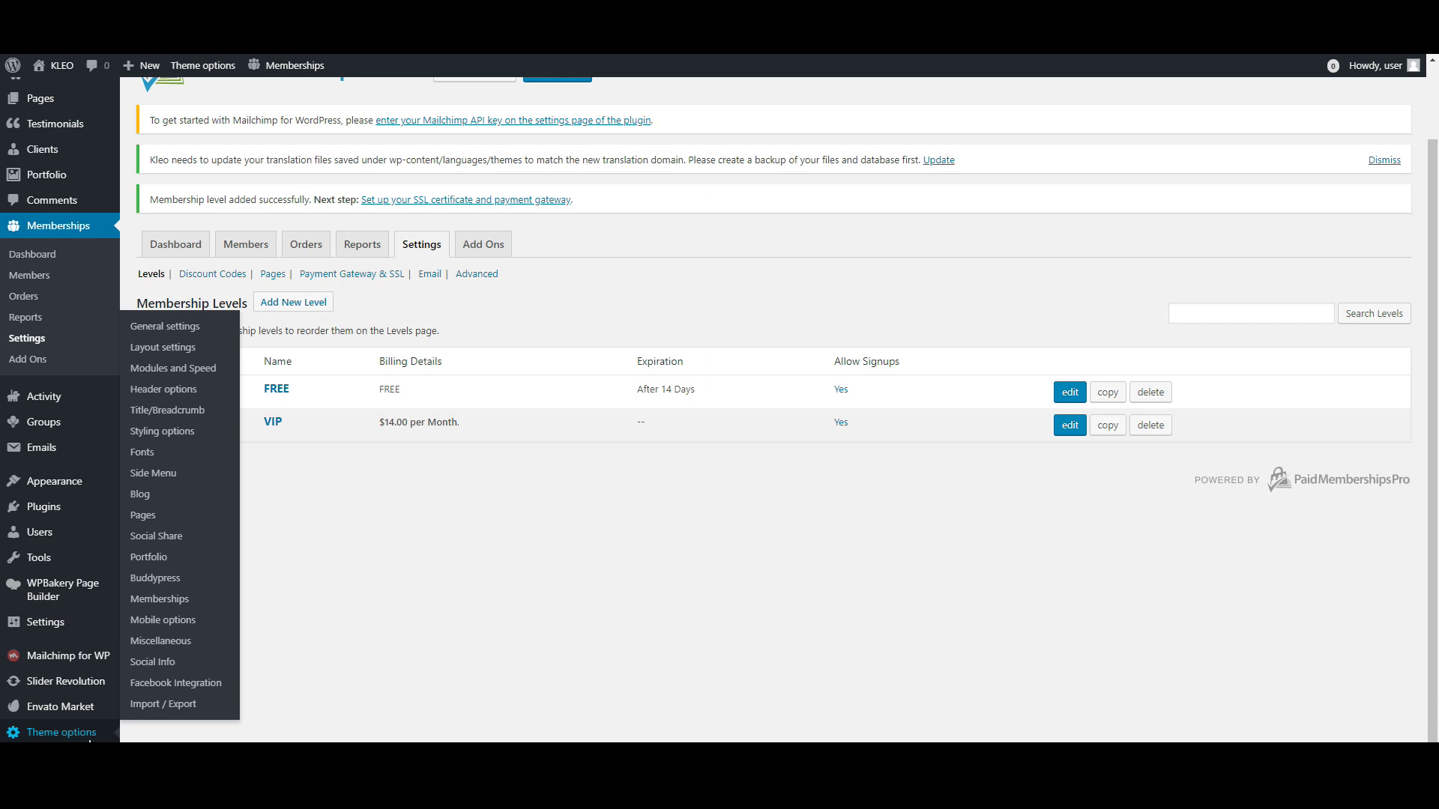
left_click(162, 347)
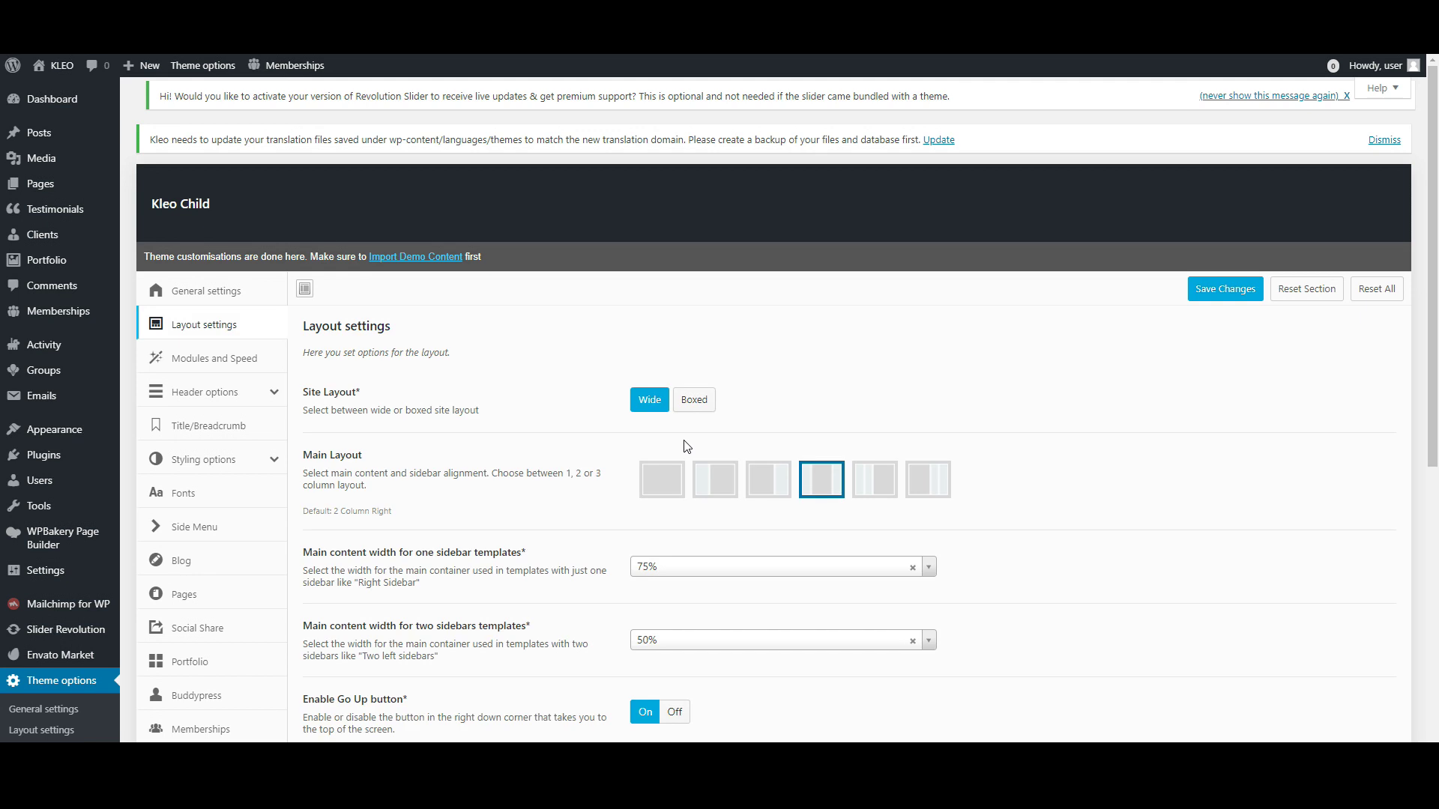
left_click(661, 483)
left_click(1214, 287)
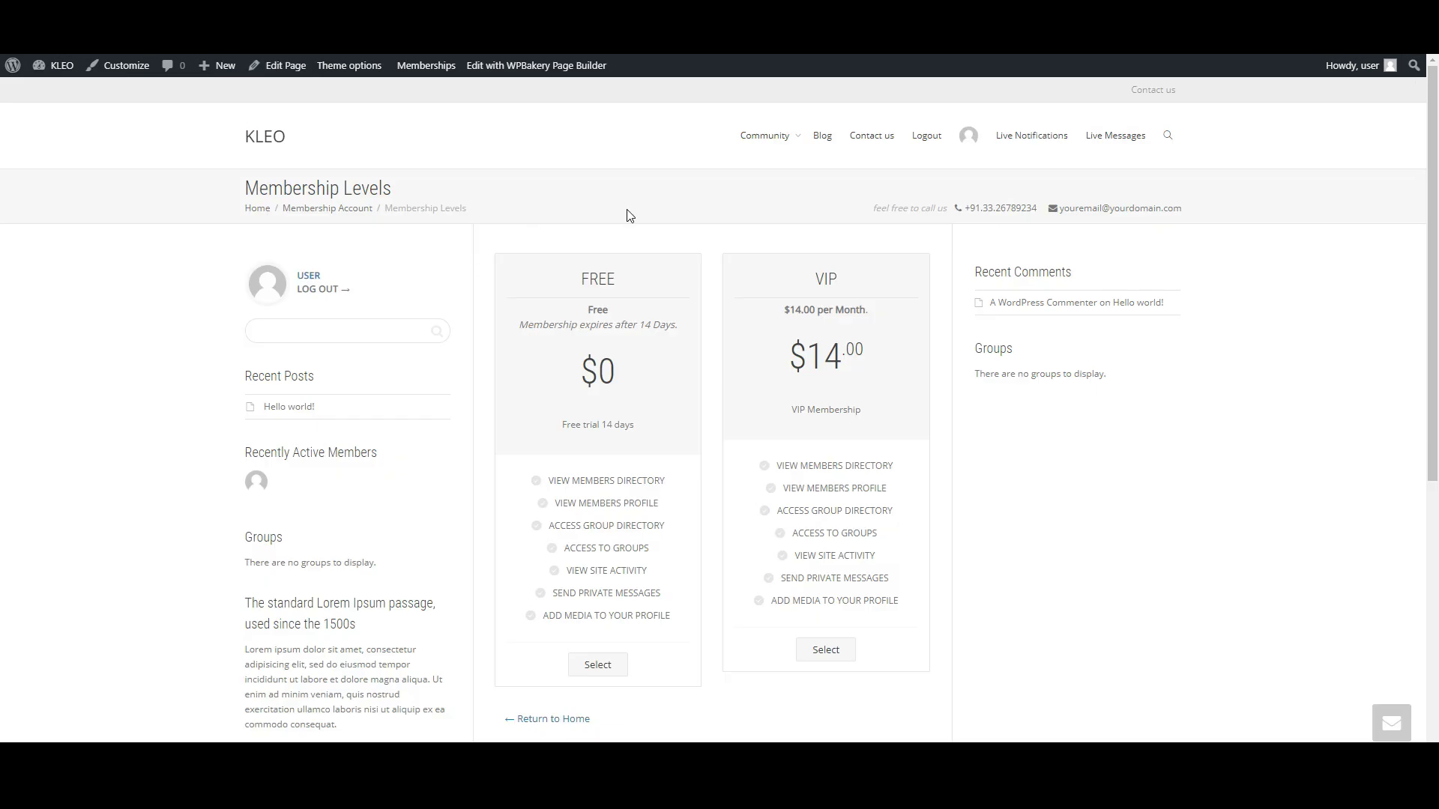
key("F5")
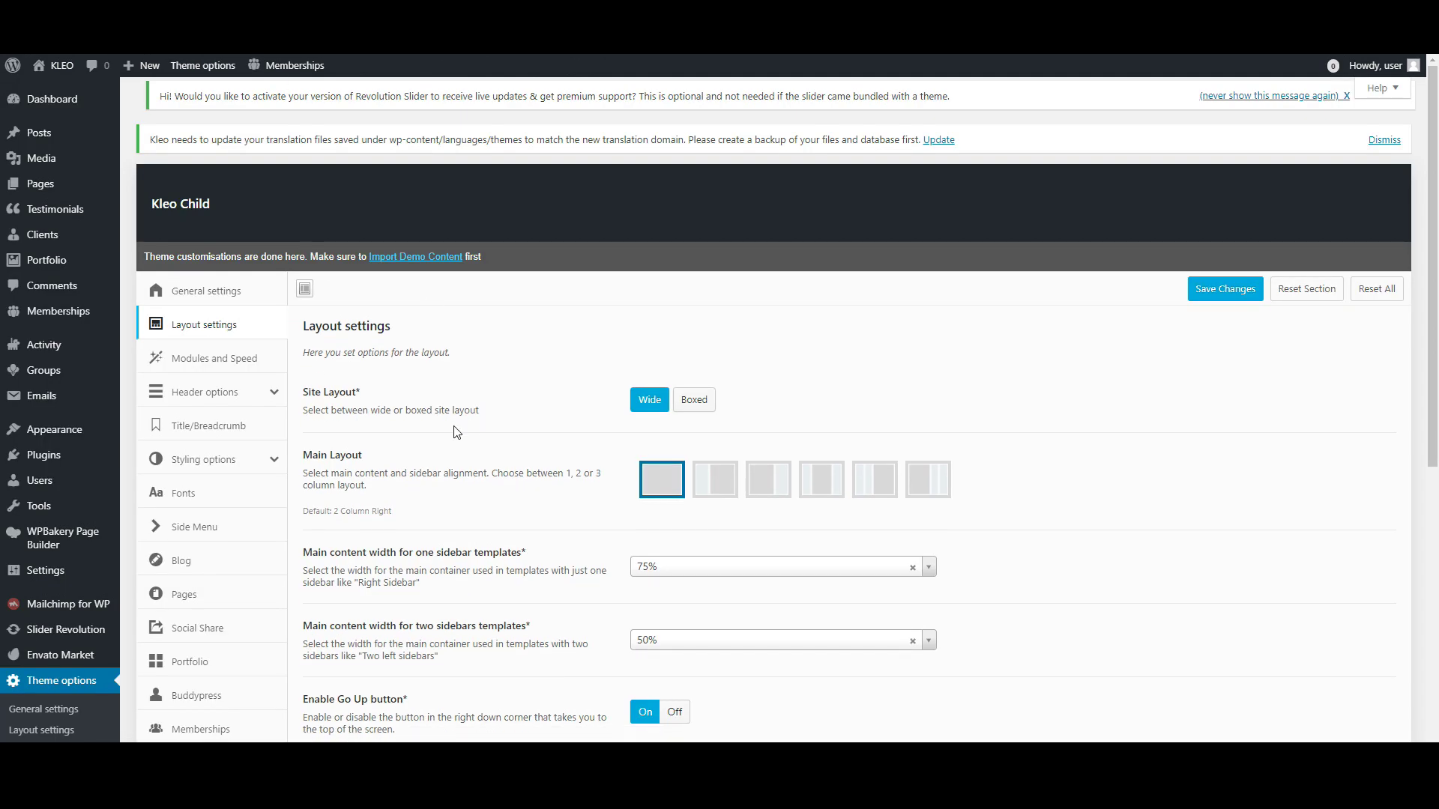
- In the theme's Memberships options, set Members directory restriction to Restrict Certain Levels for FREE and VIP
scroll(457, 432, "down", 3)
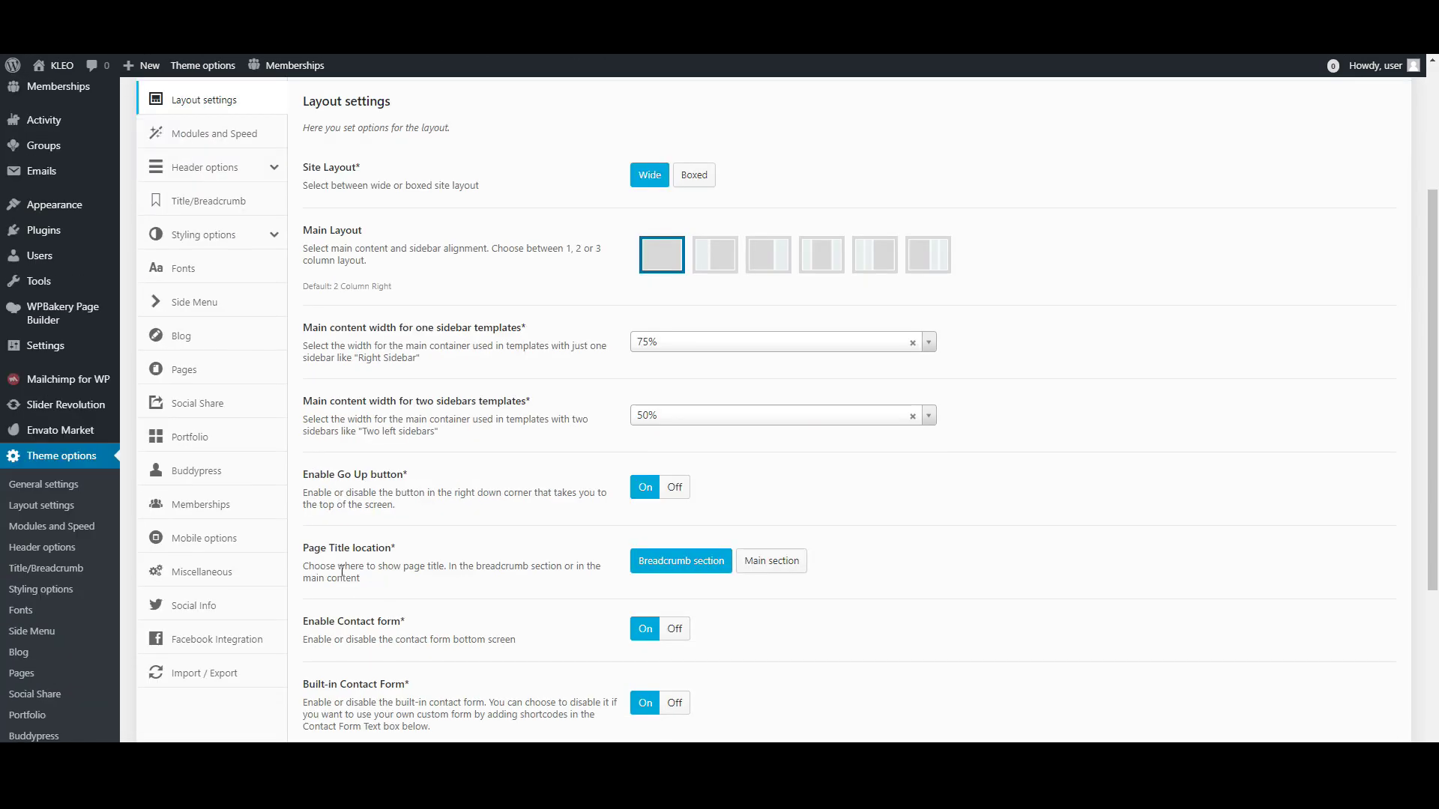
left_click(201, 507)
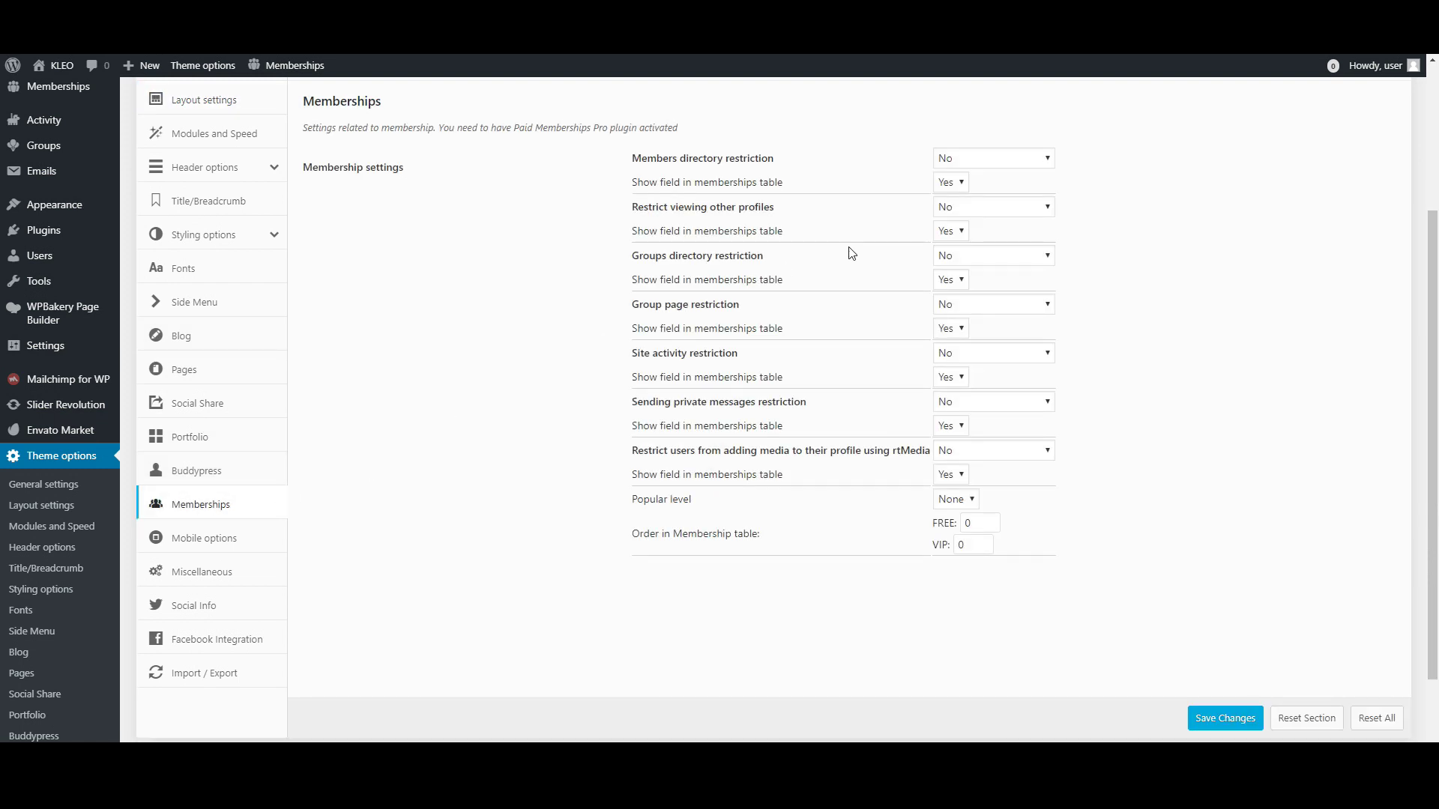
left_click(992, 163)
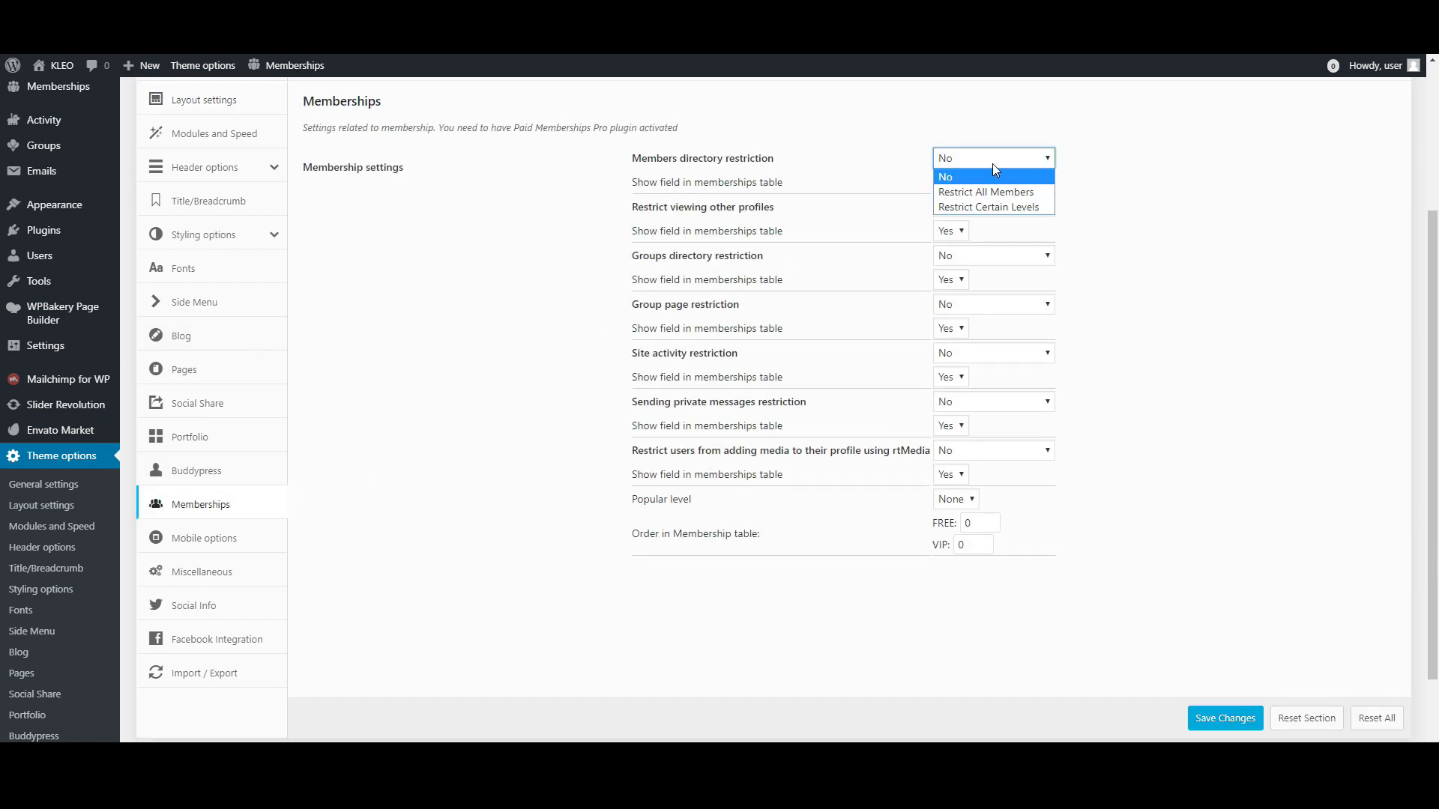
left_click(1006, 216)
left_click(947, 223)
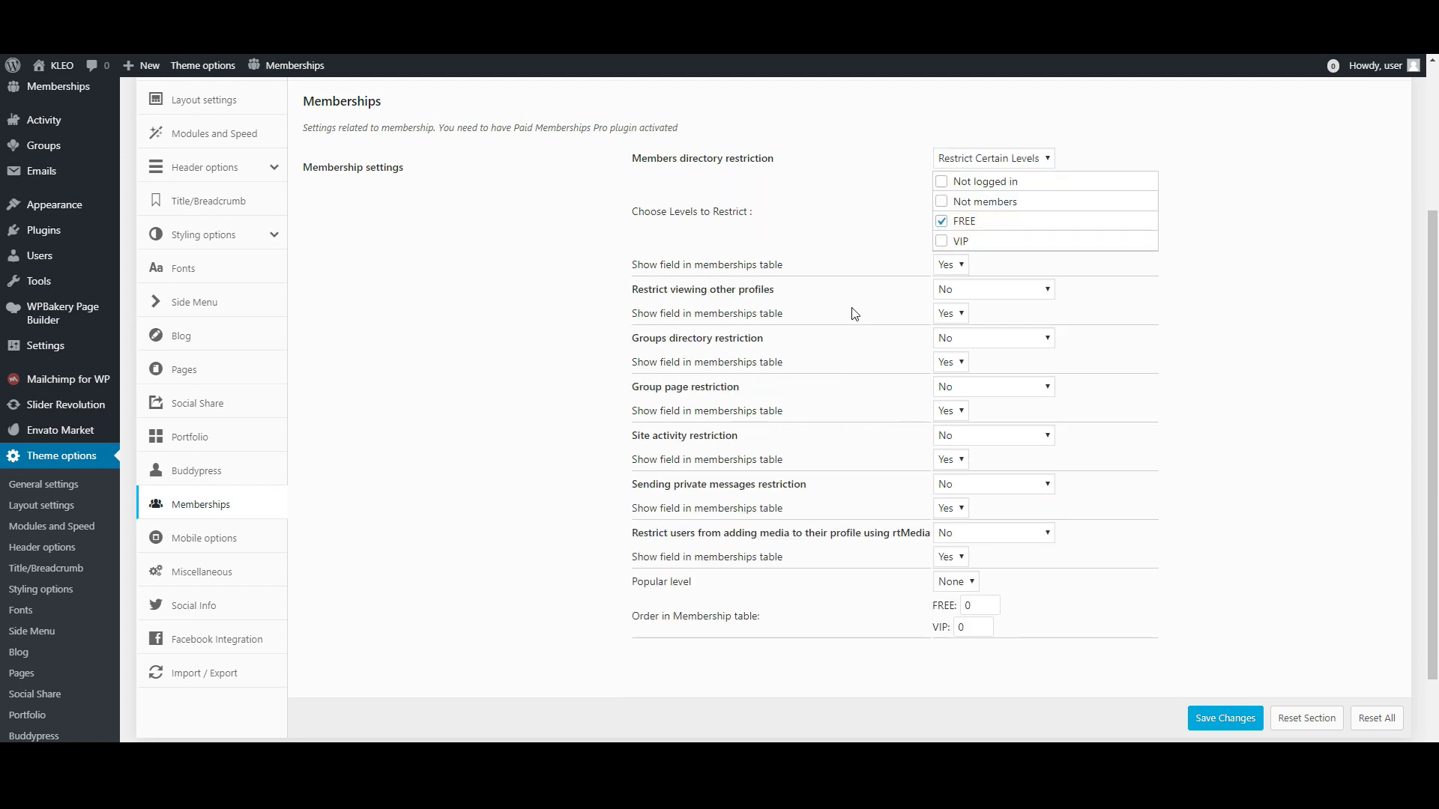
left_click(942, 242)
- Set Restrict viewing other profiles and Groups directory restriction to Restrict Certain Levels, choosing VIP for both
left_click(977, 292)
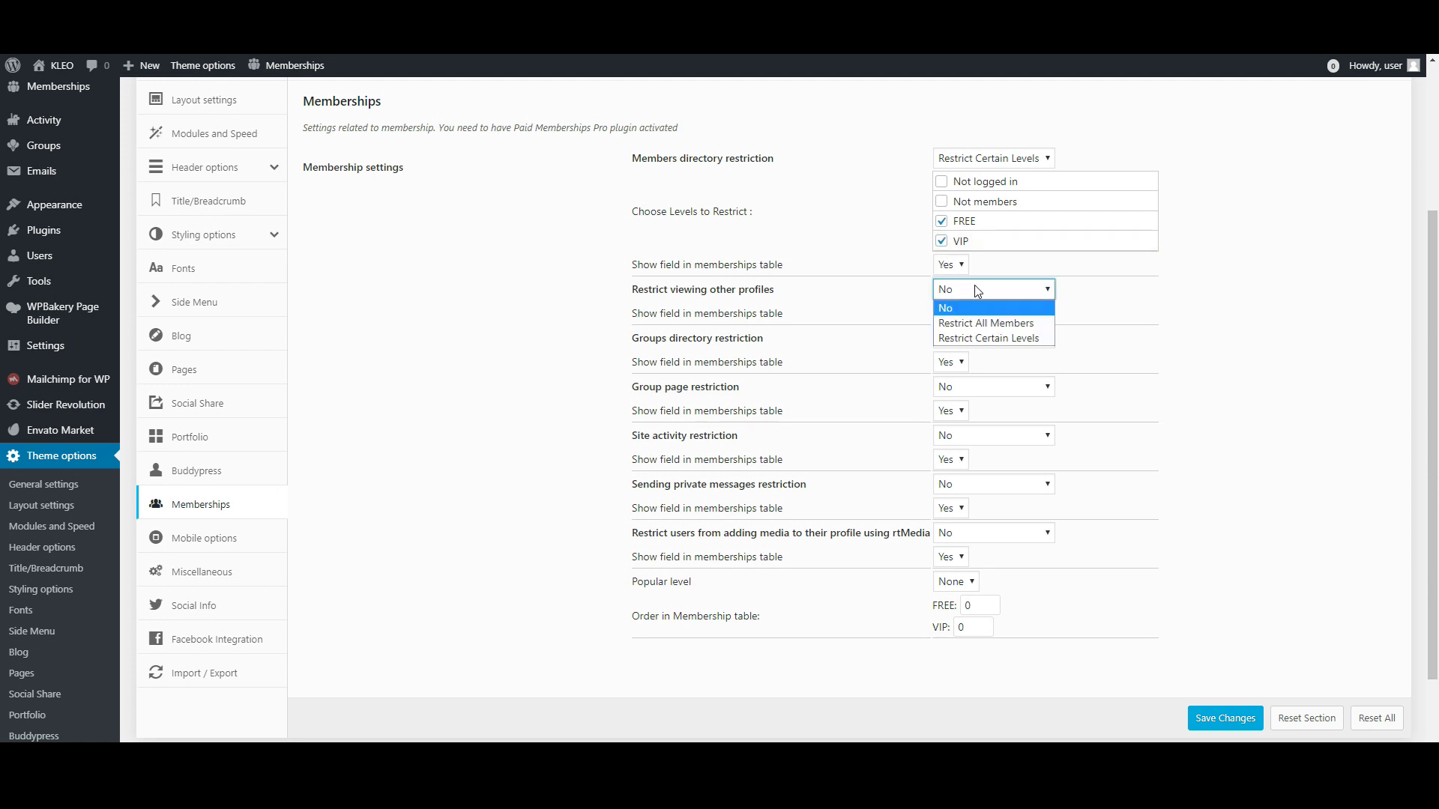
left_click(982, 338)
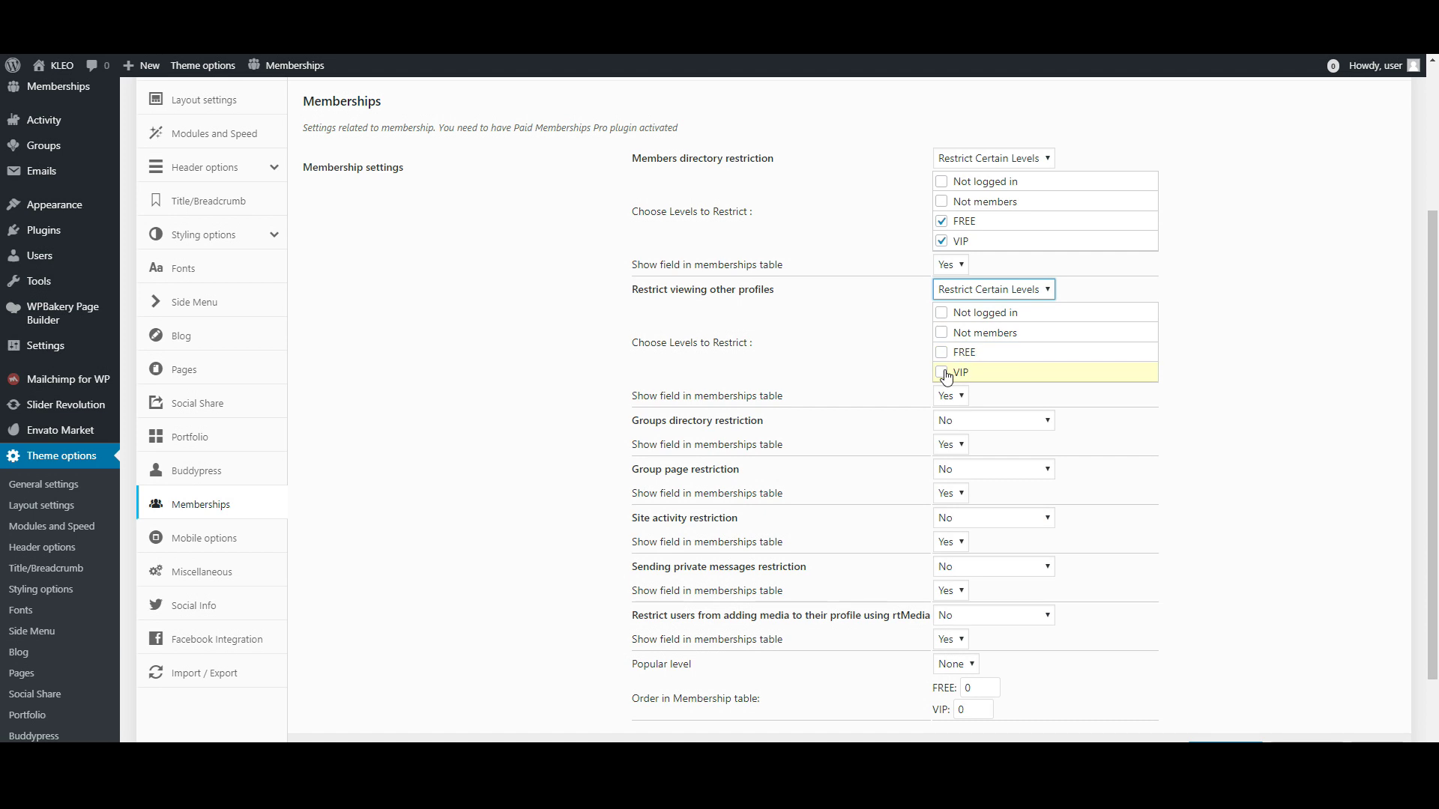
left_click(944, 373)
left_click(990, 425)
left_click(988, 466)
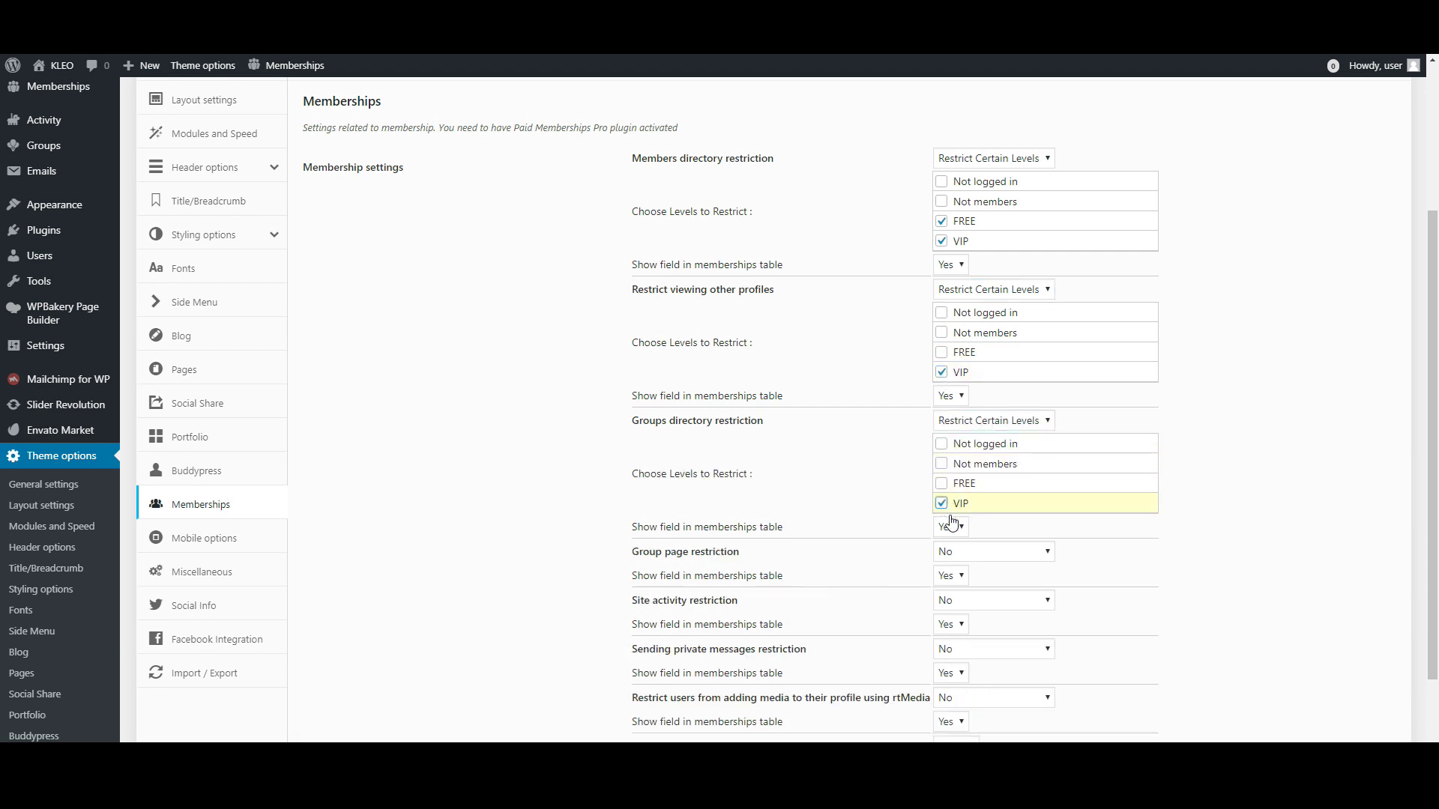
left_click(942, 504)
- Save the membership restrictions and reload the Membership Levels page to review the pricing table
scroll(1275, 597, "down", 3)
left_click(1229, 710)
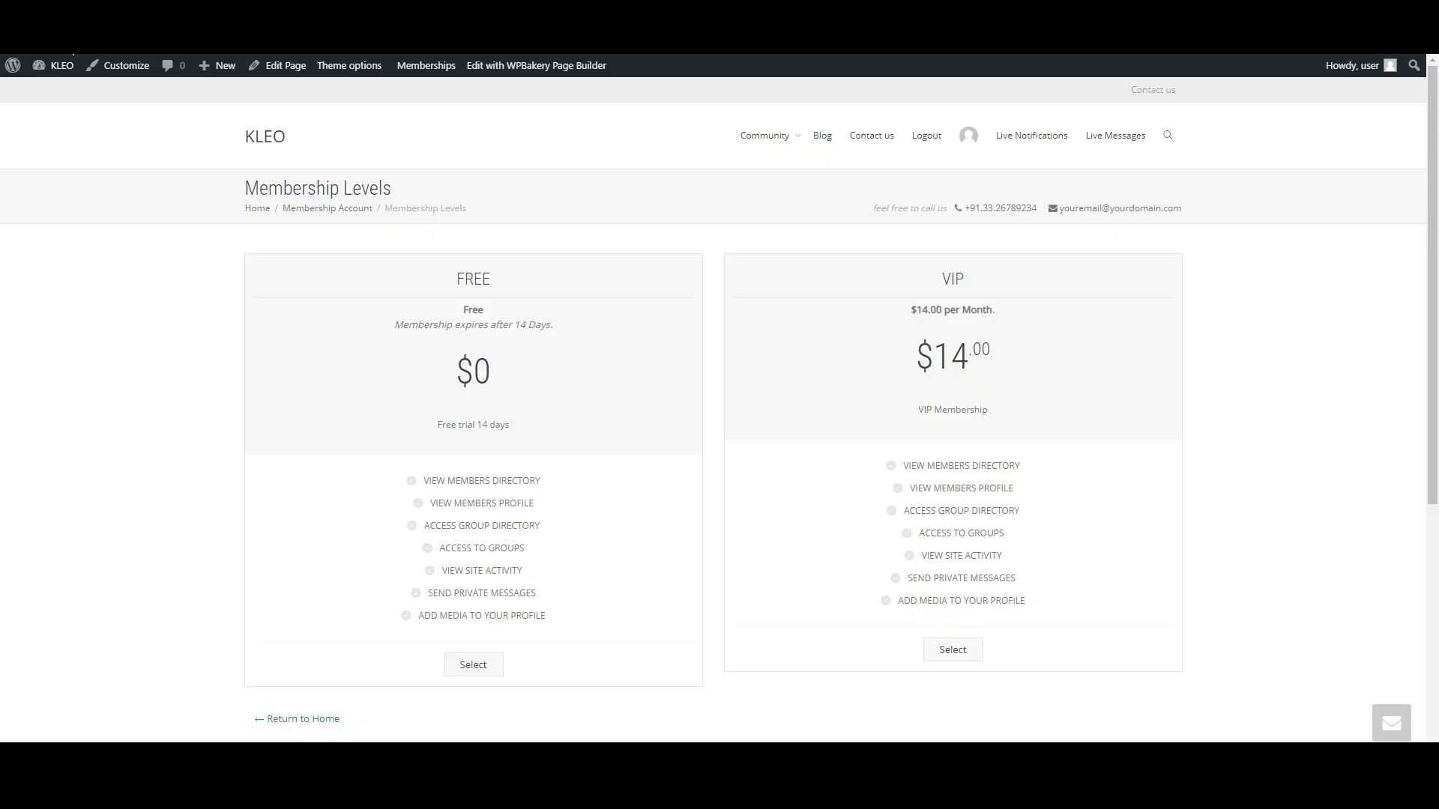
key("F5")
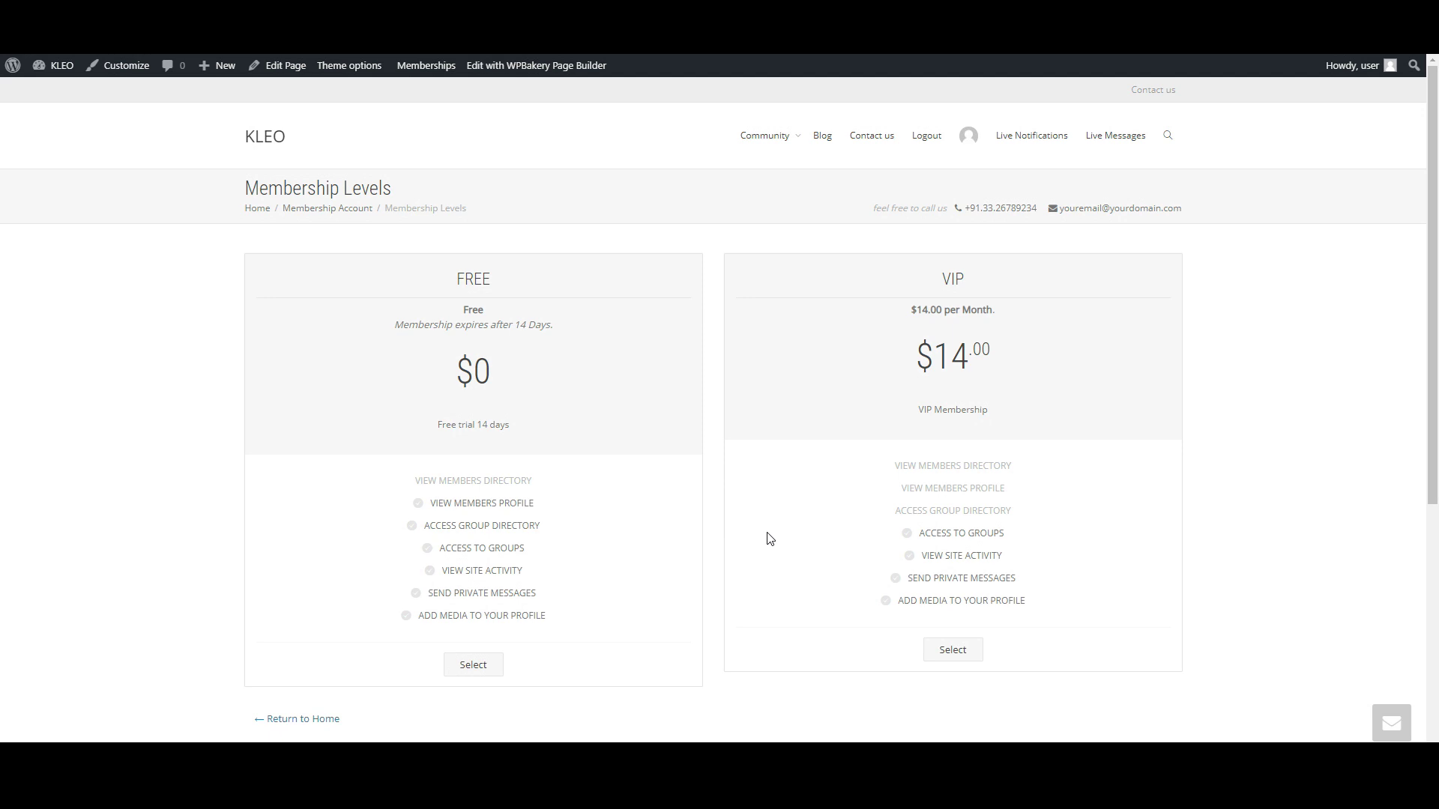
scroll(667, 488, "down", 2)
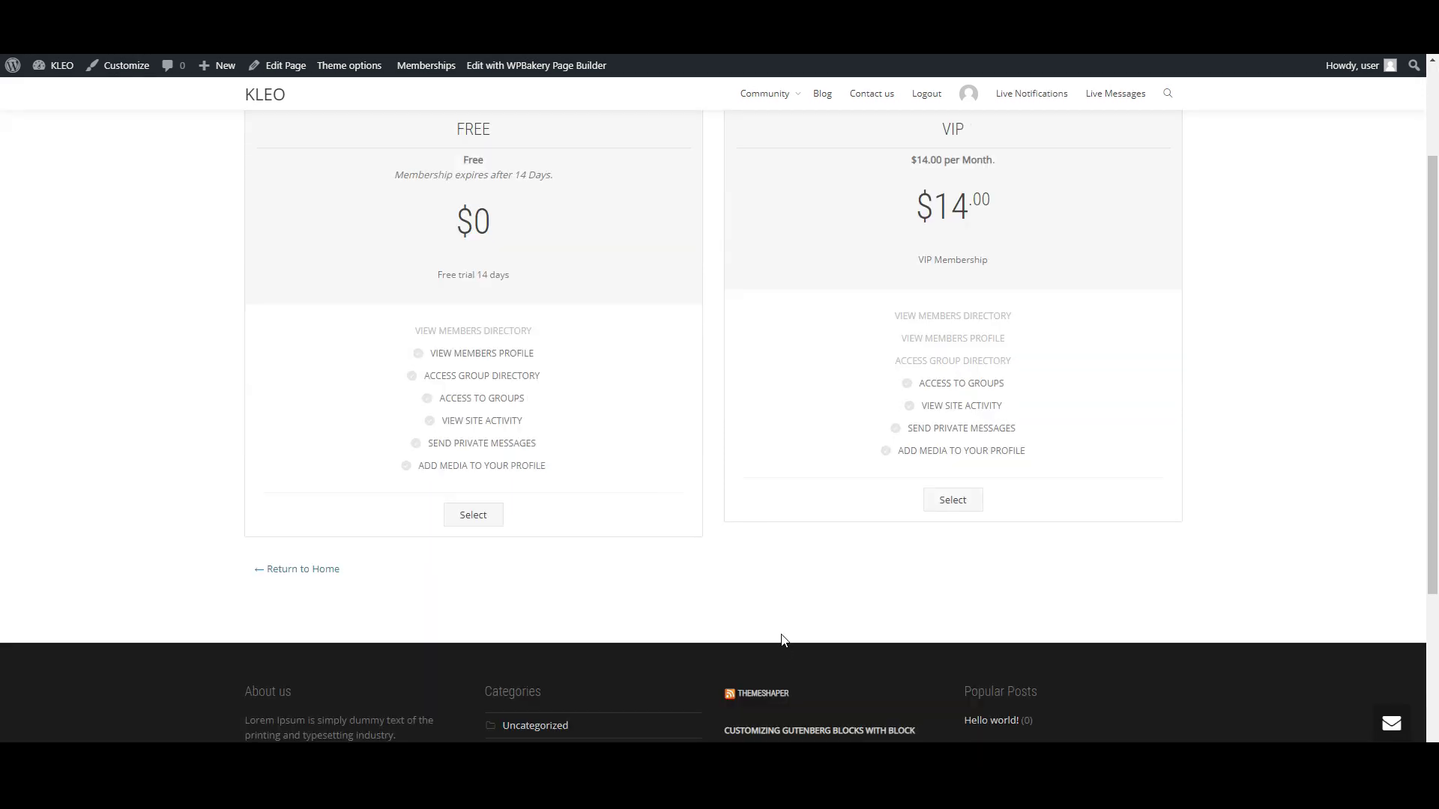
scroll(824, 613, "up", 2)
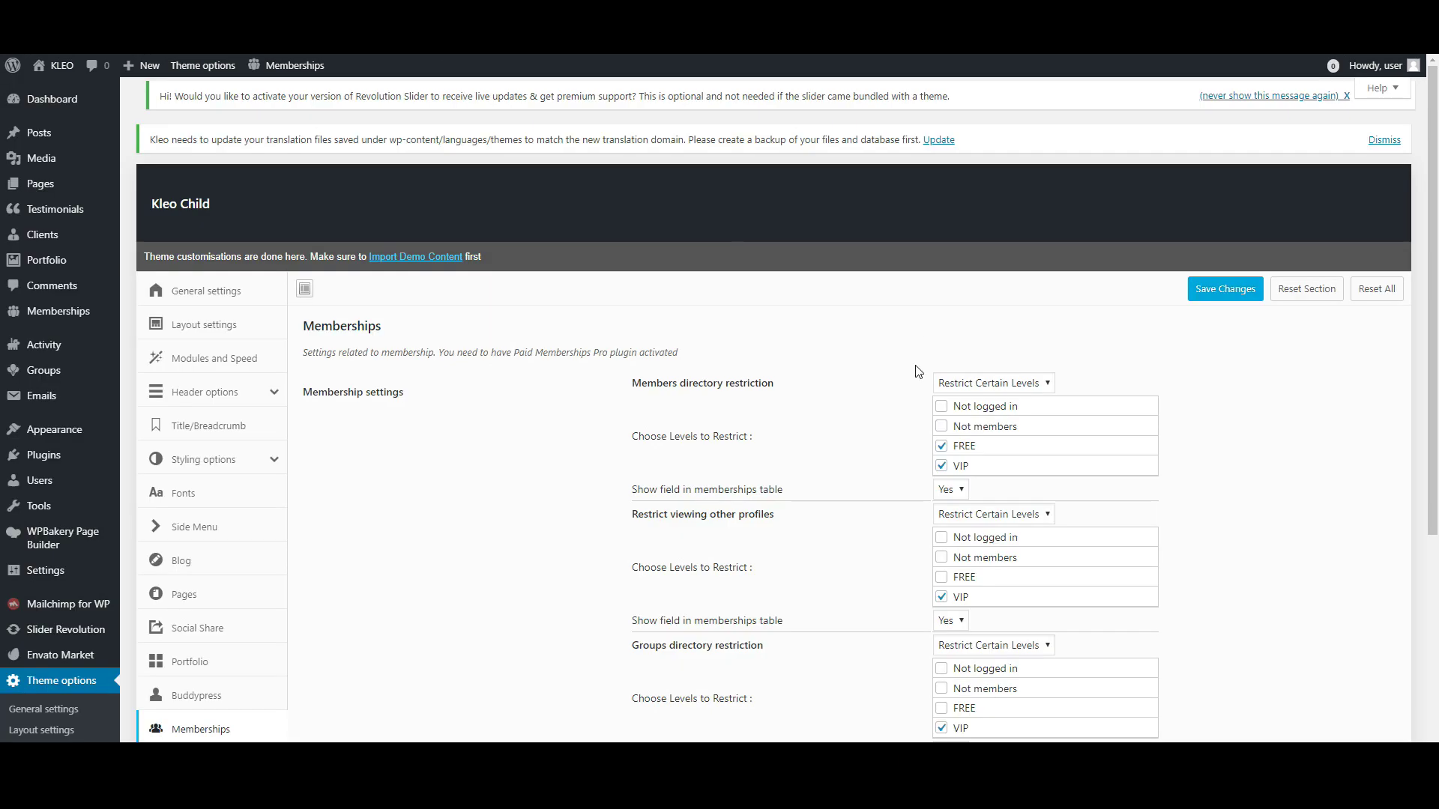
- Set both Groups directory restriction and Restrict viewing other profiles to Restrict All Members
scroll(918, 372, "down", 3)
left_click(962, 346)
left_click(978, 376)
left_click(962, 216)
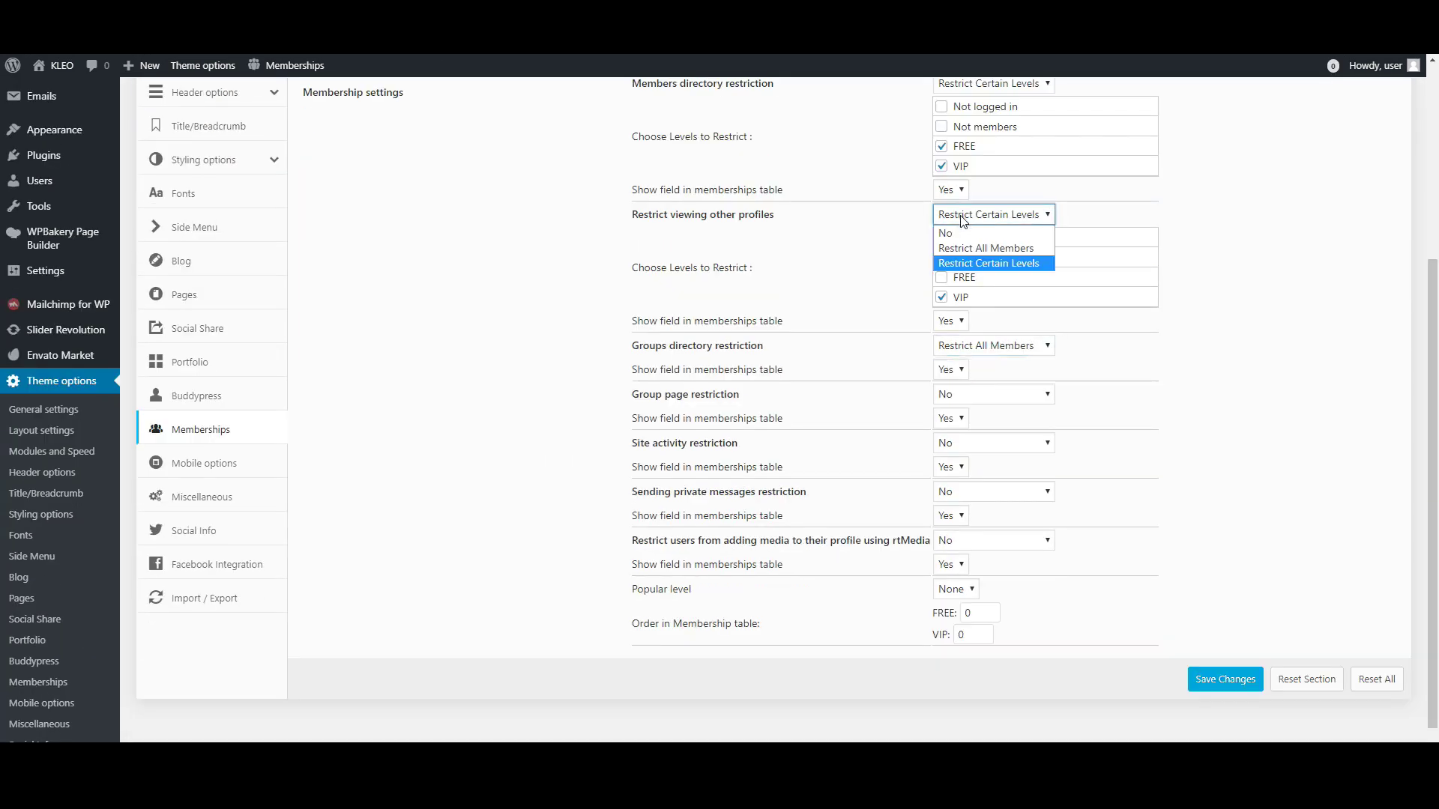
left_click(974, 249)
- Set the membership table order to FREE 2 and VIP 1, make VIP the popular level, and save the changes
double_click(986, 525)
type("2")
key("Tab")
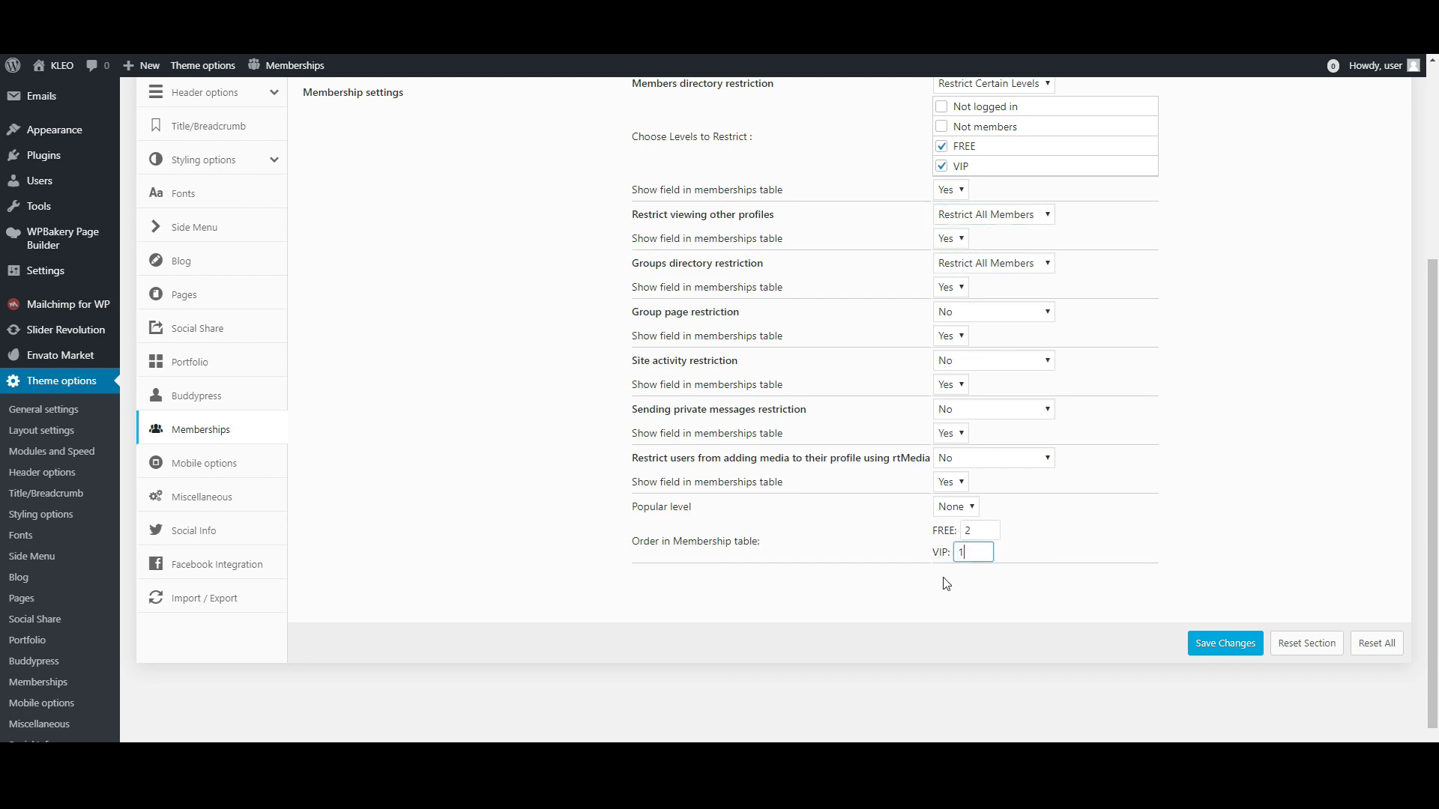
triple_click(943, 530)
left_click(954, 507)
left_click(959, 555)
left_click(1058, 542)
left_click(1199, 649)
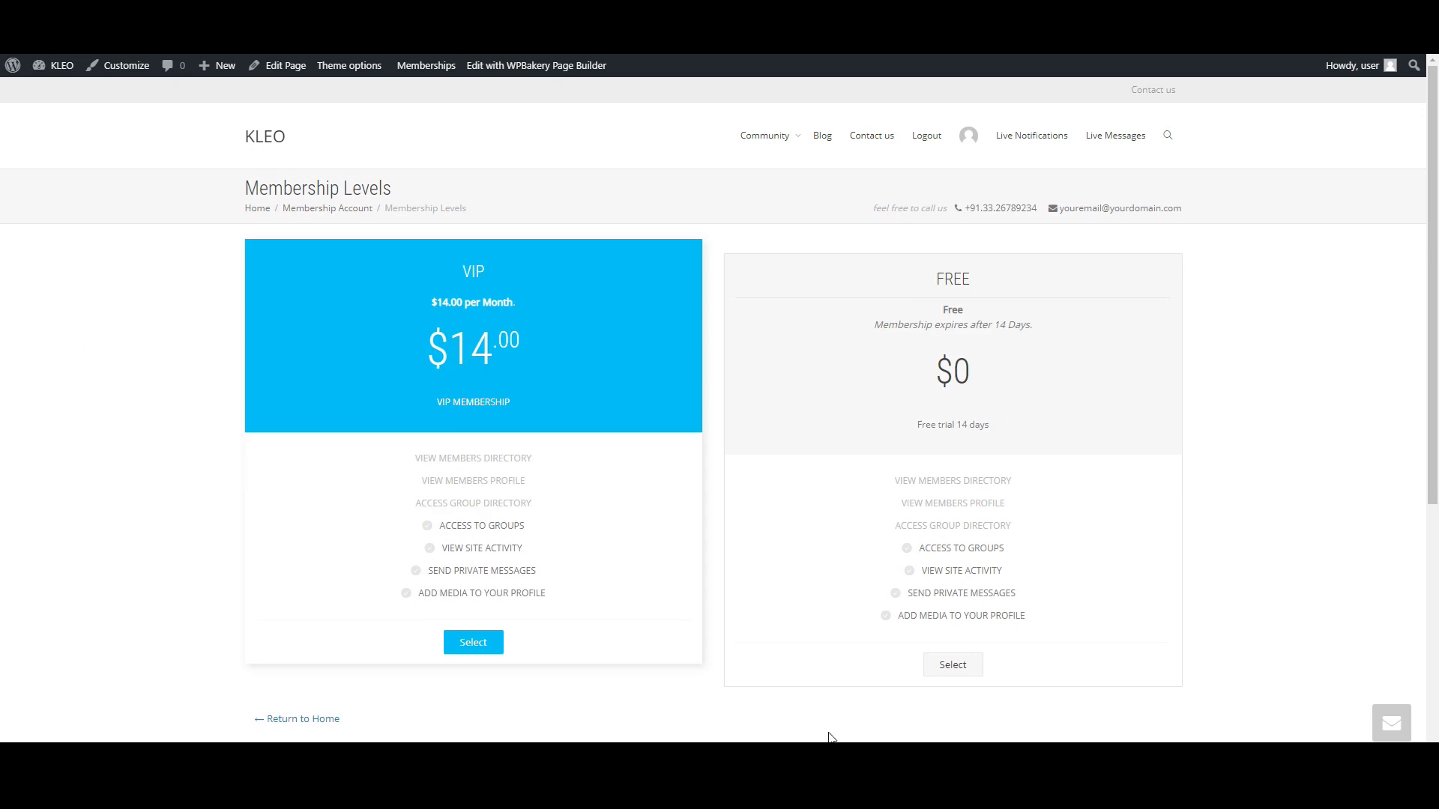
- Review the reordered pricing table on the Membership Levels page and the saved membership options
scroll(829, 735, "down", 3)
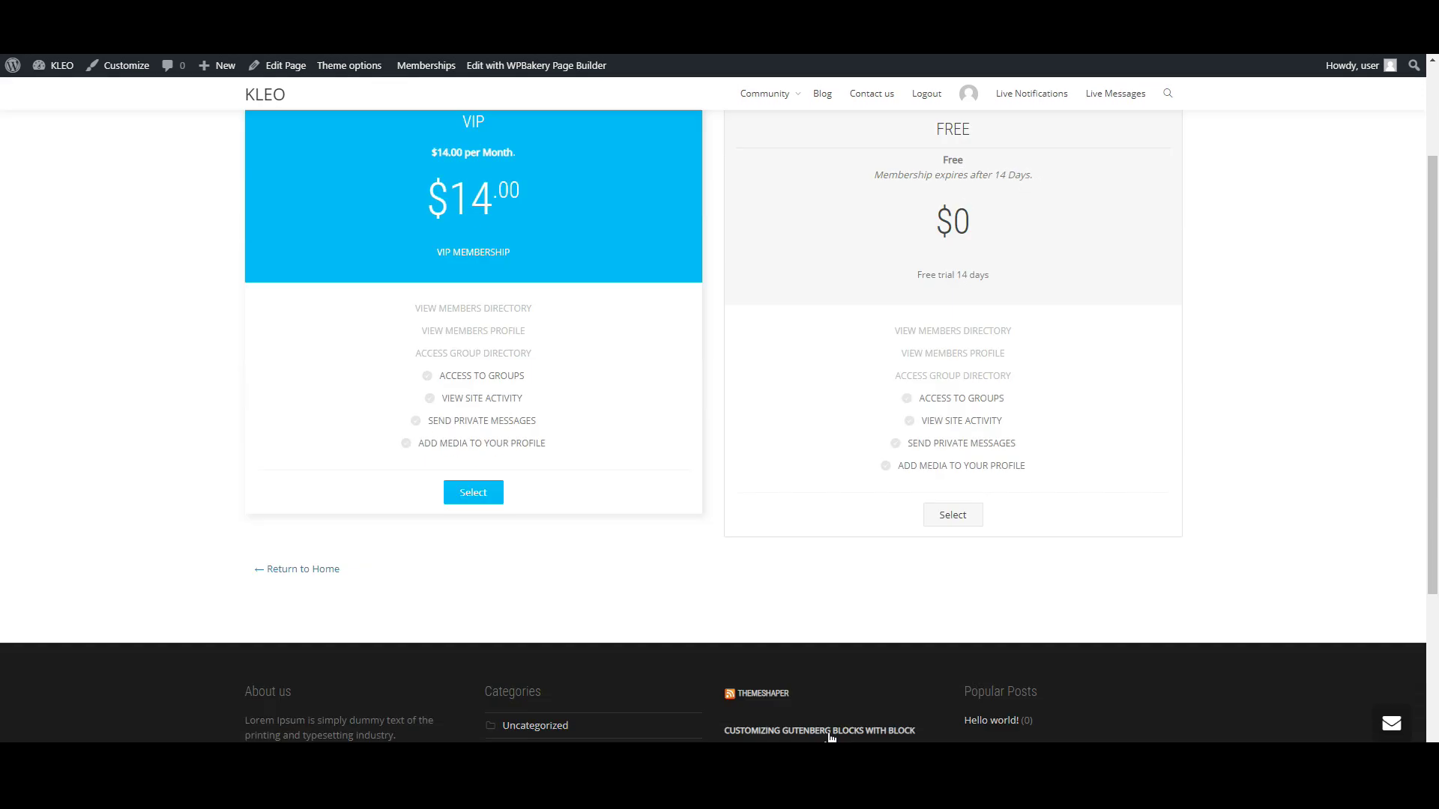
scroll(742, 674, "up", 3)
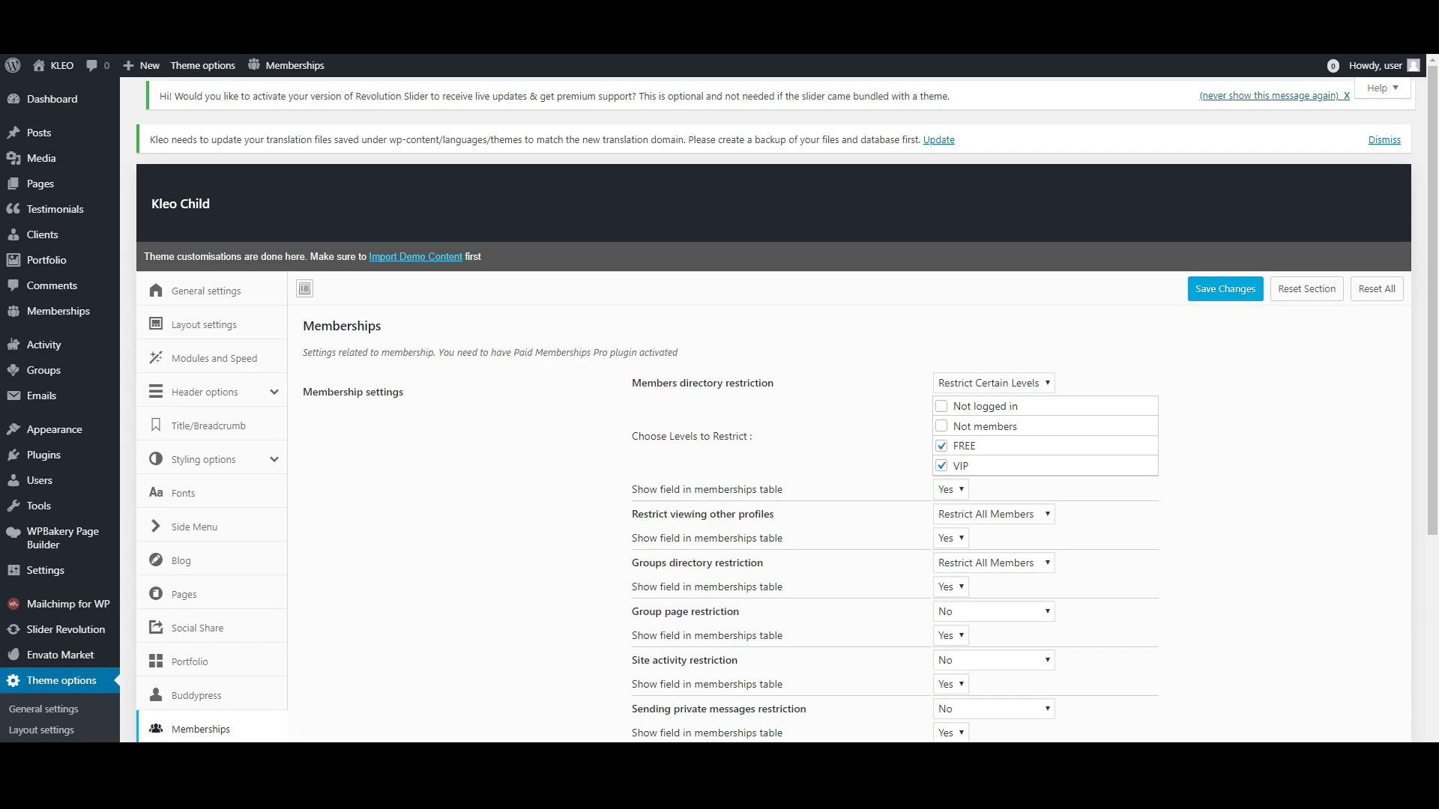
scroll(487, 592, "down", 3)
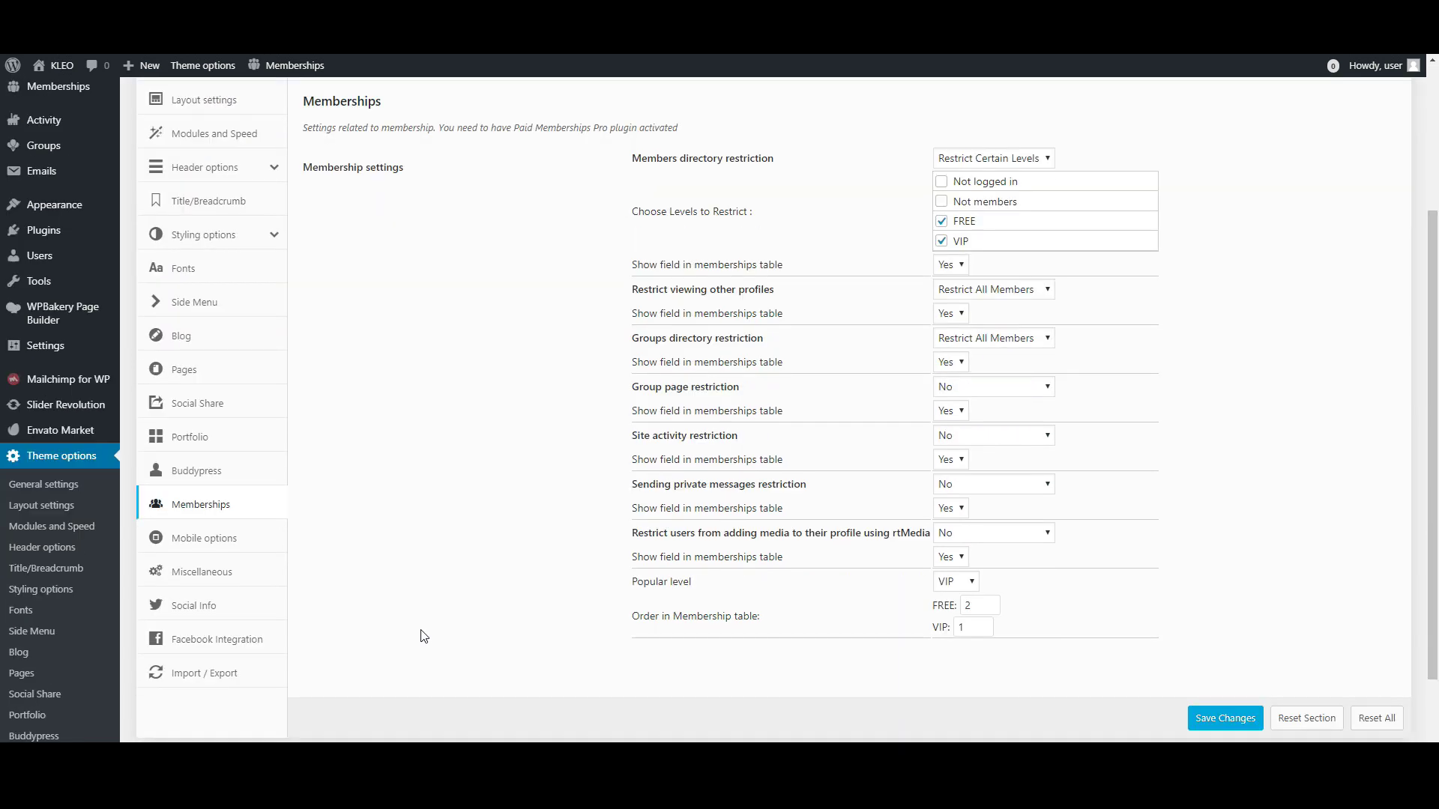
- Generate the required frontend membership pages automatically in the Paid Memberships Pro page settings
scroll(412, 618, "up", 3)
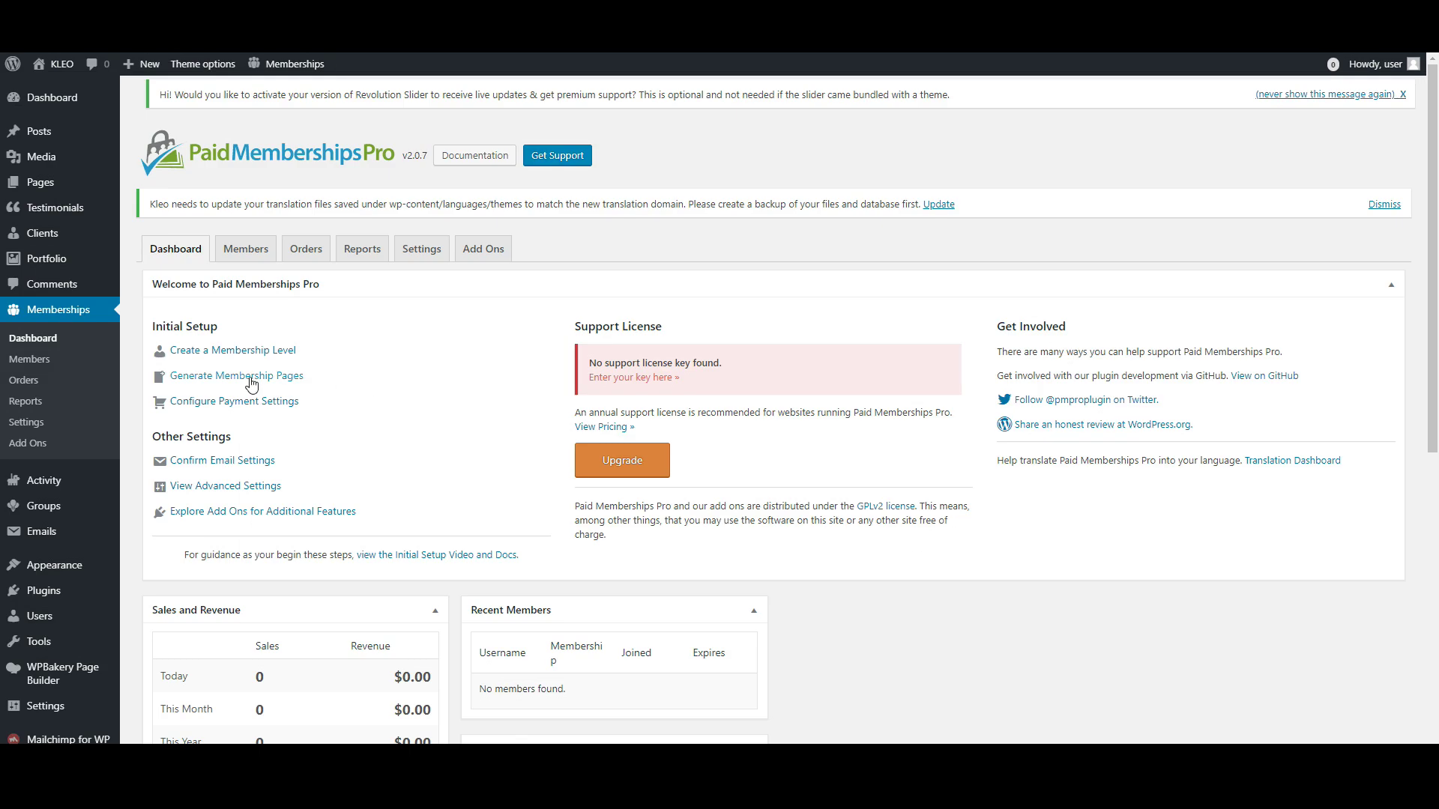
left_click(251, 378)
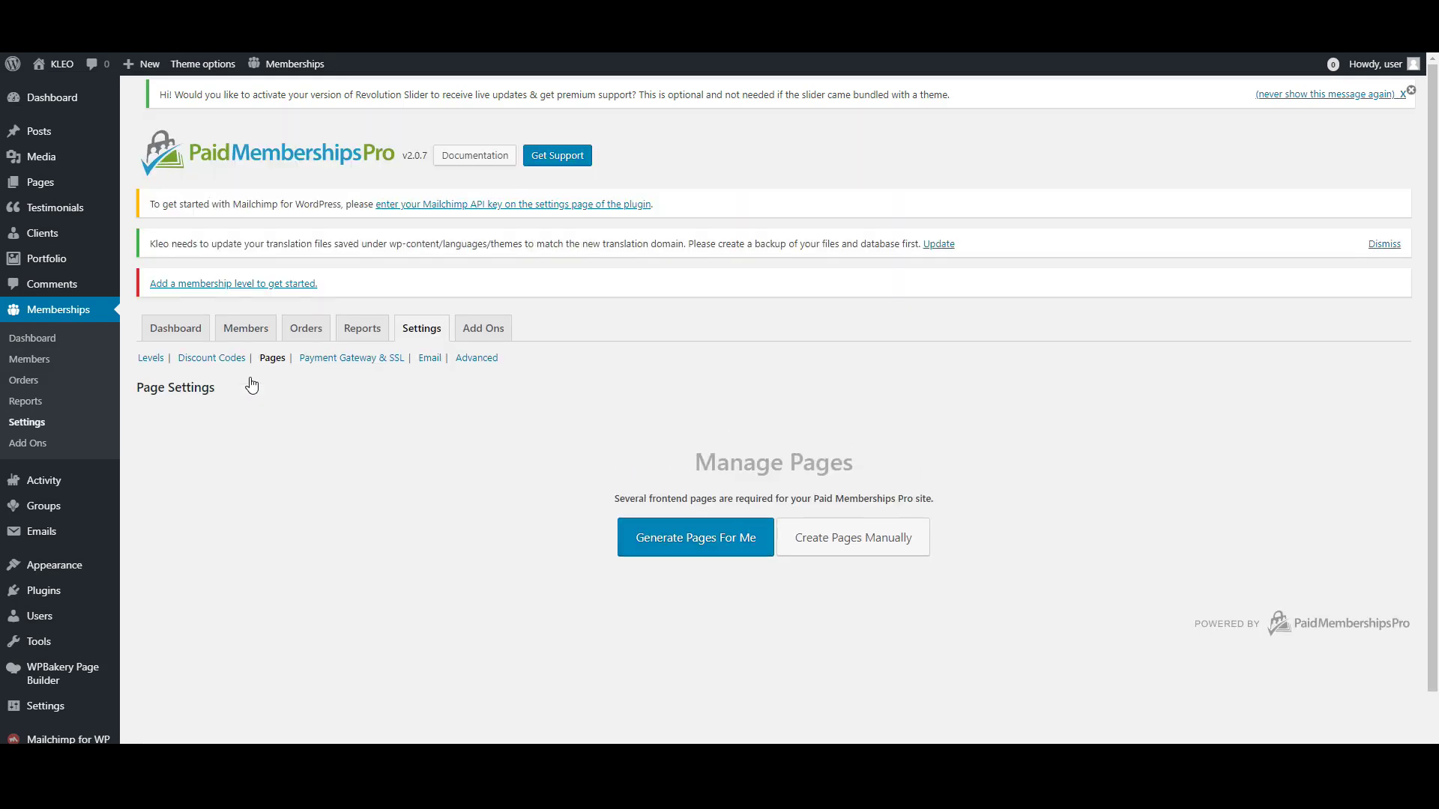
left_click(696, 559)
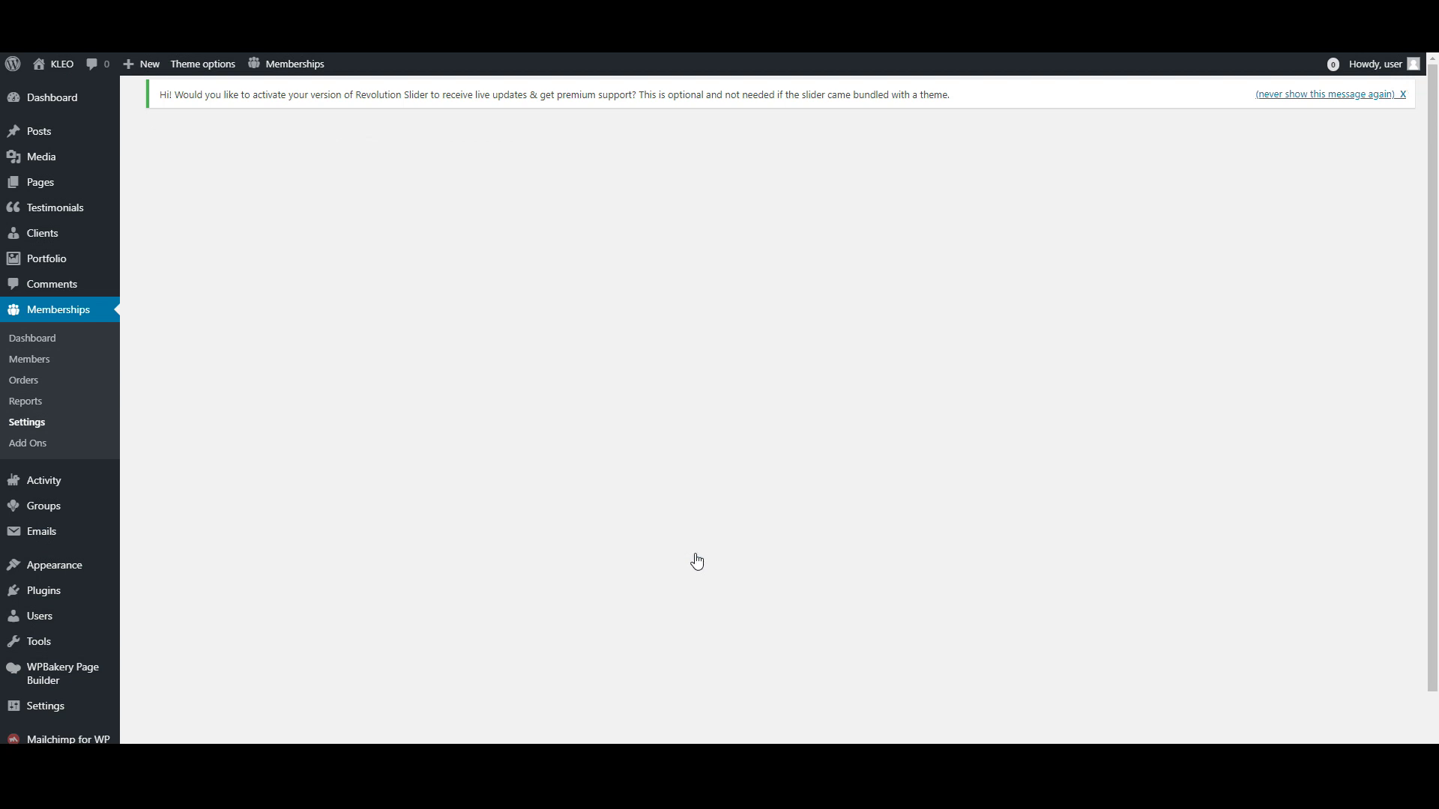
- Review the generated membership page assignments and save the page settings
scroll(696, 560, "down", 3)
right_click(568, 590)
left_click(572, 598)
left_click(203, 655)
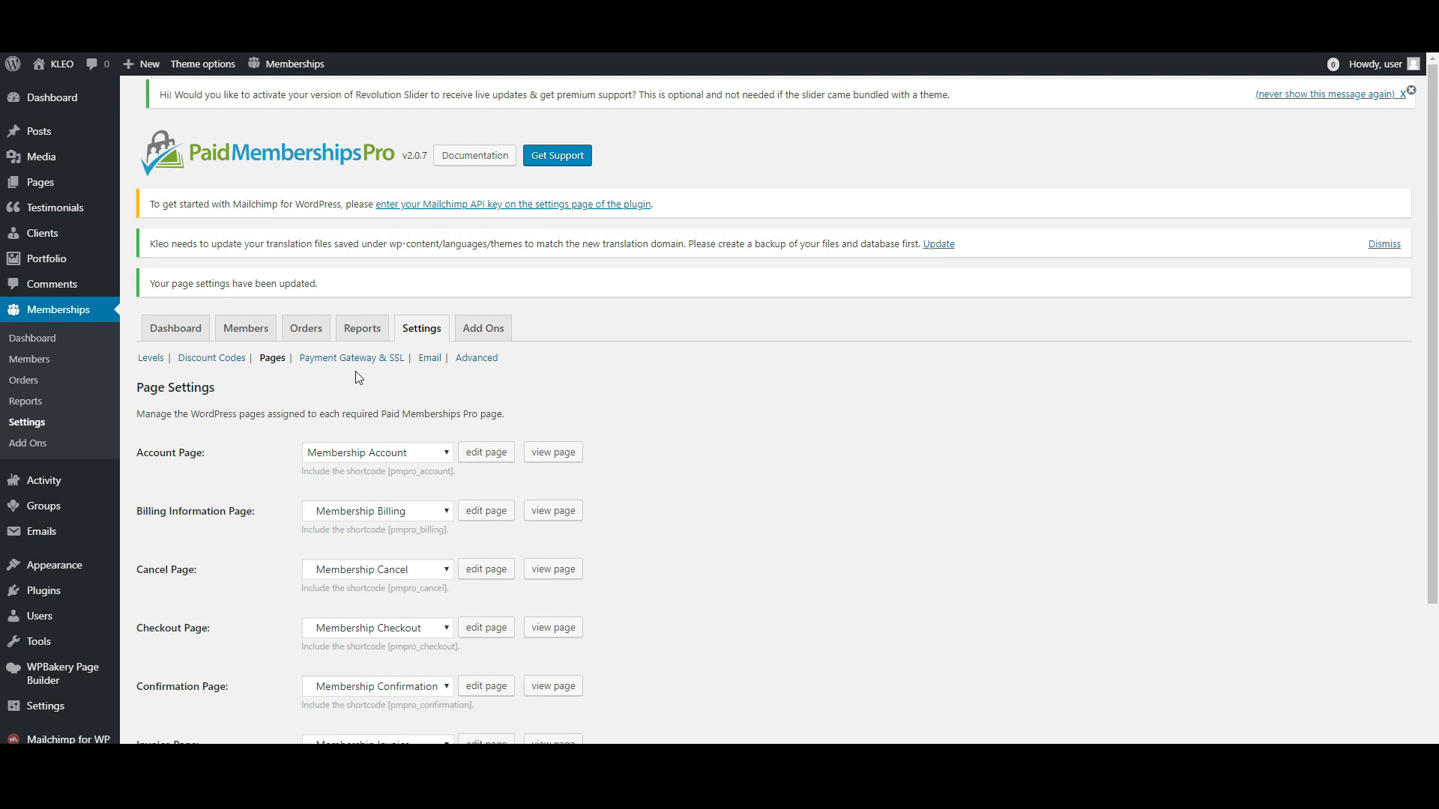
- Start creating a new membership level from the Paid Memberships Pro dashboard
left_click(176, 329)
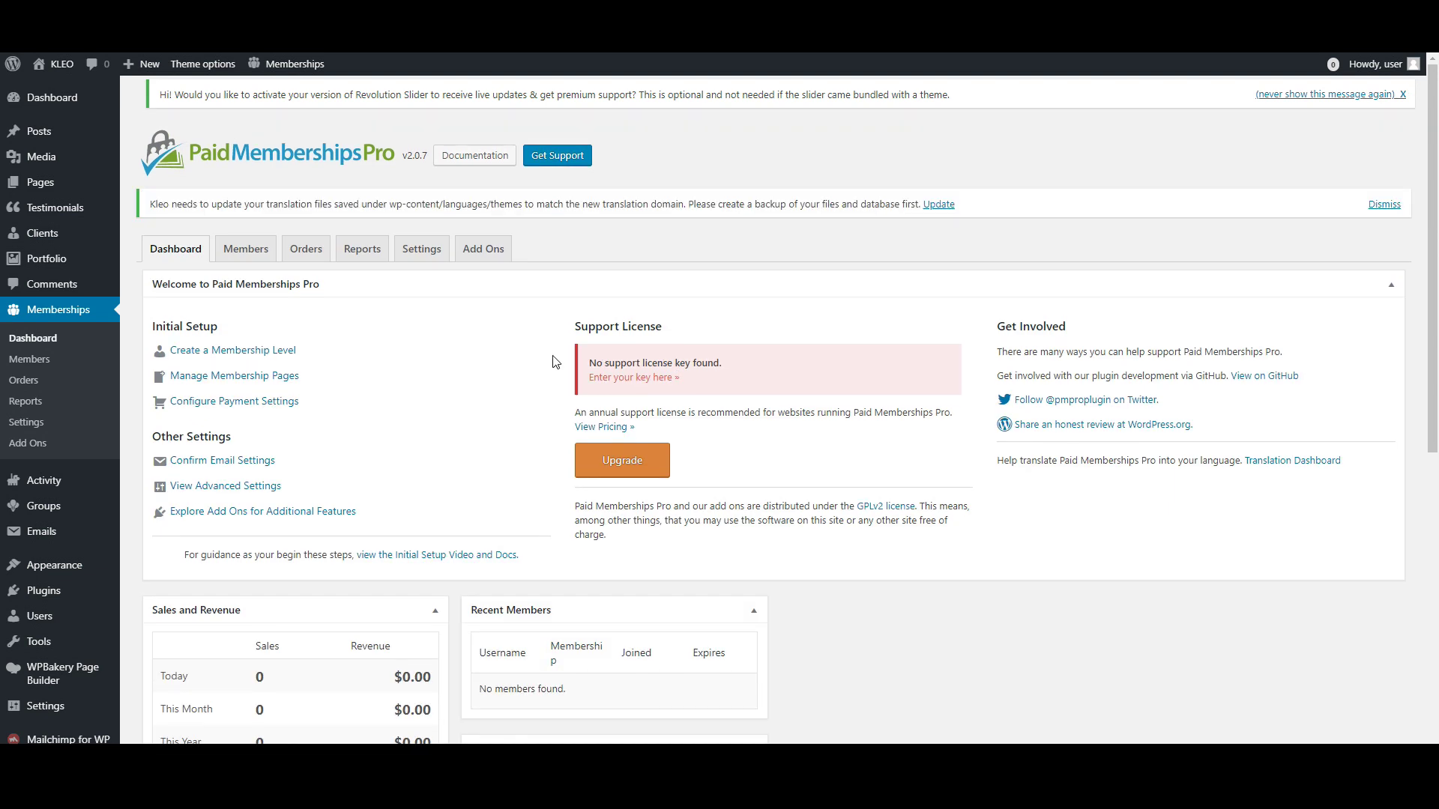
left_click(270, 354)
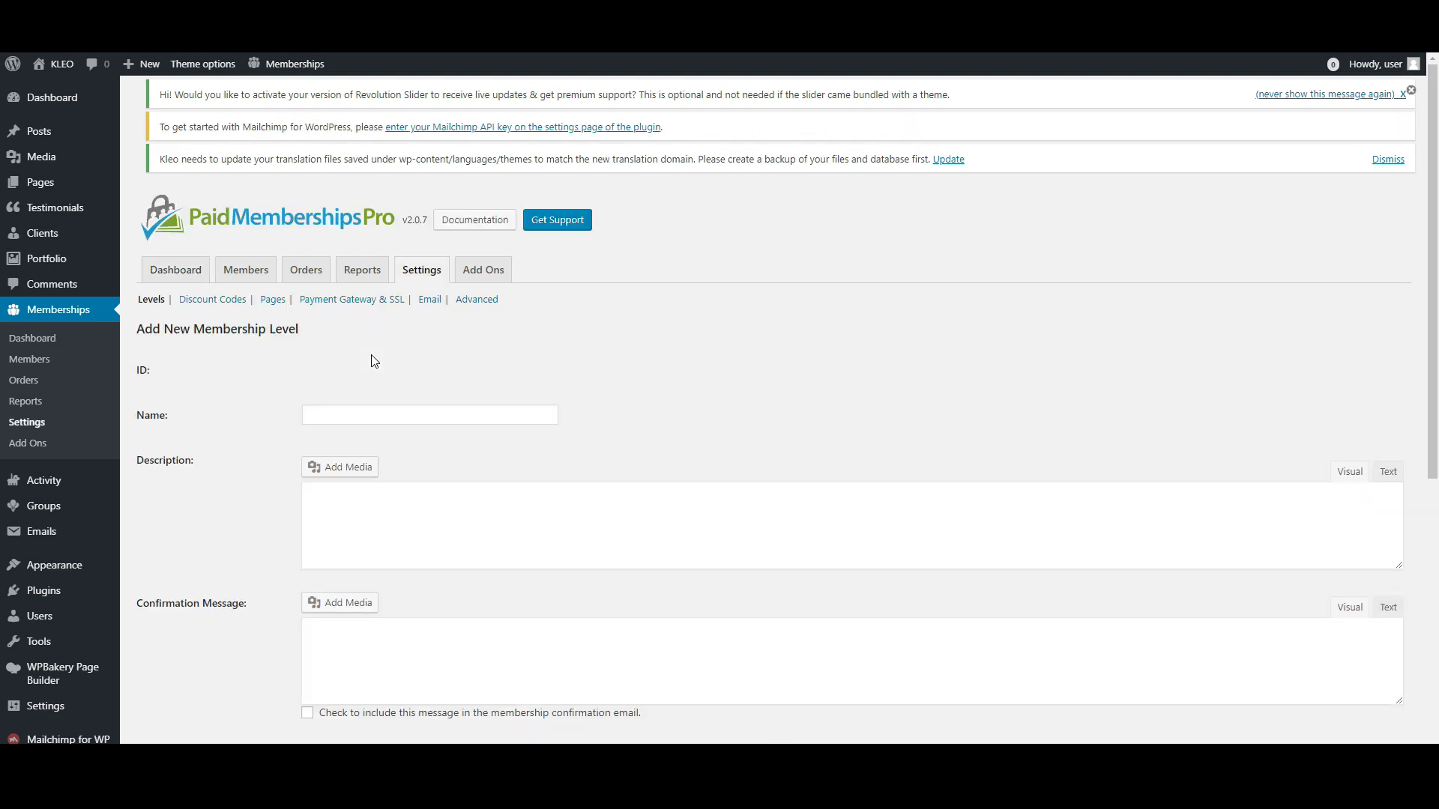